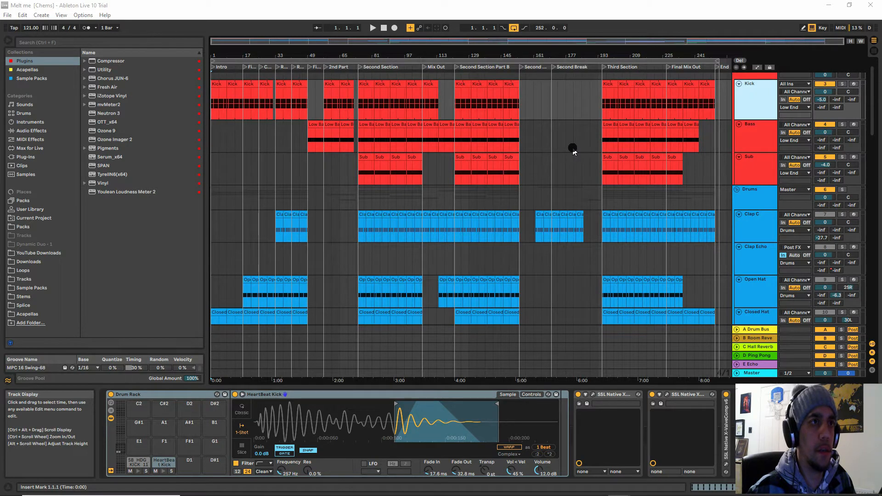
Look through the arrangement's track groups, from the low end and drums down to the harmonics, impacts, risers and transitions
scroll(573, 152, up, 2)
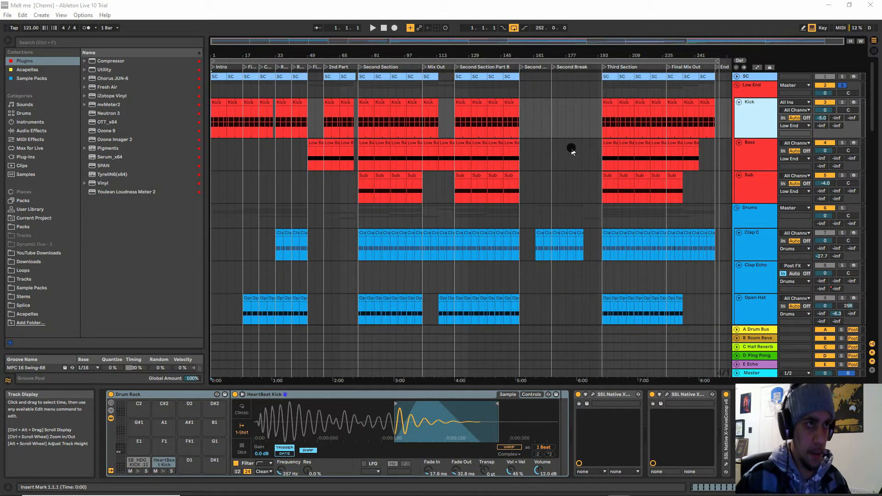
scroll(568, 155, down, 10)
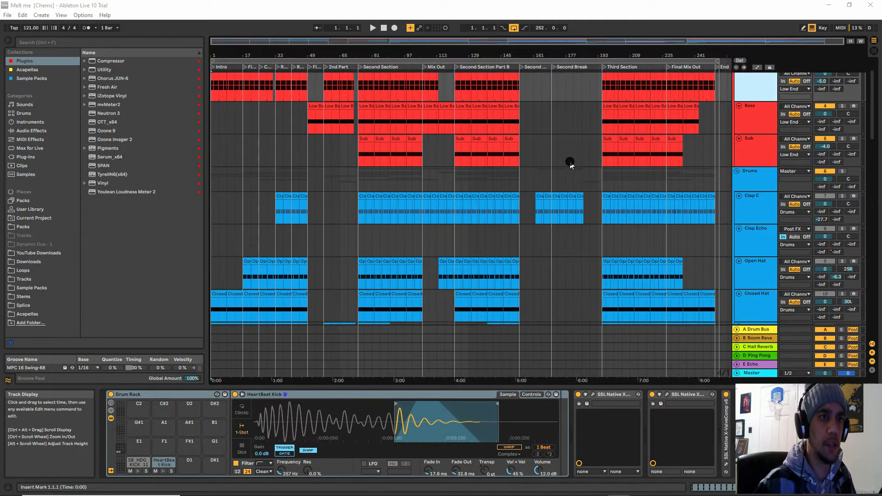
scroll(557, 209, down, 15)
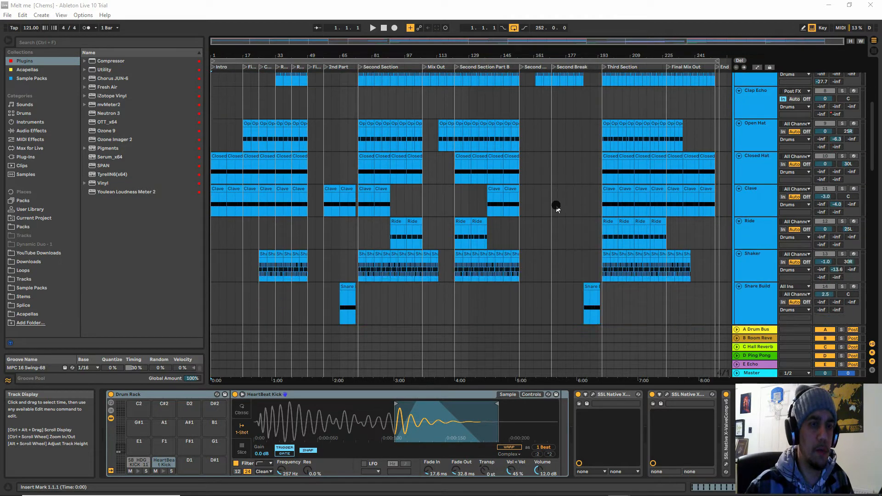
scroll(555, 209, down, 16)
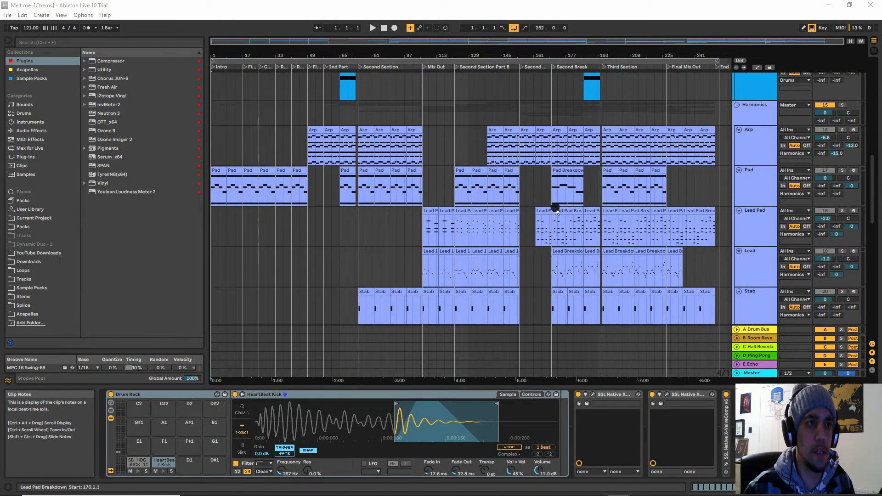
scroll(552, 209, down, 5)
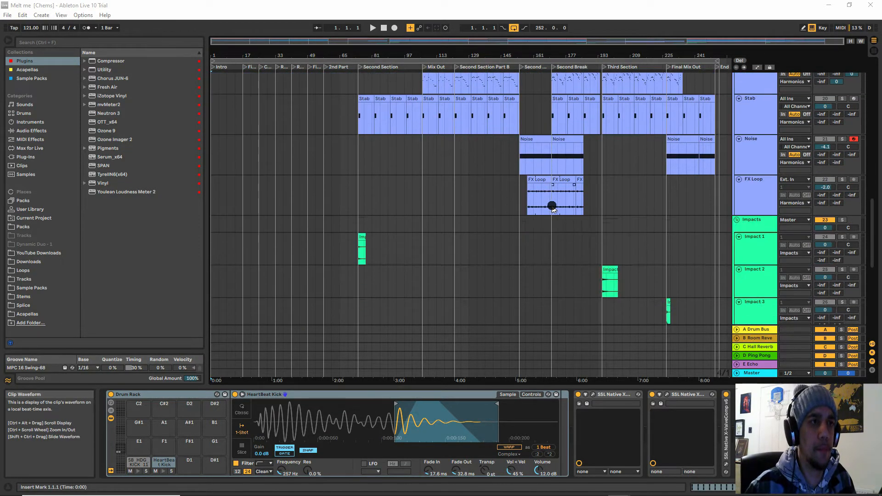
scroll(553, 209, down, 10)
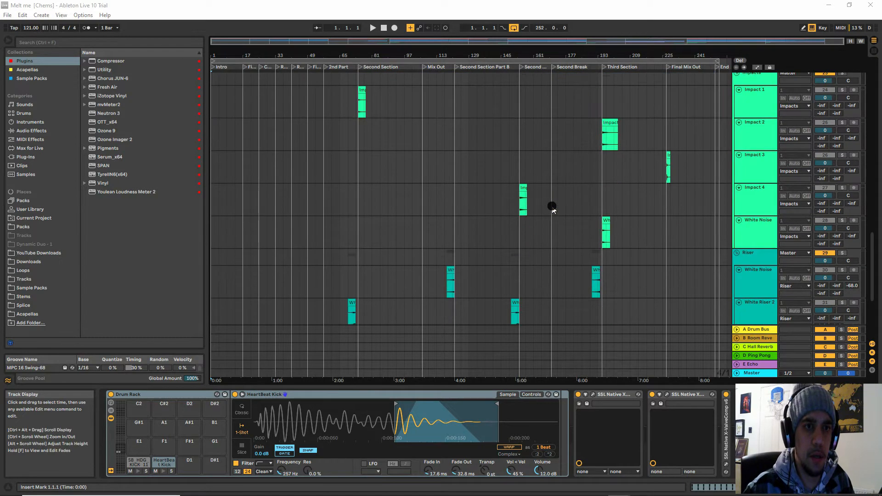
scroll(553, 209, up, 18)
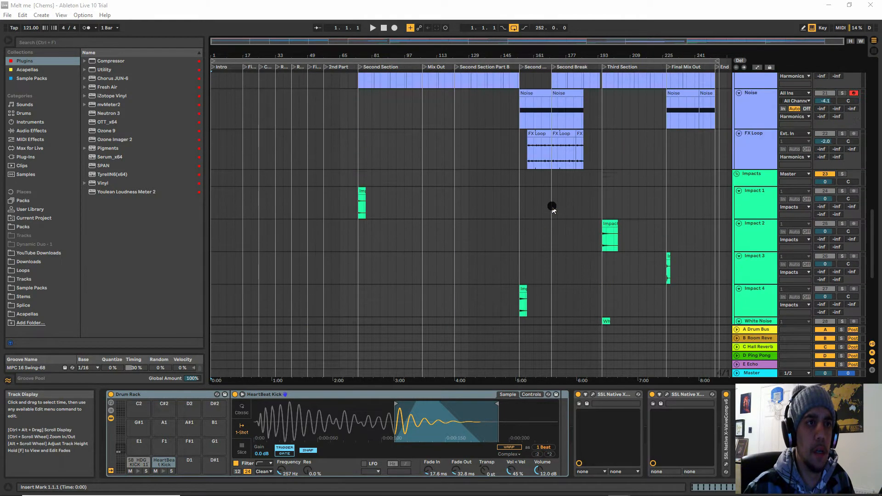
scroll(552, 209, down, 6)
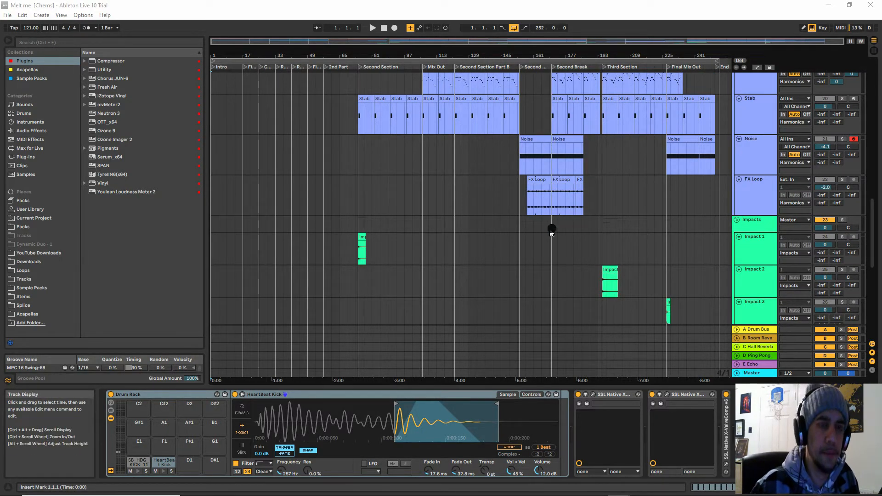
scroll(749, 231, down, 2)
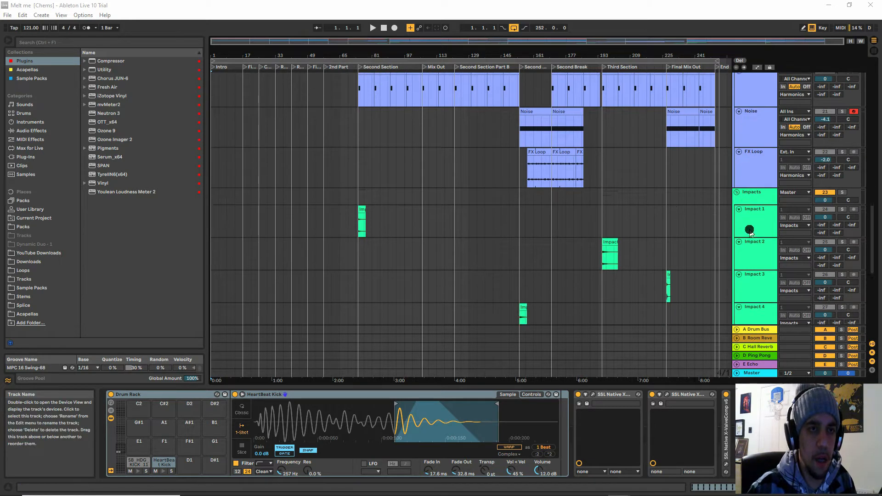
scroll(749, 231, down, 3)
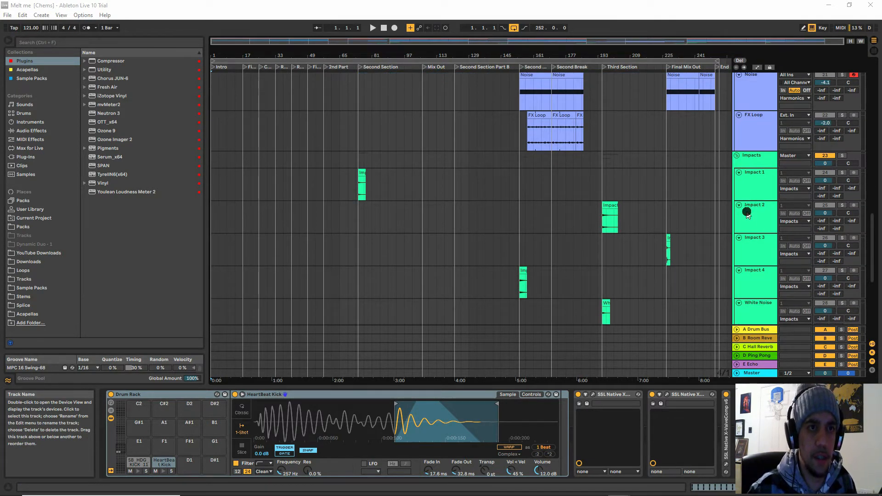
scroll(747, 232, down, 8)
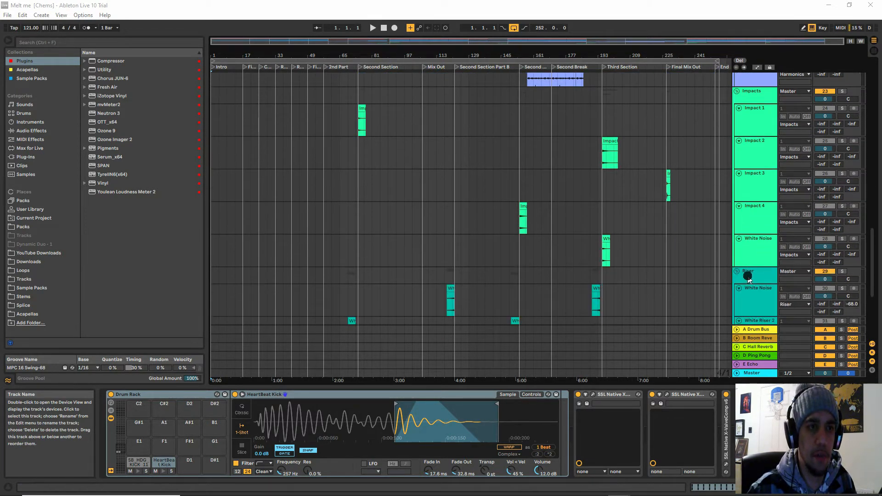
scroll(752, 270, down, 7)
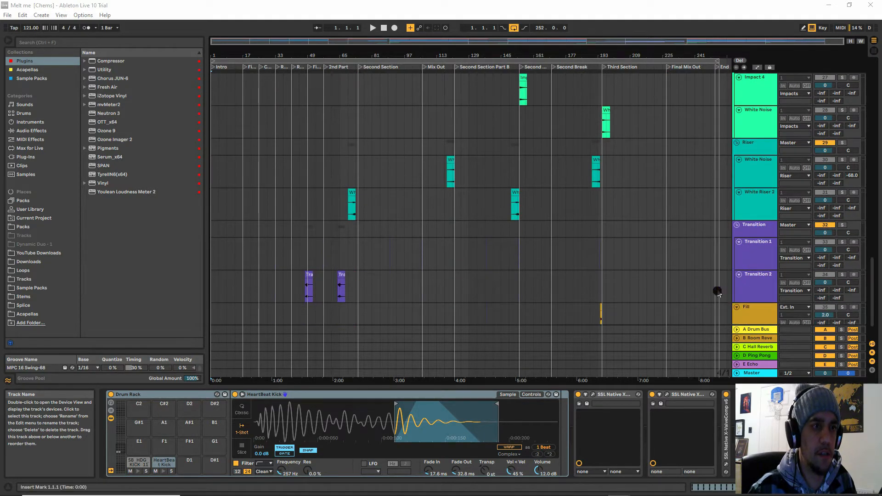
Review the arrangement back up to the low end tracks, selecting the Snare Build clip before the Third Section on the way
scroll(580, 184, up, 14)
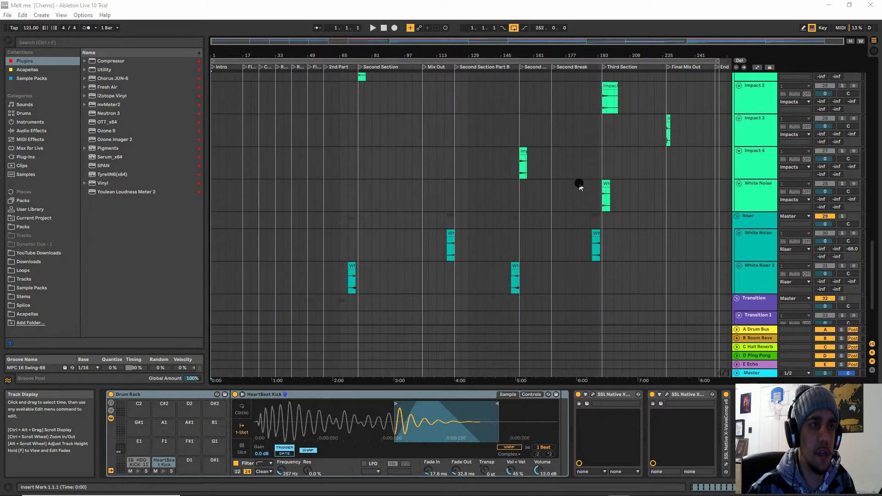
scroll(580, 184, up, 15)
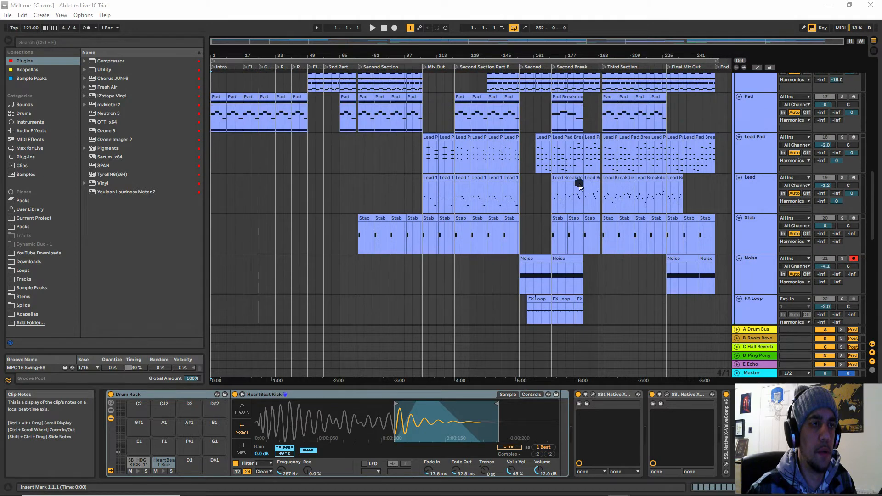
scroll(580, 184, up, 3)
click(591, 133)
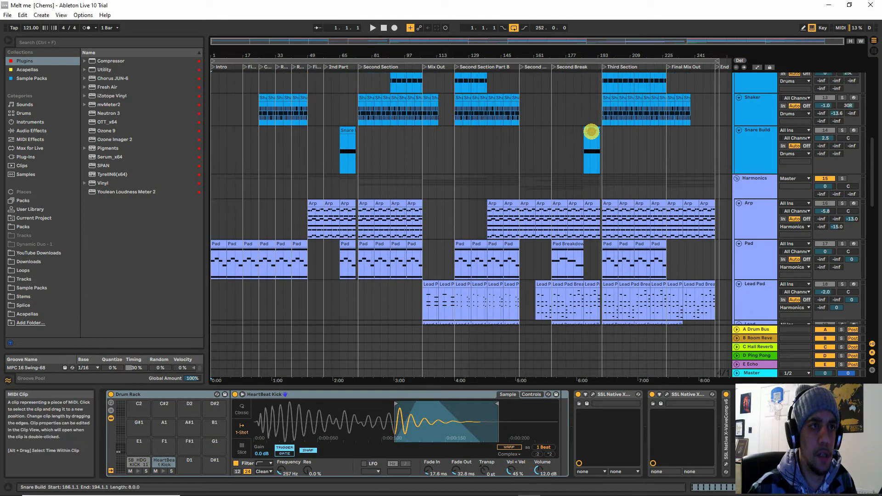
scroll(589, 152, up, 14)
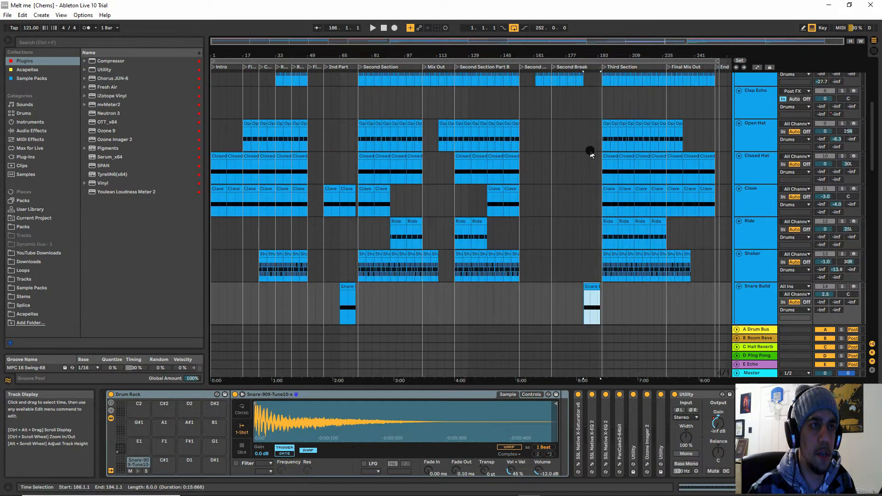
scroll(592, 155, up, 12)
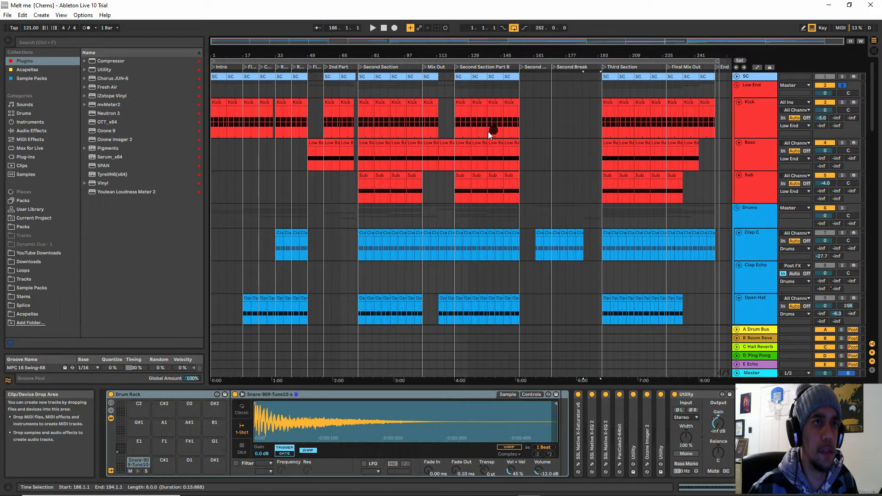
Show the Low End group's SSL Native X-EQ 2, examine its low and high cut curve, and close it
click(746, 104)
click(754, 87)
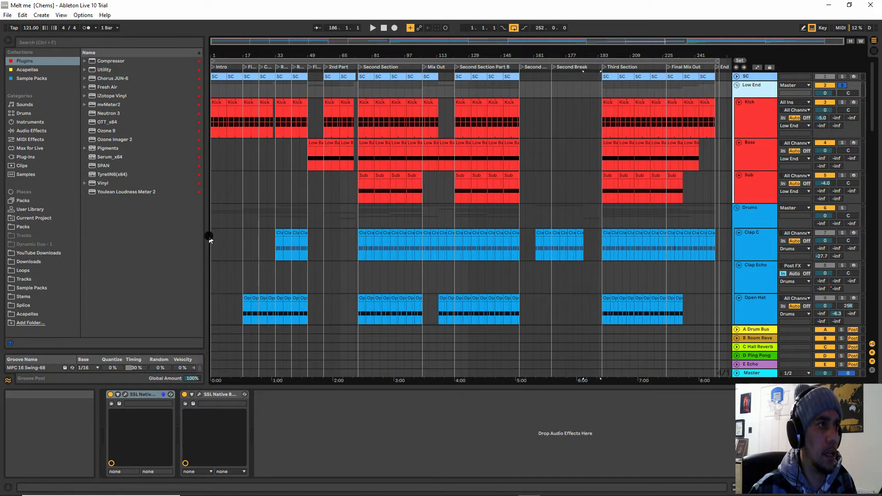
click(126, 395)
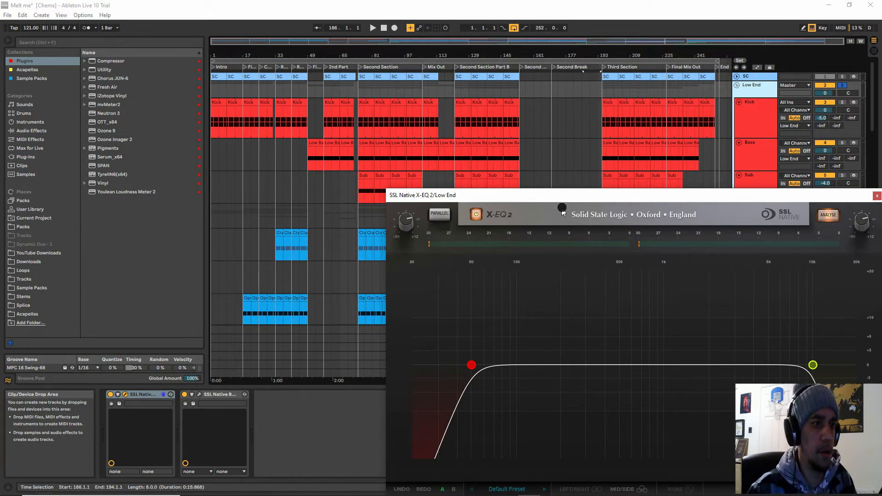
click(573, 199)
drag(573, 199, 500, 179)
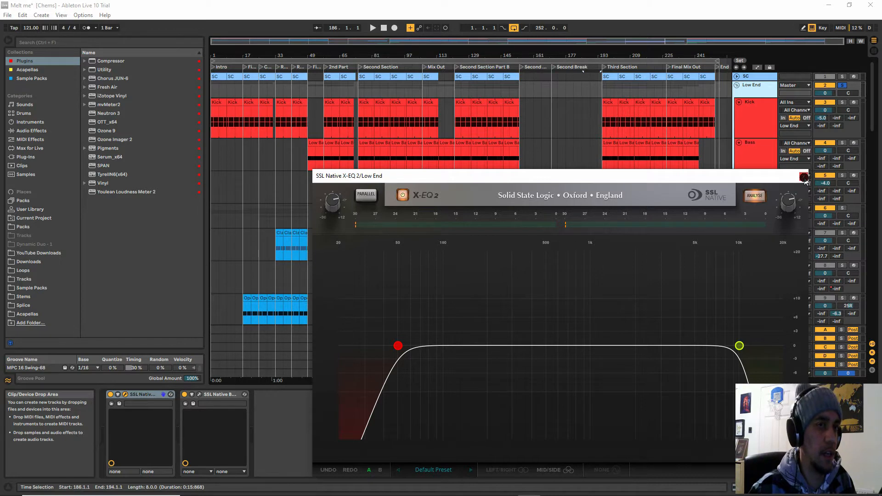
click(803, 177)
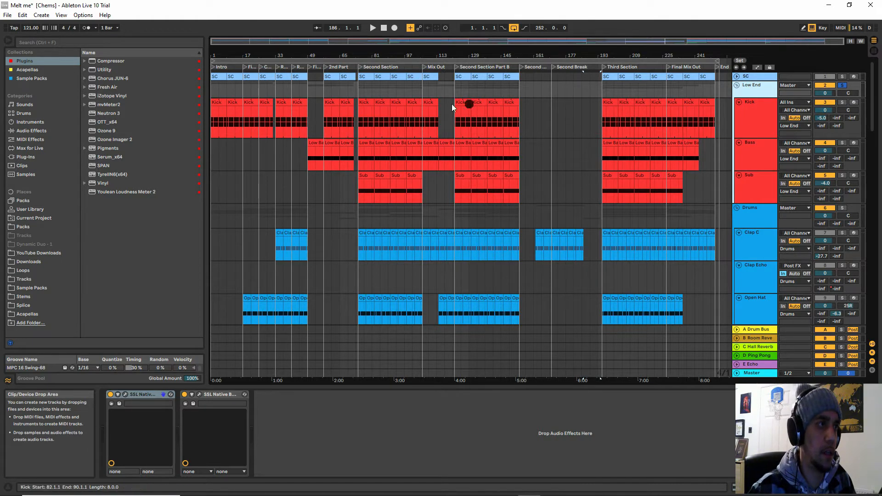
Play the Third Section from its first Kick clip and stop playback
click(613, 120)
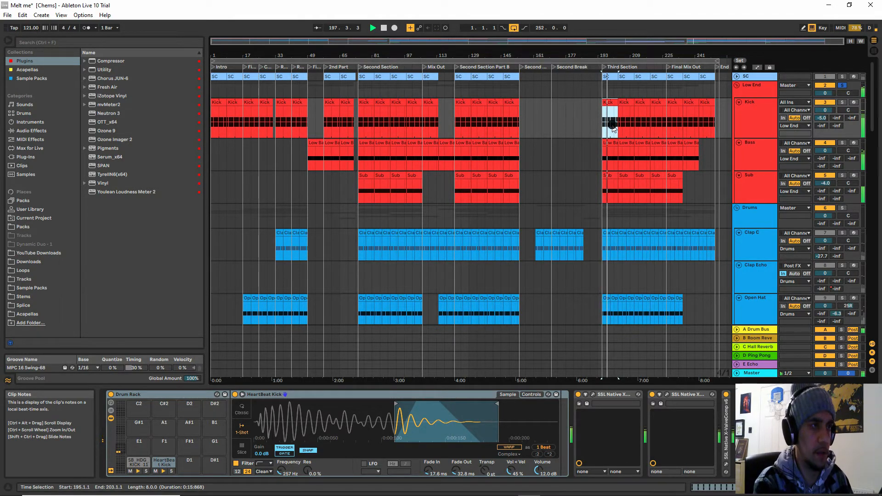
key(space)
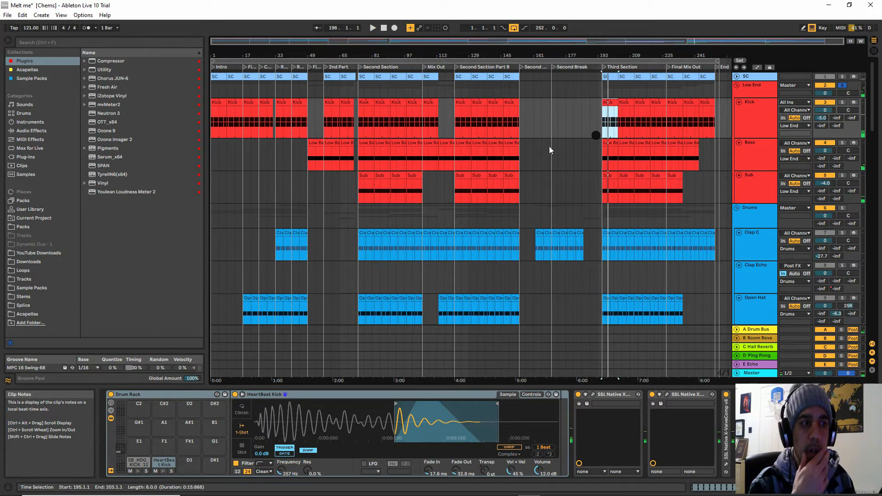
Examine the Kick track's SSL Native X-Saturator settings along with the Drum Bus return's compressor and EQ, and close the saturator
click(759, 109)
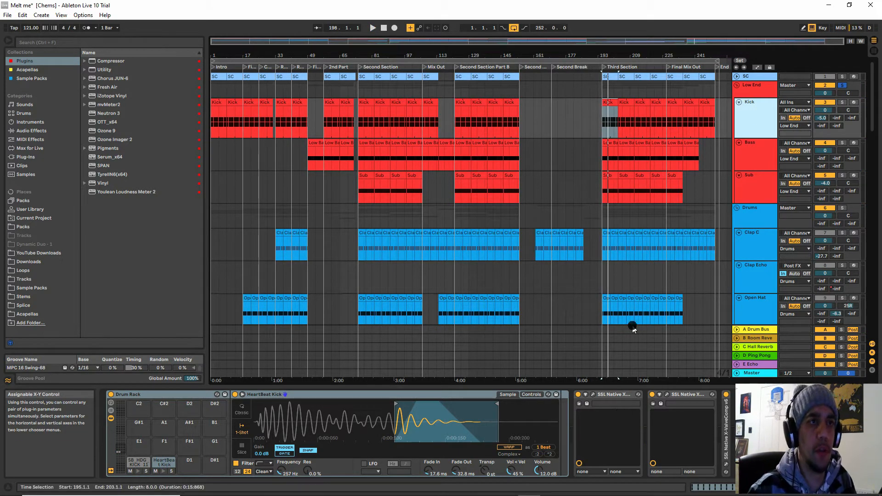
click(612, 395)
click(592, 394)
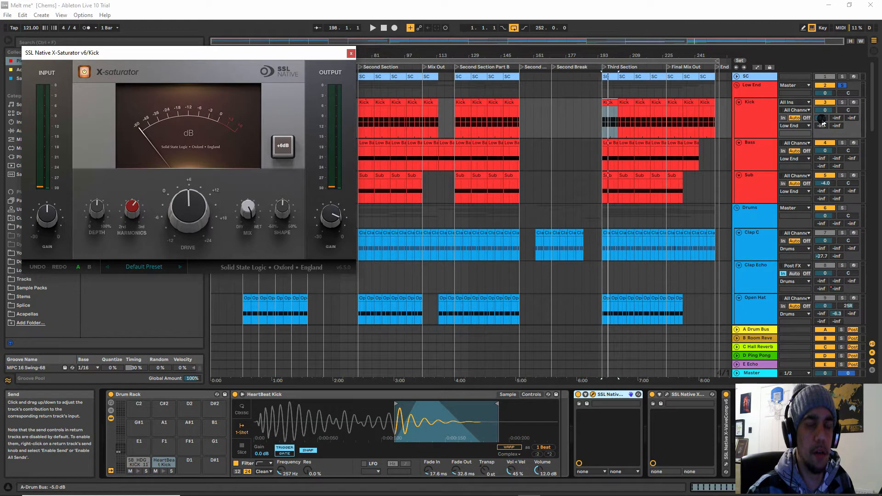
click(753, 329)
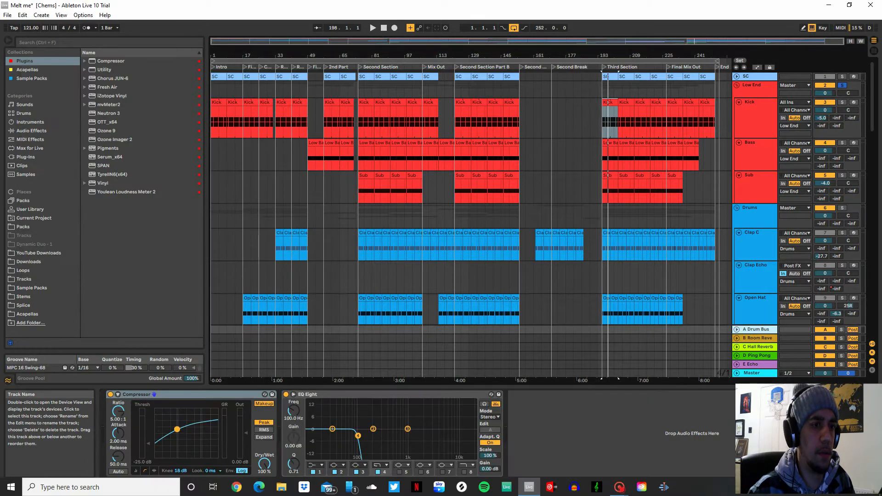
click(754, 107)
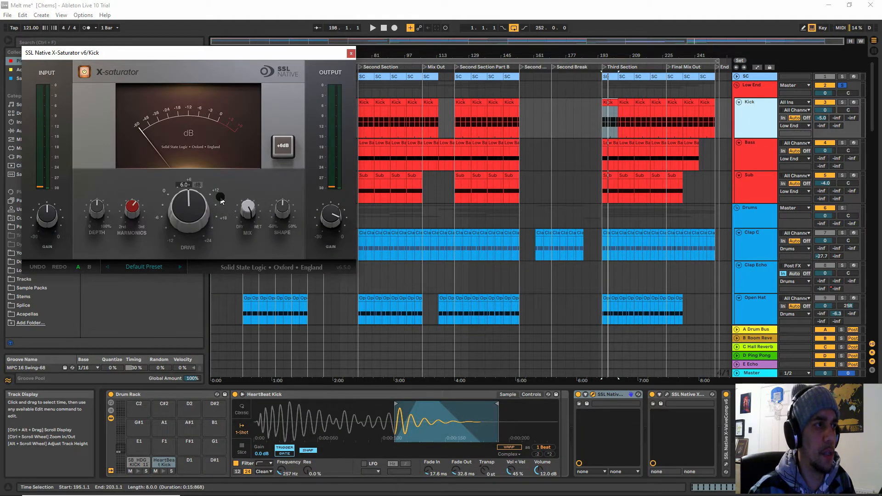
click(356, 55)
Show the Kick track's SSL Native X-EQ 2, examine its low-cut and high-cut bands, and close it
click(678, 395)
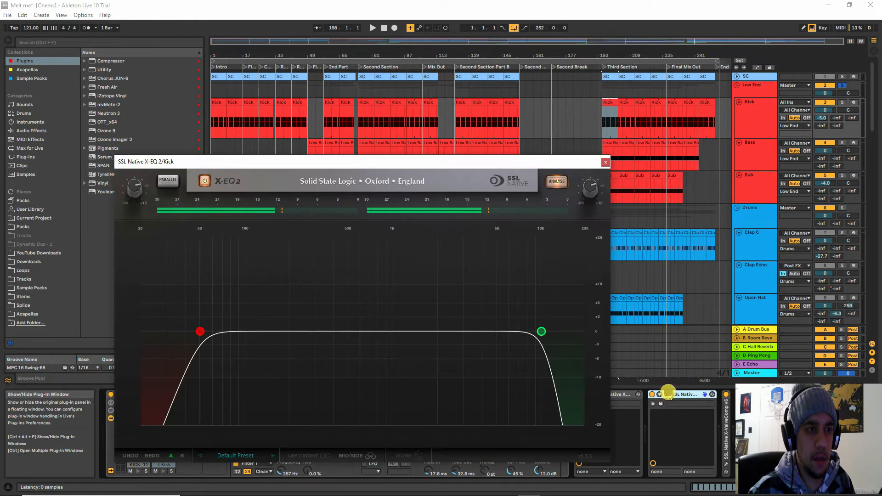
click(667, 394)
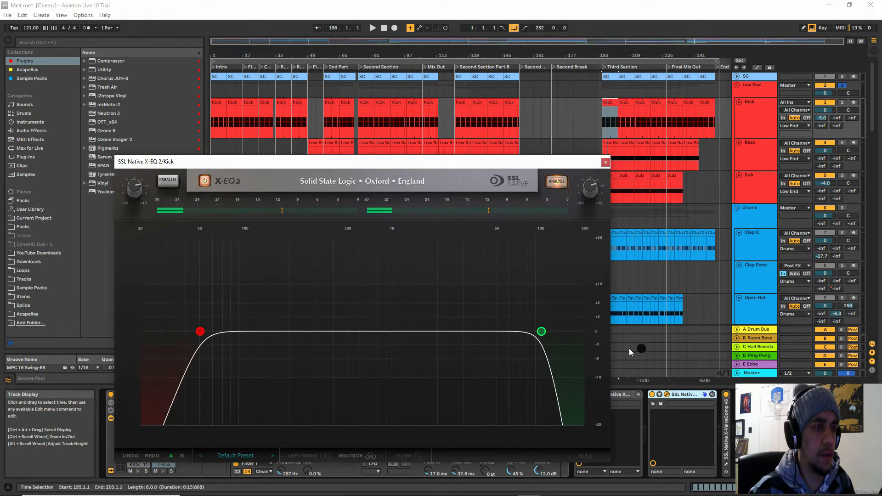
mouse_move(196, 337)
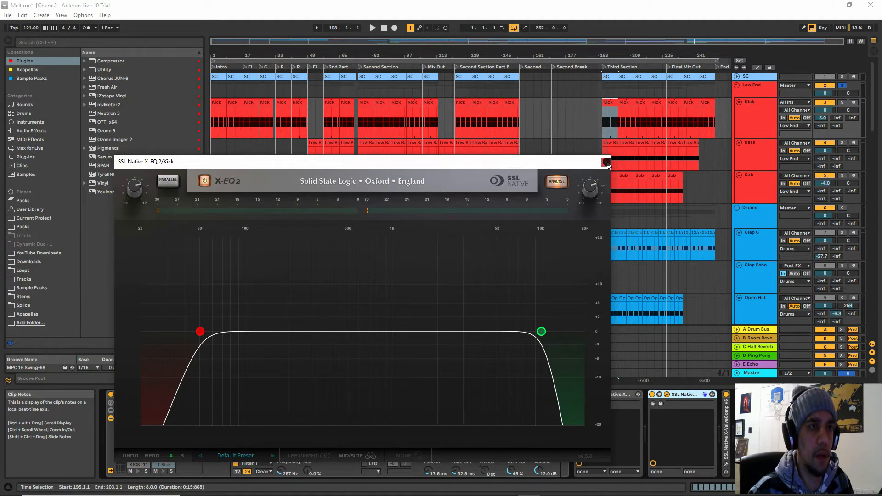
click(541, 332)
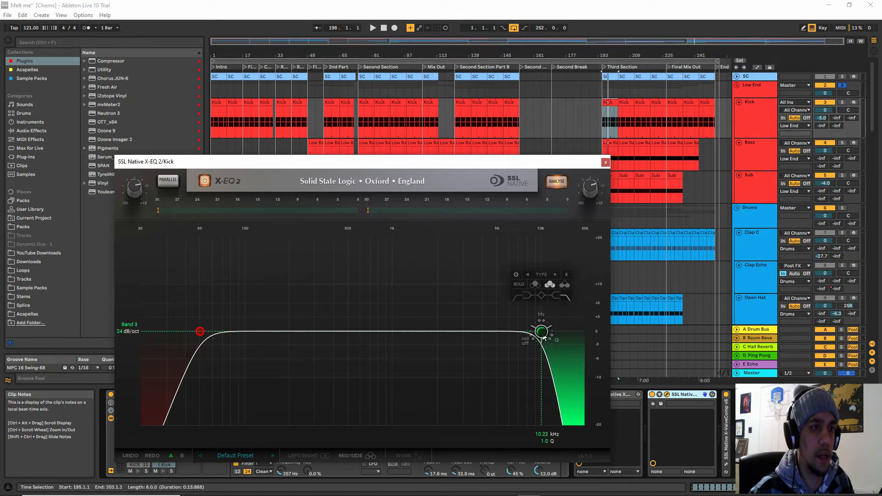
click(606, 163)
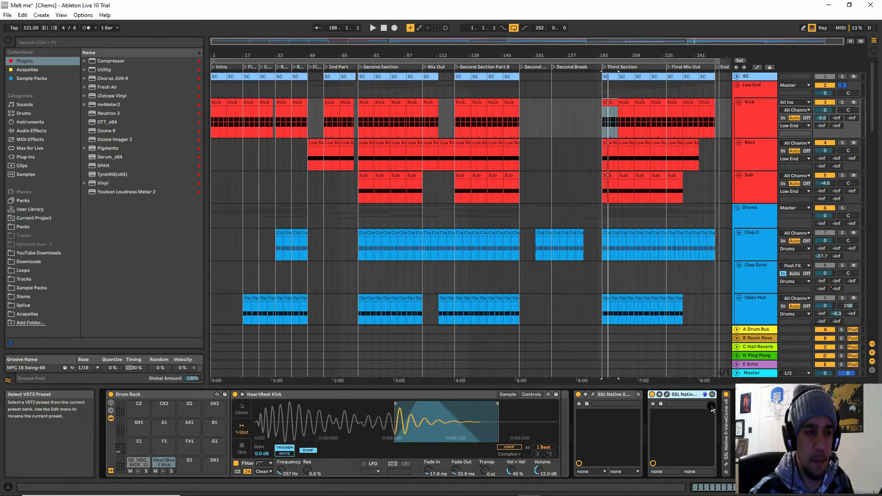
Unfold the Kick track's SSL Native X-ValveComp, examine its compression settings, and close its plug-in window
double_click(725, 424)
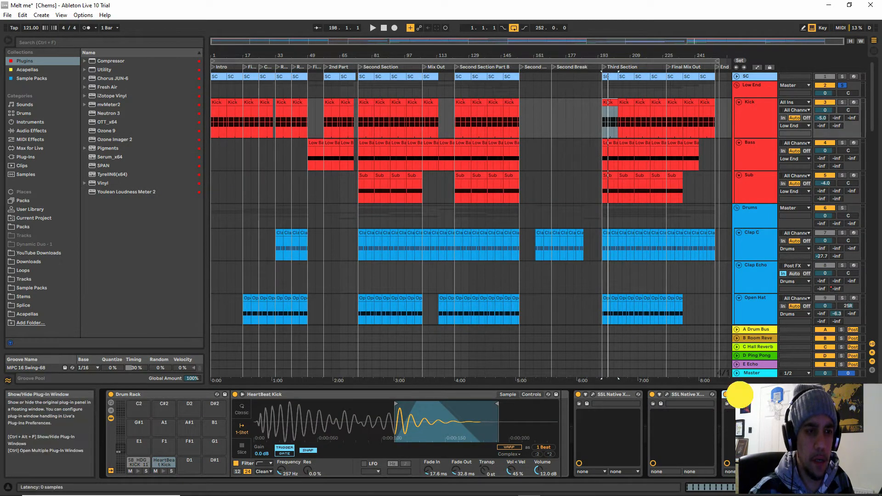
click(740, 390)
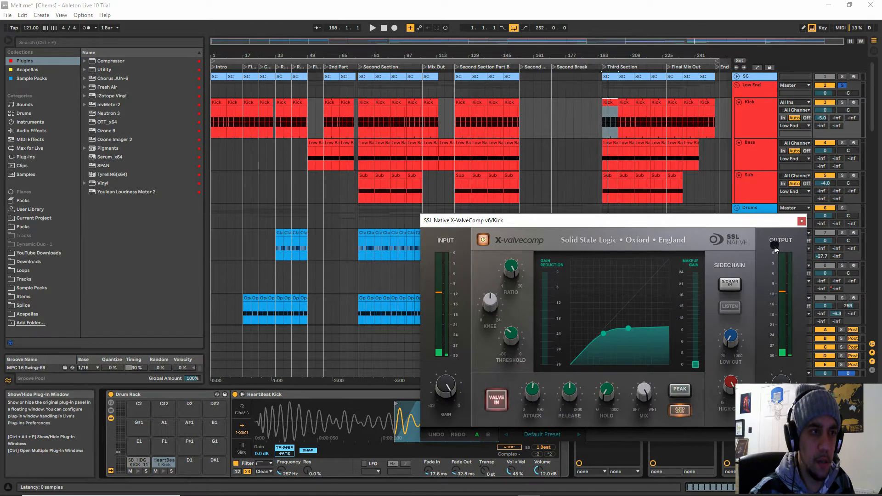
click(801, 221)
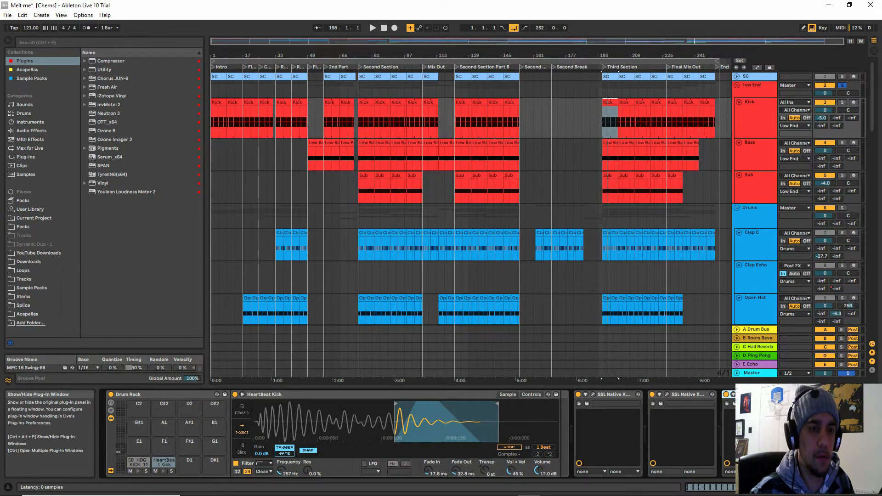
Show the Kick track's SSL Native X-EQ 2 with the two boost bands, examine its curve, and close it
click(592, 394)
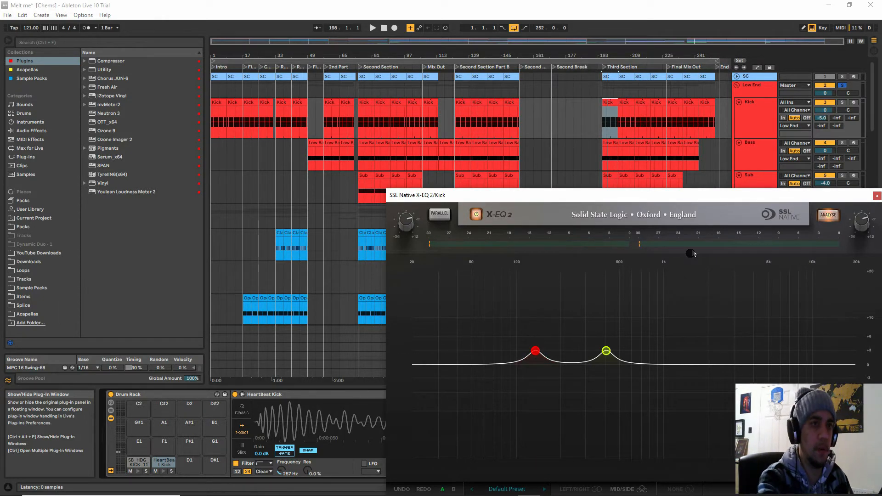
click(878, 196)
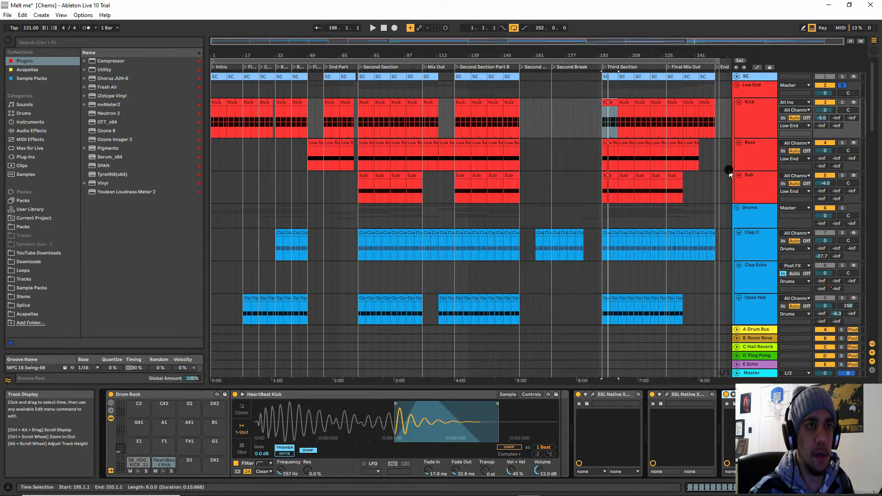
Unfold the Bass track's X-Saturator, first X-EQ 2 and Ozone Imager 2, and show the Ozone Imager 2 window
click(754, 150)
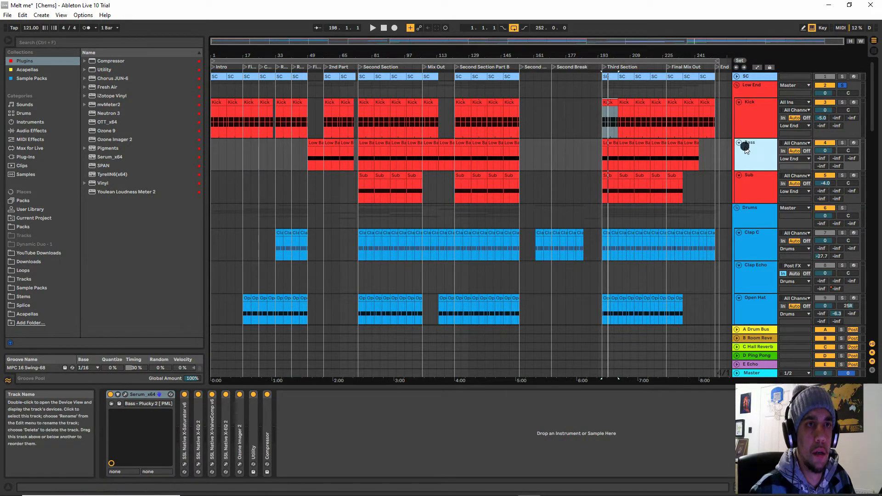
click(184, 433)
double_click(184, 433)
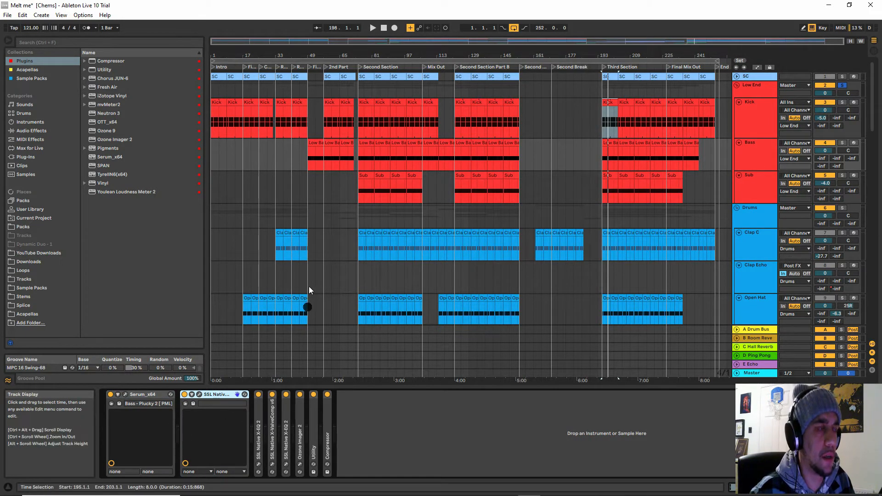
click(258, 442)
double_click(259, 442)
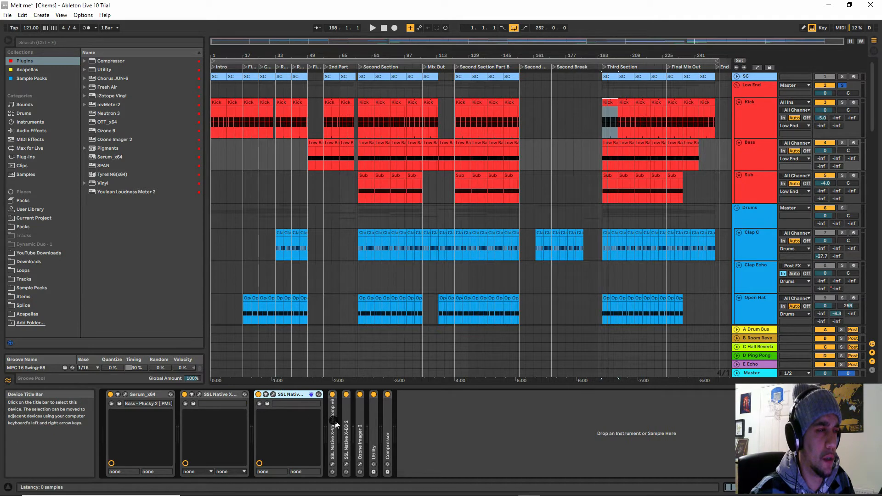
double_click(361, 426)
click(374, 393)
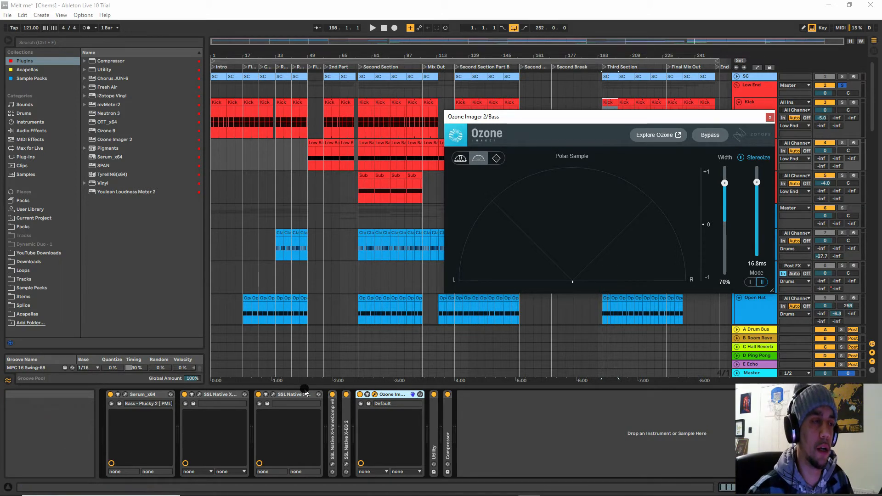
Show the Bass track's X-Saturator and X-EQ 2, examine the drive settings and the low-cut band, and close both windows
click(199, 396)
click(276, 394)
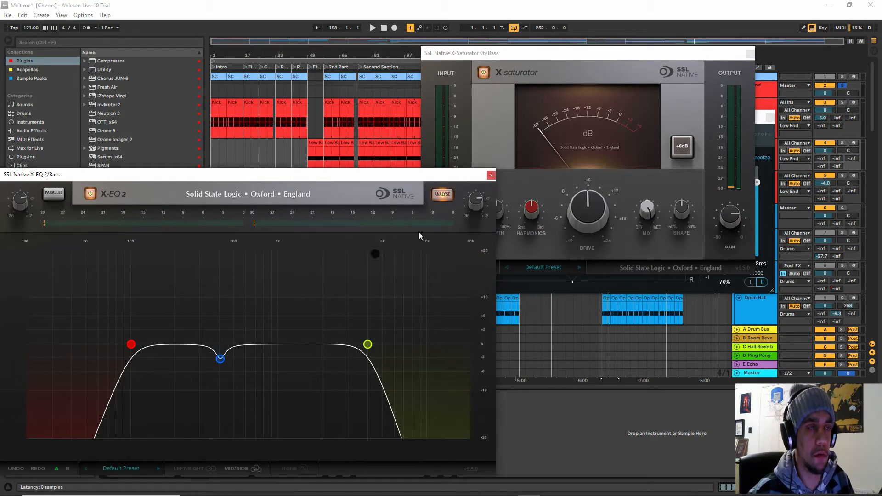
click(131, 346)
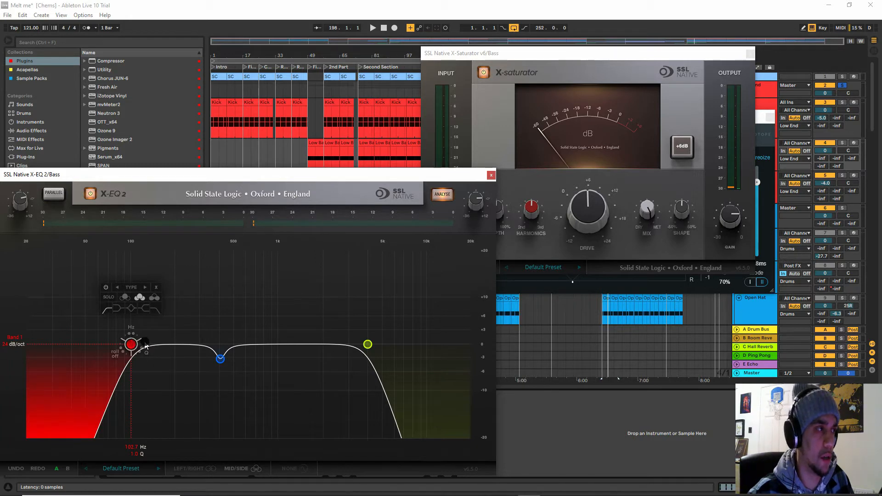
click(491, 175)
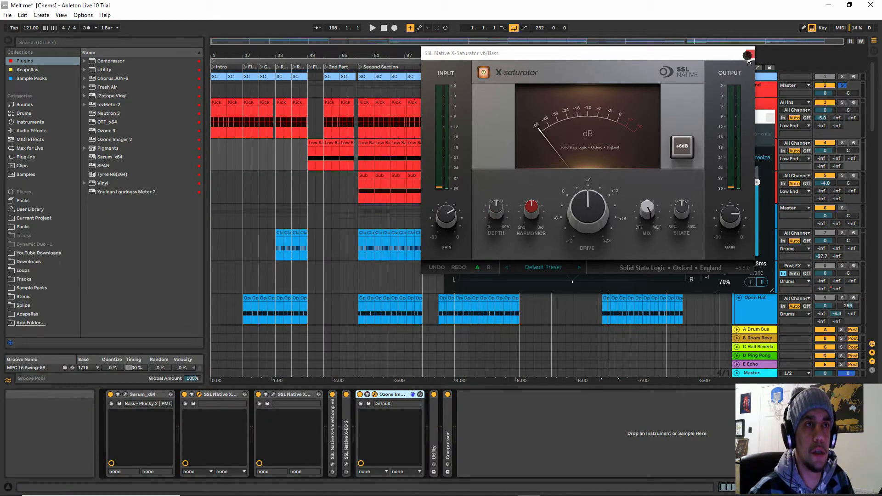
click(747, 56)
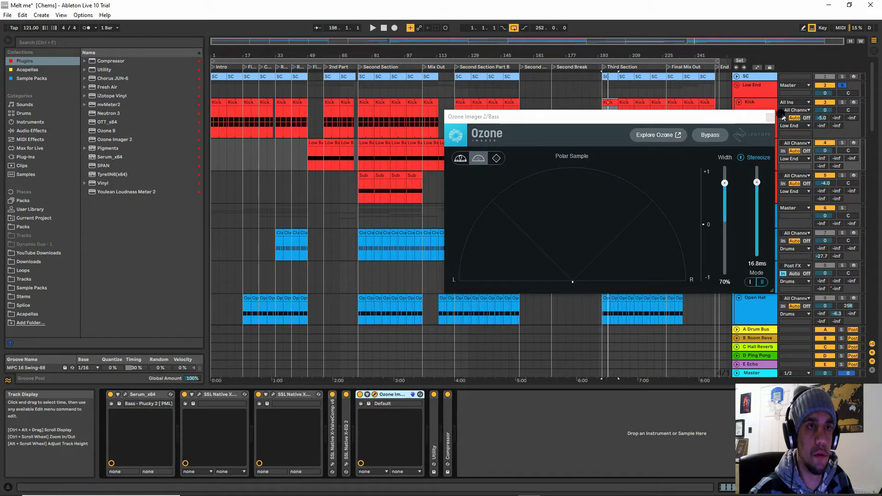
Solo the Bass track and play the Third Section, comparing Ozone Imager 2 bypassed and active, and close its window
click(842, 143)
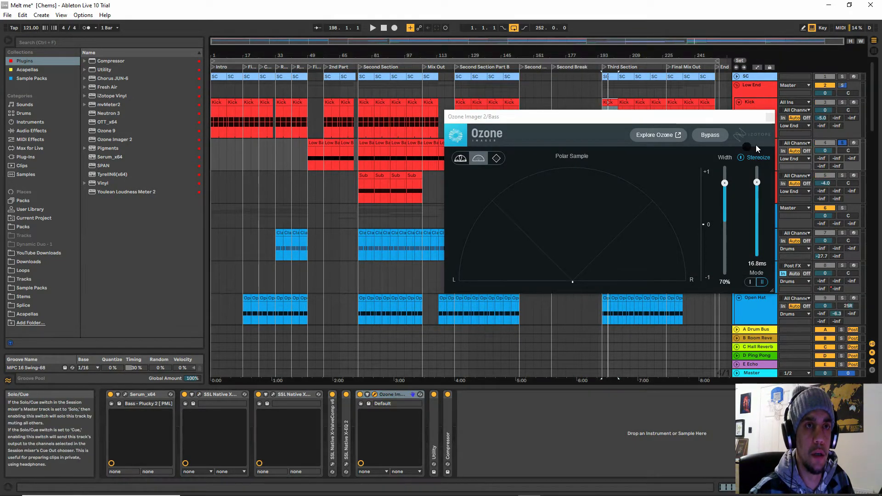
key(space)
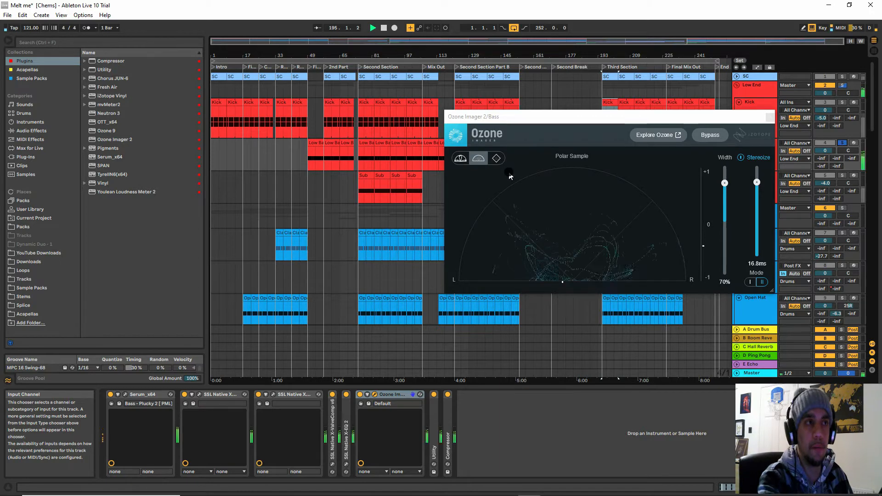
click(710, 135)
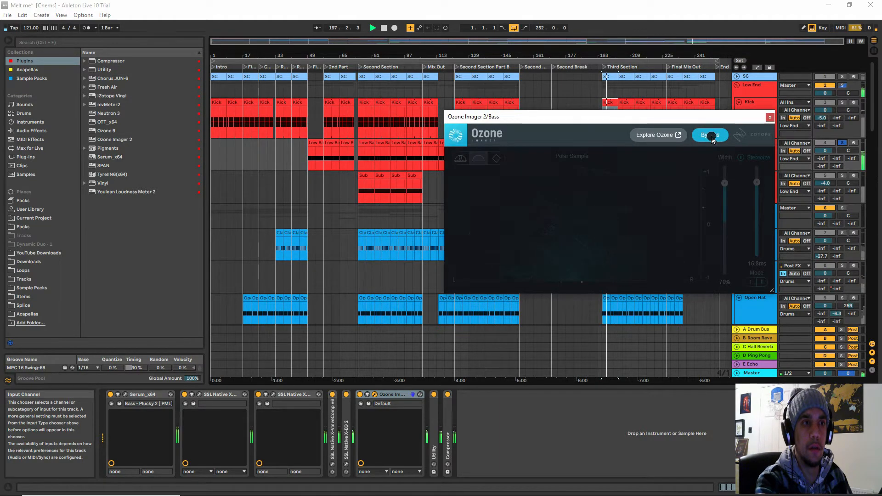
click(710, 134)
click(711, 134)
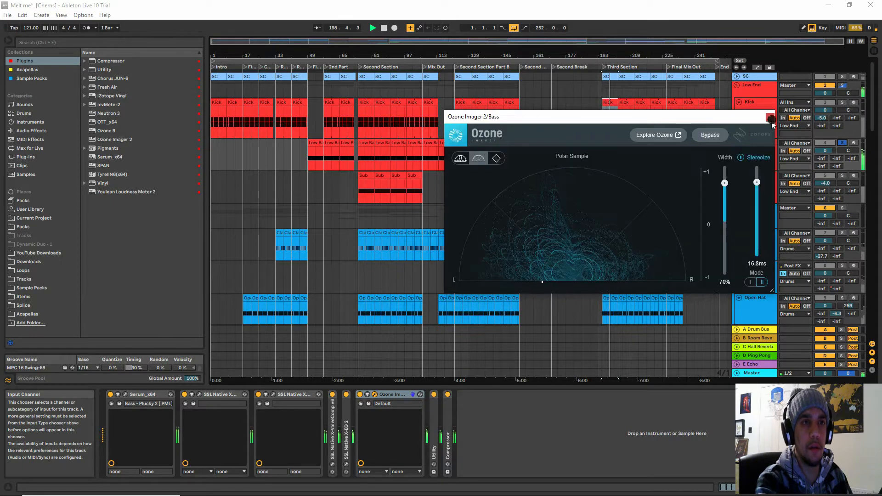
click(770, 117)
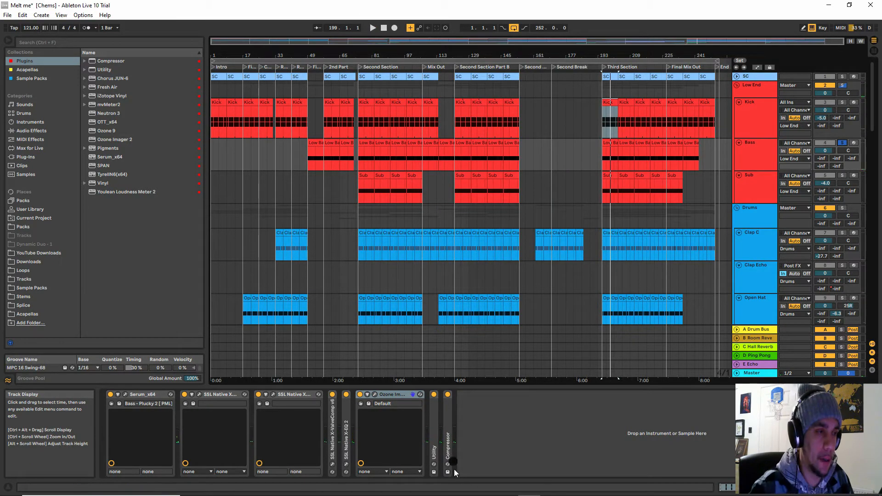
Unfold the Compressor at the end of the Bass track's device chain and examine its sidechain settings
click(435, 433)
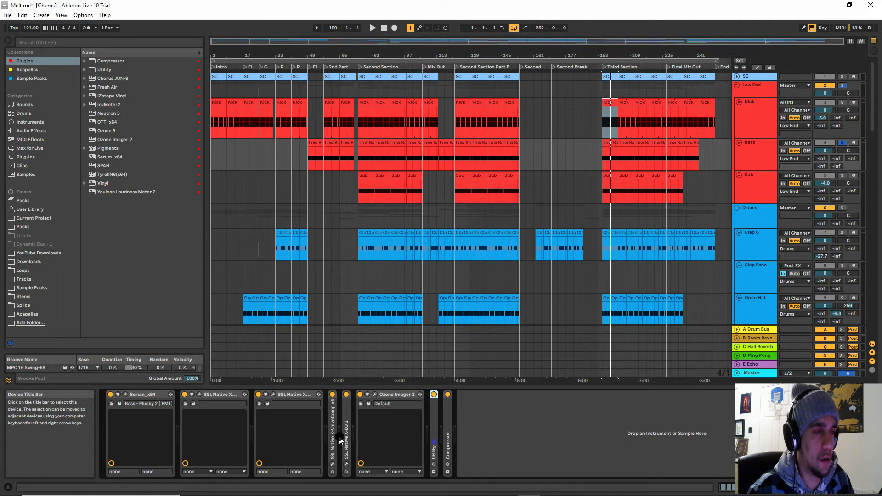
double_click(448, 422)
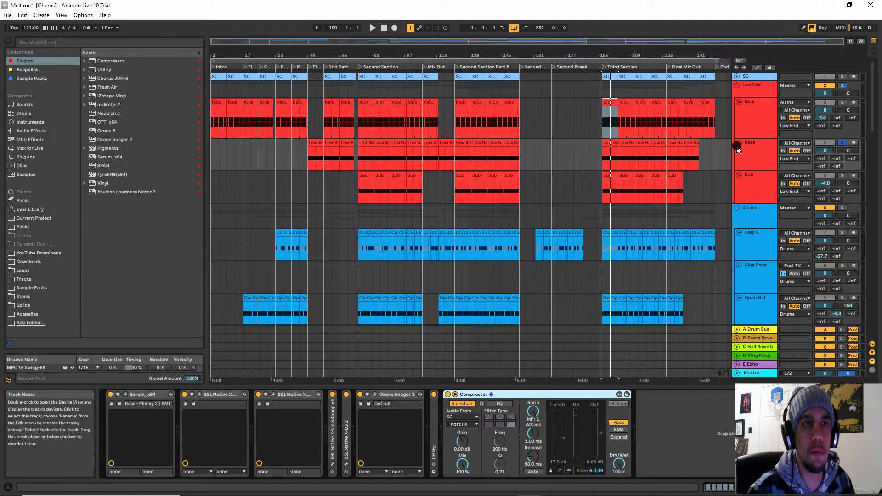
click(755, 145)
Show the Sub track's devices, select its first clip in the Second Section, and examine the Hip-Hop Sub Bass instrument
click(772, 182)
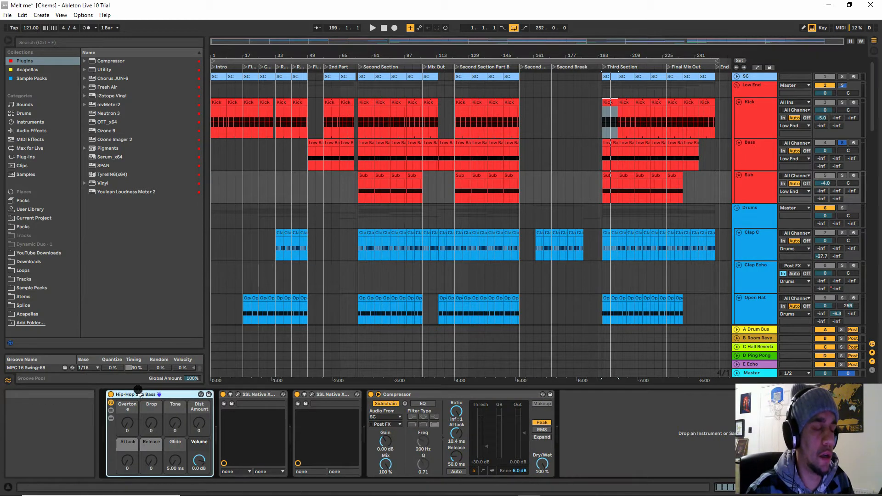
click(614, 181)
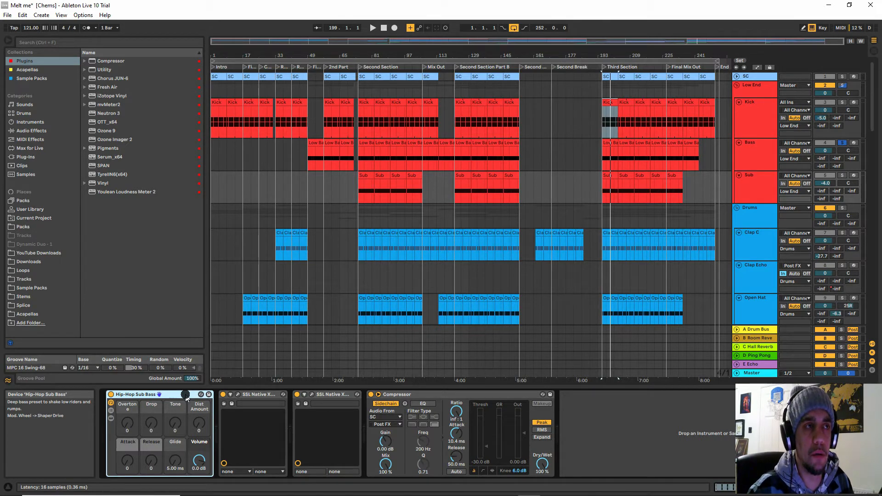
click(368, 177)
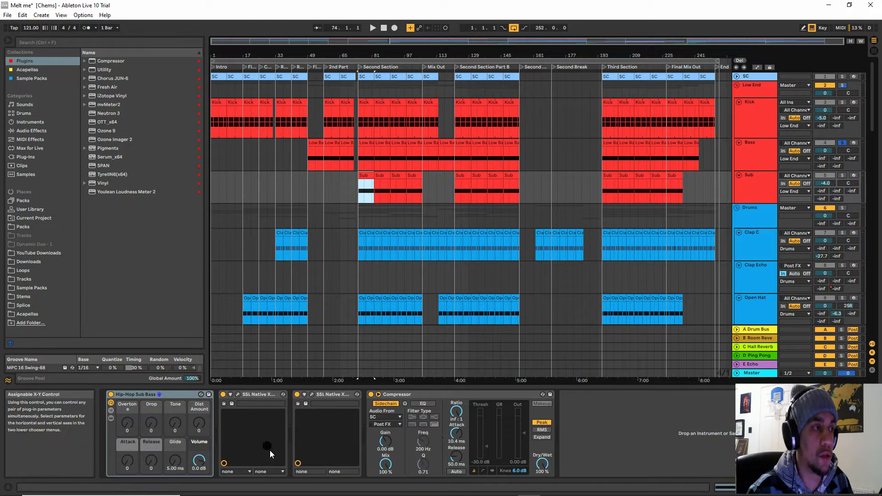
click(179, 394)
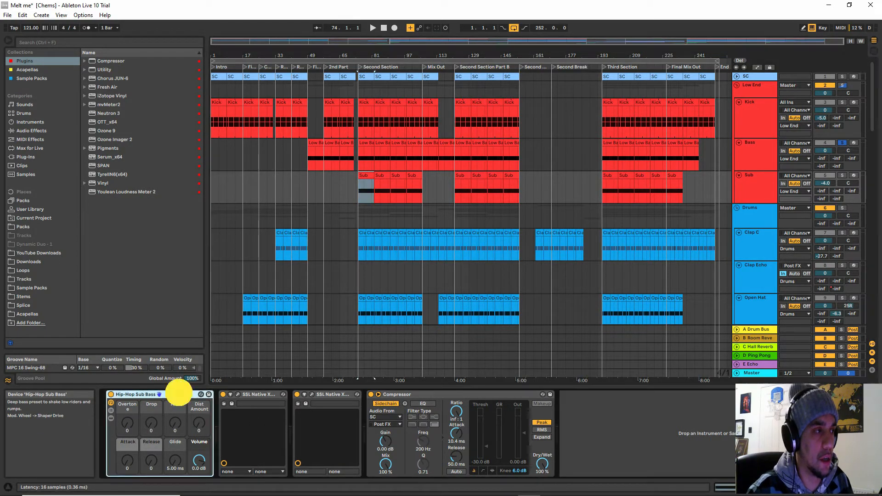
Show the Sub track's SSL Native X-Saturator, examine its drive and its input and output gain, and close it
click(237, 394)
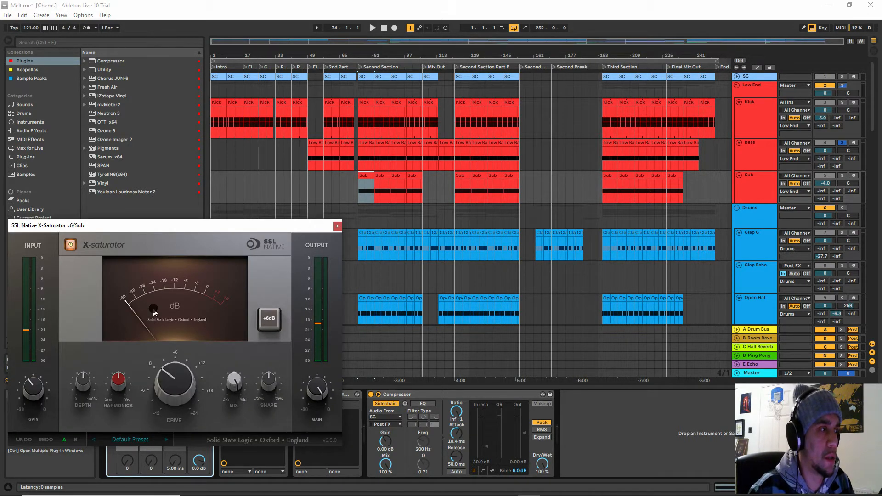
mouse_move(179, 370)
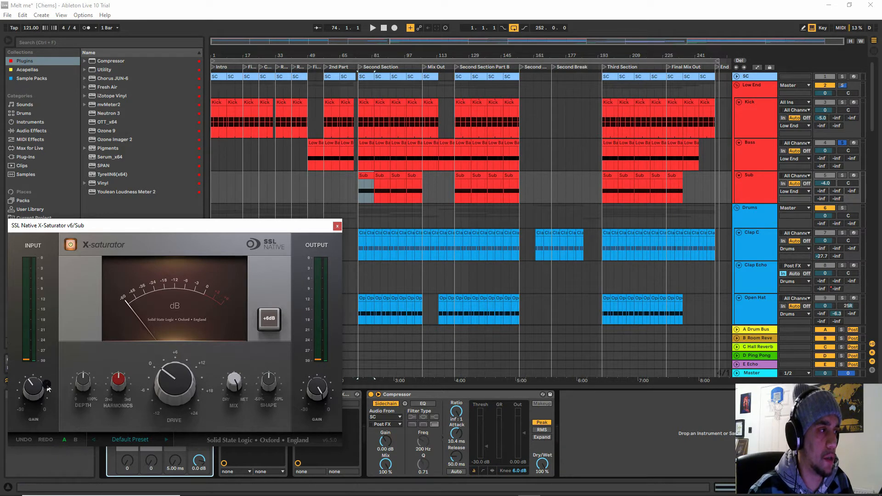
mouse_move(38, 391)
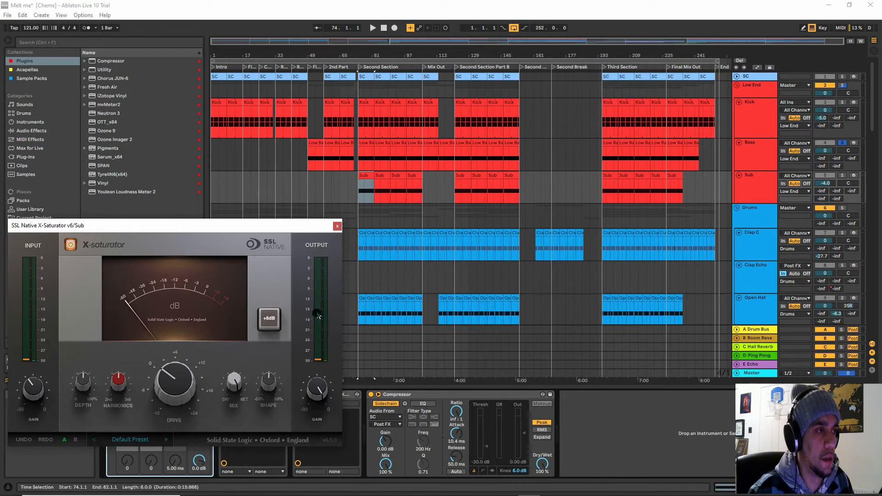
click(340, 225)
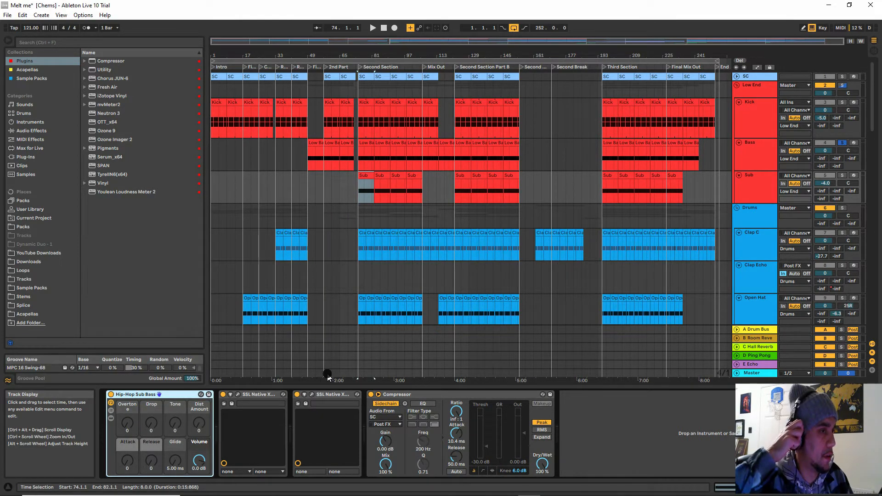
Show the Sub track's SSL Native X-EQ 2 and examine its low-cut and high-cut bands
click(311, 395)
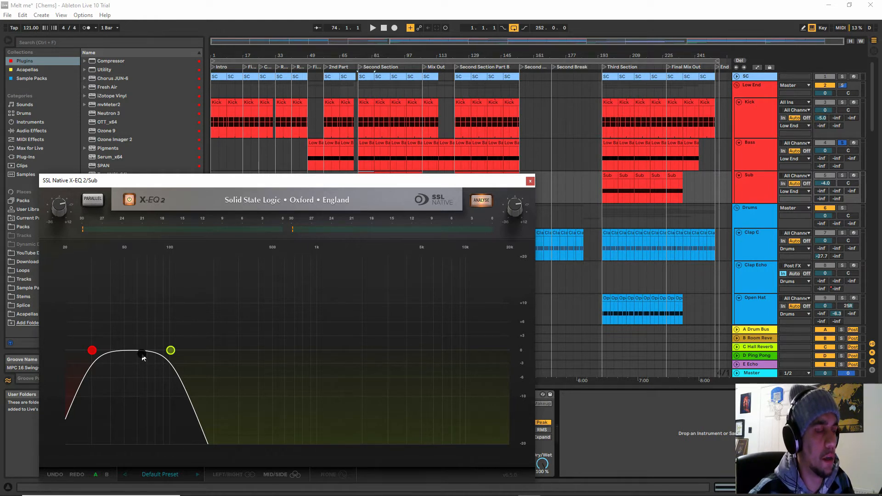
mouse_move(93, 351)
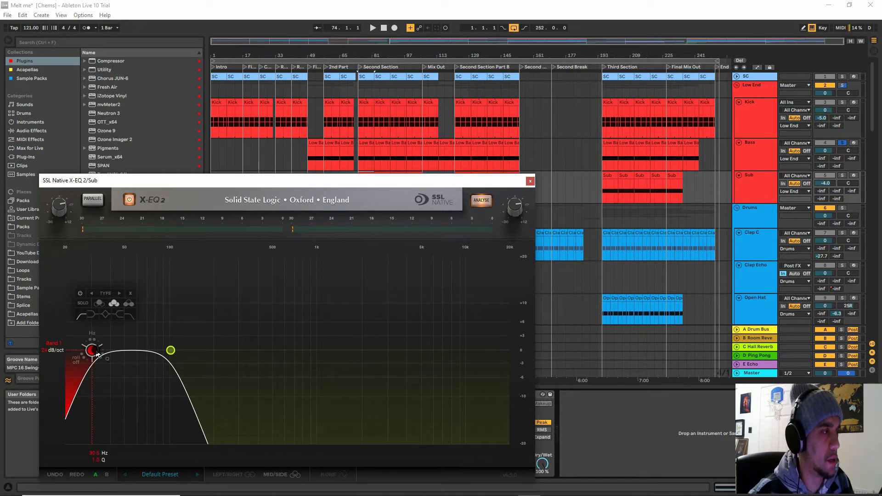
click(172, 352)
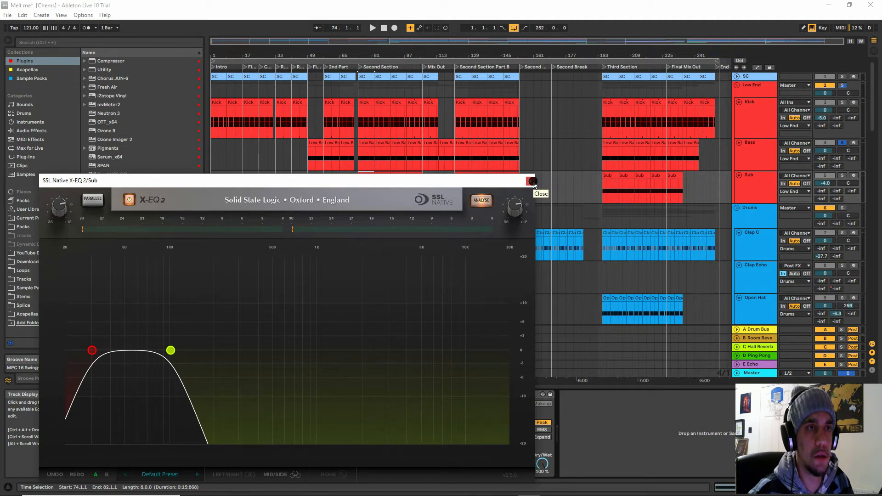
Solo the Sub track, play the Second Section to watch the X-EQ 2 analyser, close the EQ, and stop playback
click(842, 175)
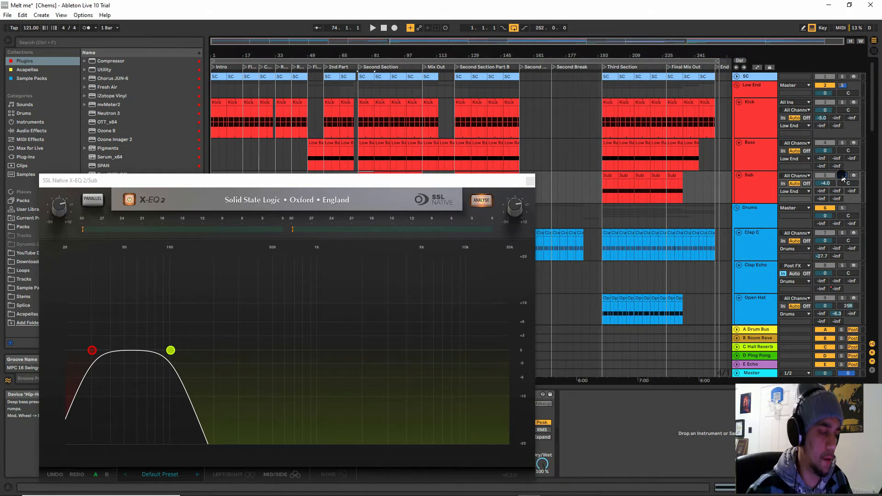
key(space)
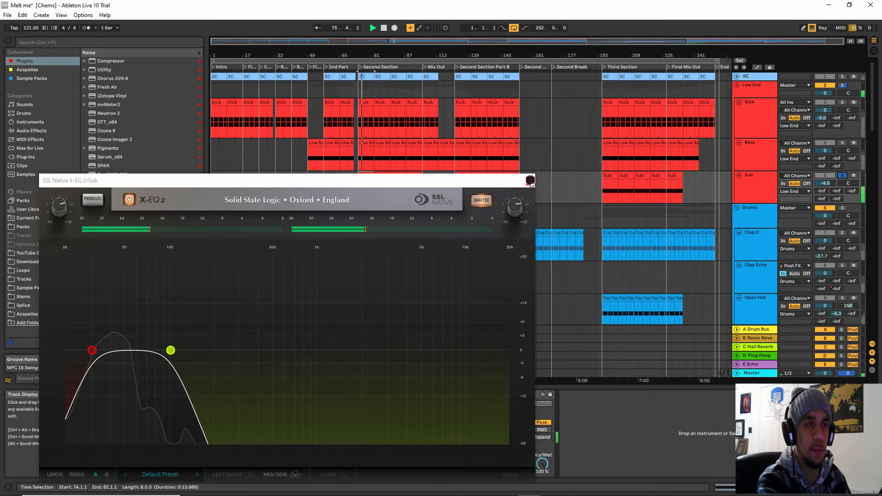
click(530, 181)
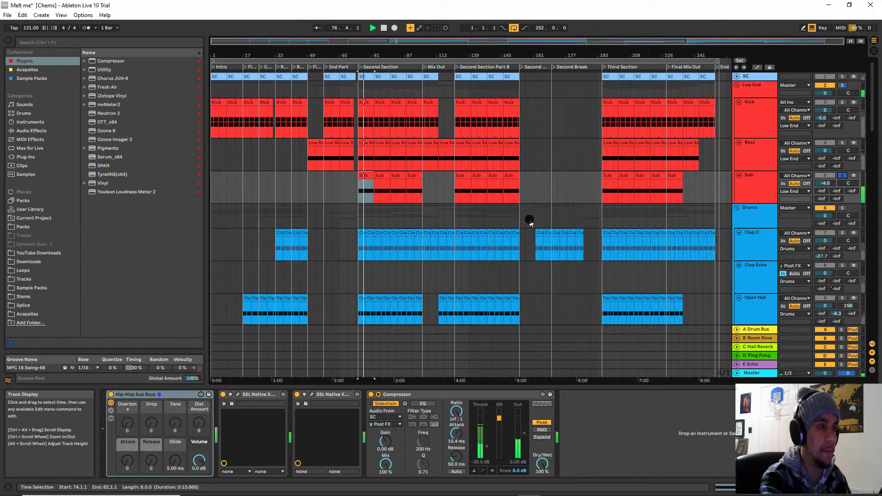
key(space)
Show the Clap C track's devices, turn on automation mode, and examine the Clap Echo track's E-Echo send automation
scroll(699, 191, down, 2)
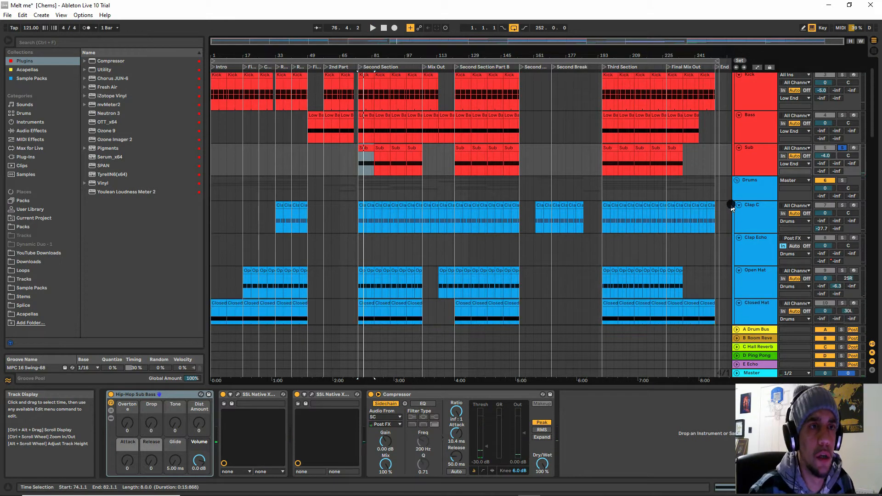
click(750, 207)
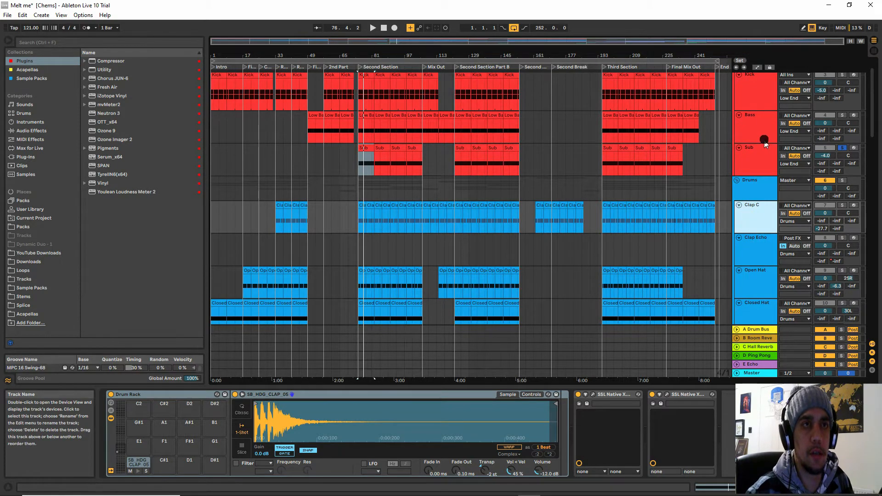
click(758, 68)
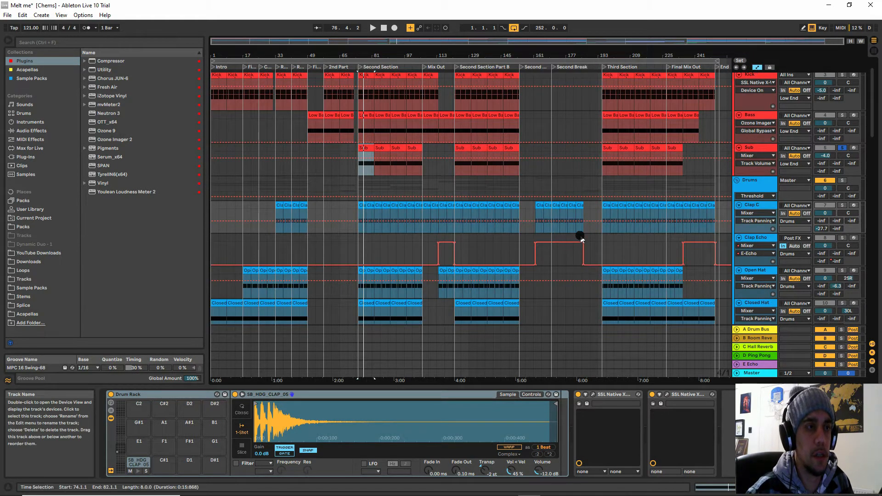
click(748, 240)
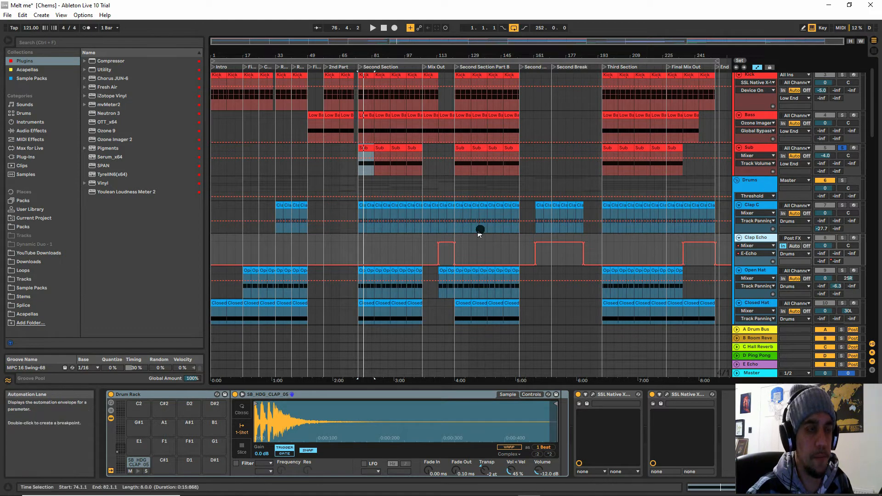
Solo the Clap C and Clap Echo tracks, play from bar 162 and from Second Section Part B to compare the echo, and stop
click(541, 213)
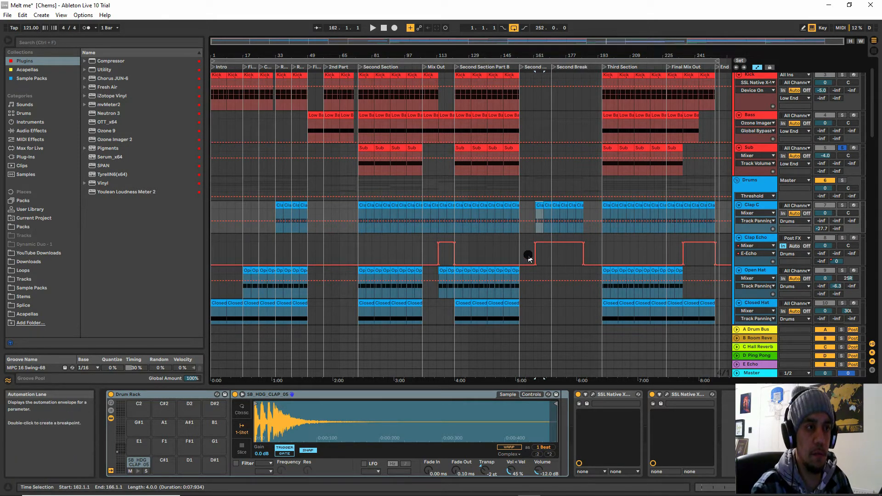
click(537, 204)
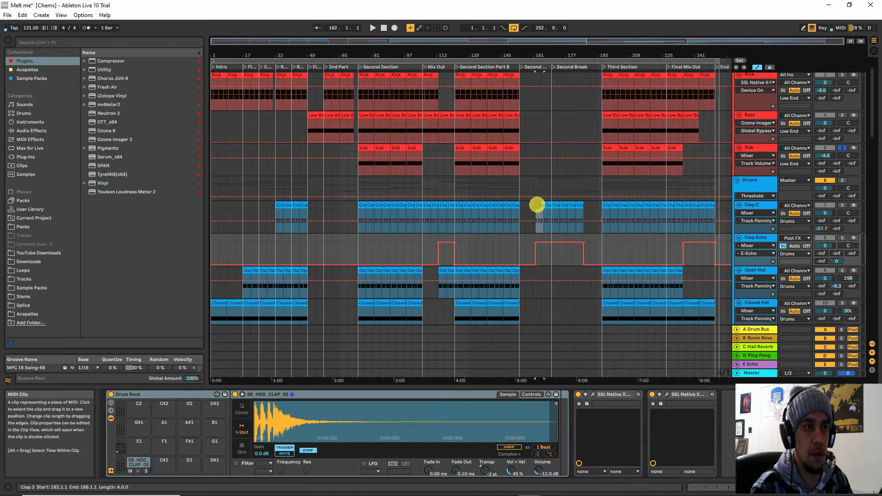
click(841, 205)
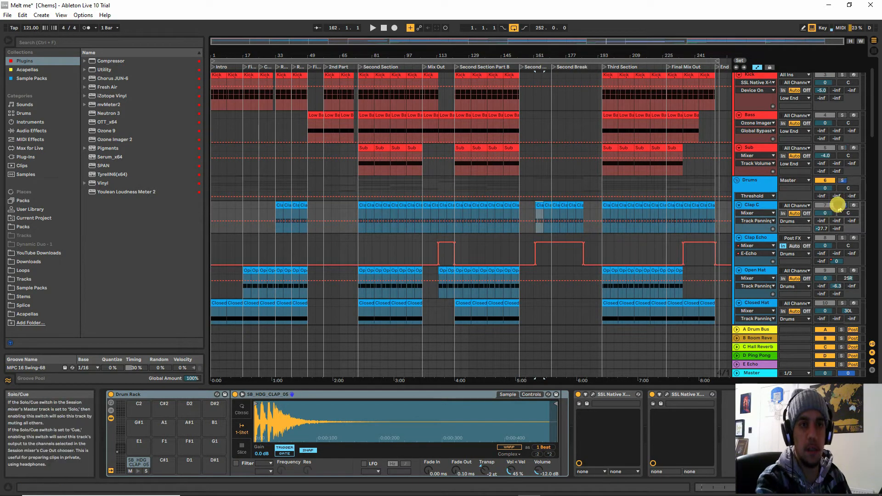
ctrl+click(843, 238)
key(space)
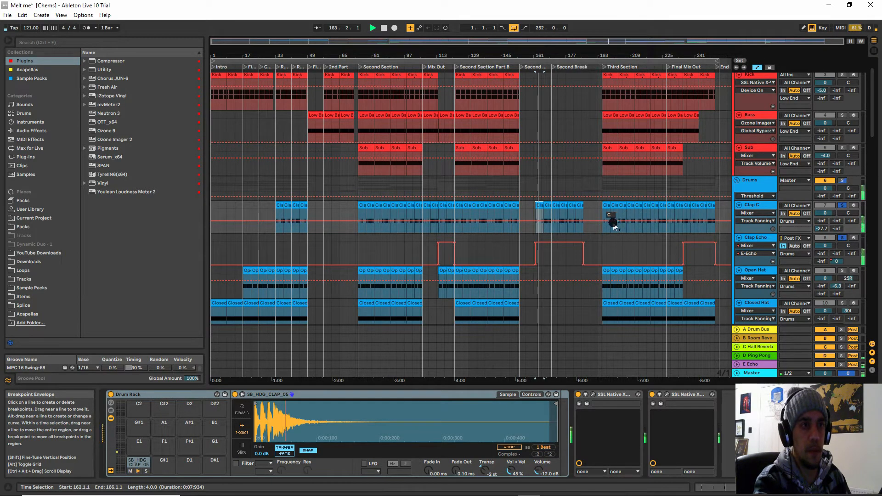
click(506, 208)
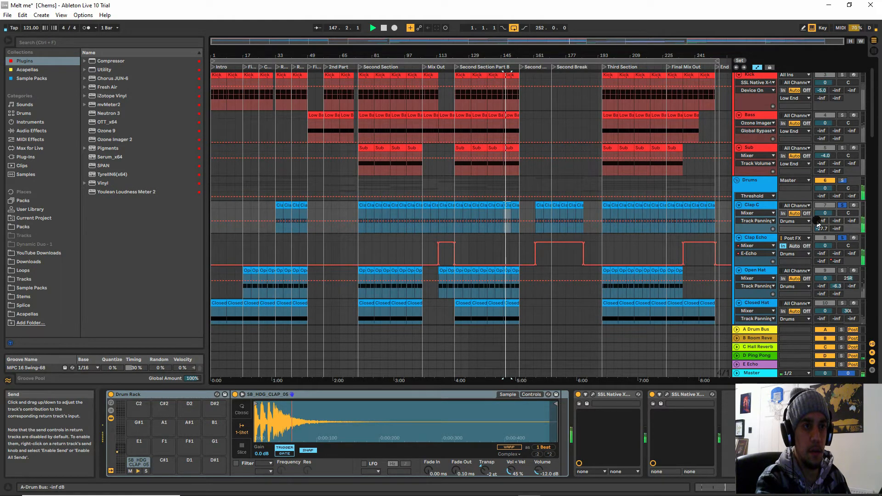
key(space)
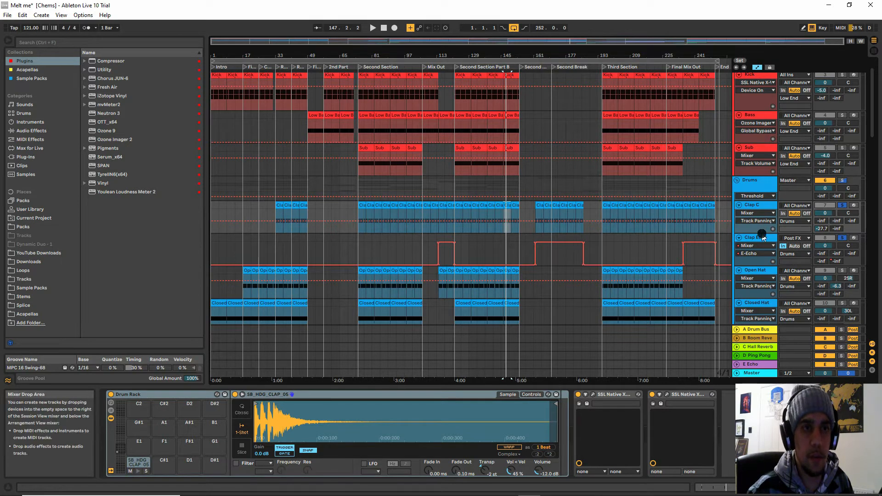
Show the Clap C track's SSL Native X-Saturator, examine its settings, and close it
scroll(597, 322, down, 1)
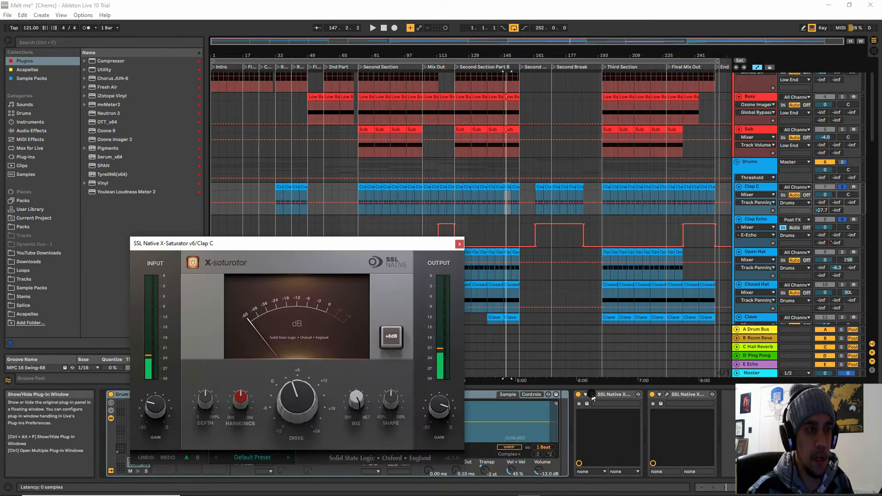
click(593, 394)
click(460, 244)
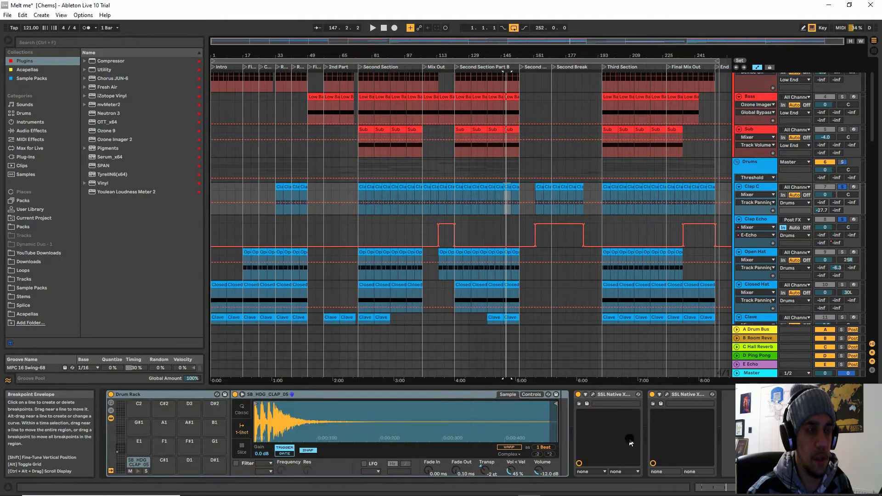
Show the Clap C track's SSL Native X-EQ 2, examine its low-cut and high-cut bands, and close it
click(667, 394)
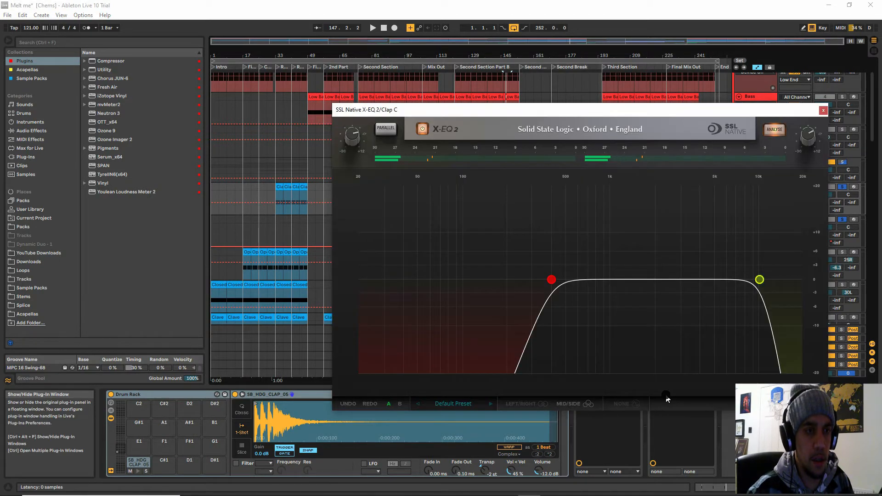
click(823, 110)
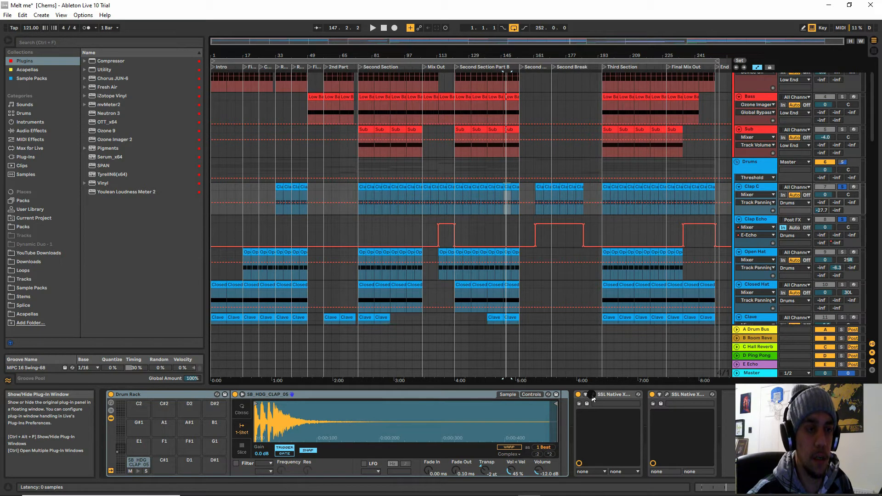
click(680, 396)
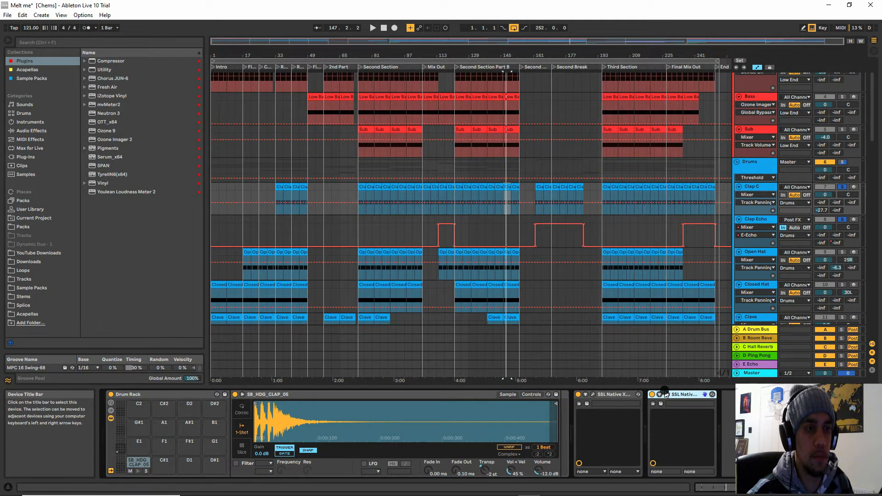
click(664, 395)
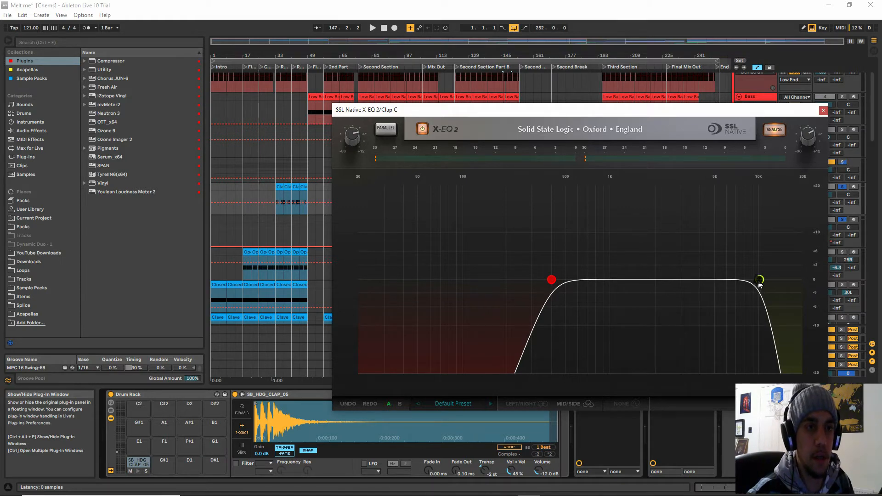
click(824, 111)
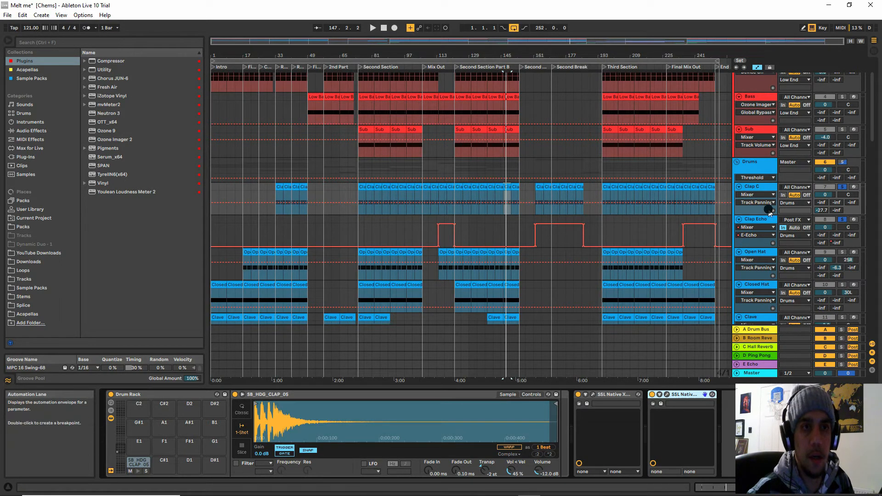
Show the Open Hat track's devices, unfold and open its SSL Native X-Saturator, examine the drive and gain, and close it
click(747, 254)
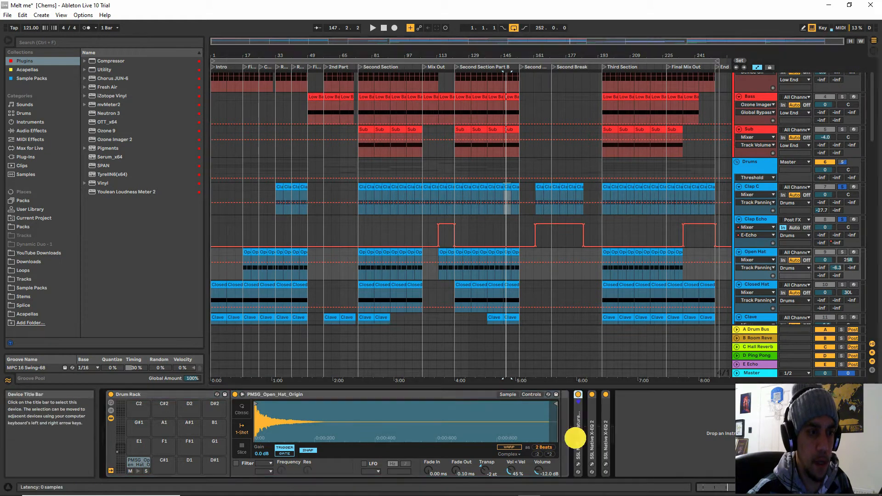
double_click(575, 437)
click(593, 395)
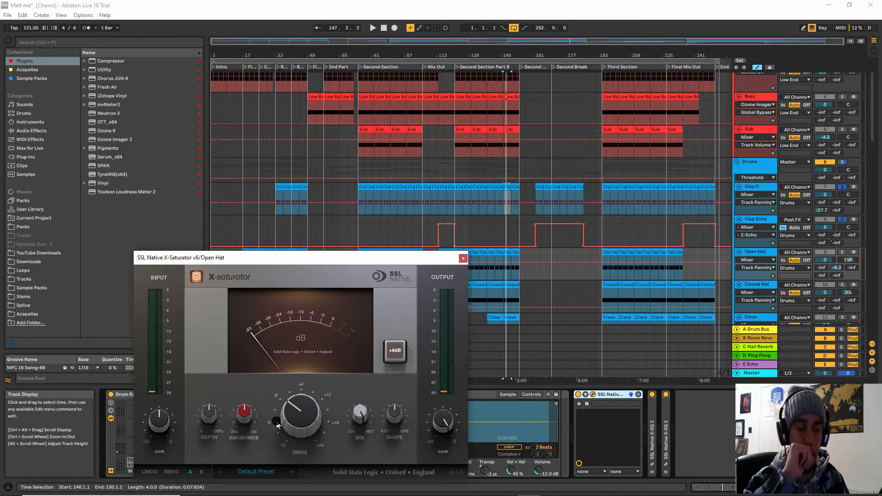
click(463, 258)
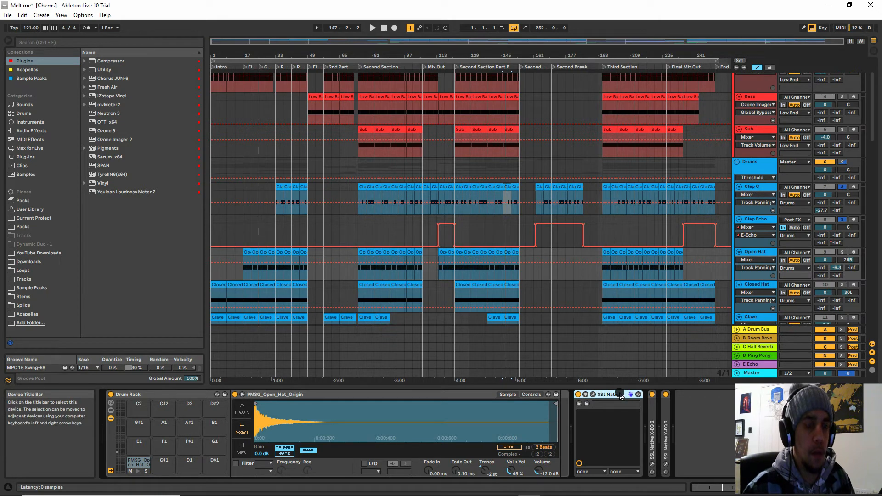
Unfold the Open Hat track's first SSL Native X-EQ 2, examine its low-cut and high-cut bands, and close it
double_click(651, 425)
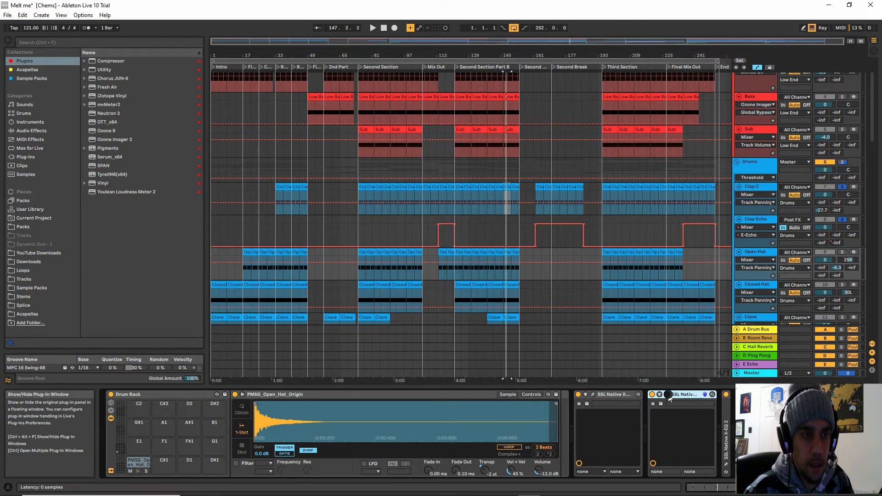
click(666, 394)
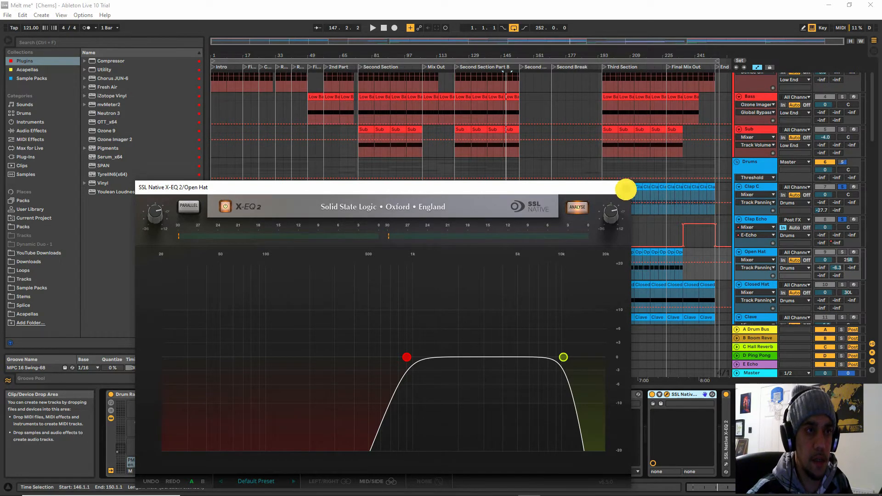
click(626, 189)
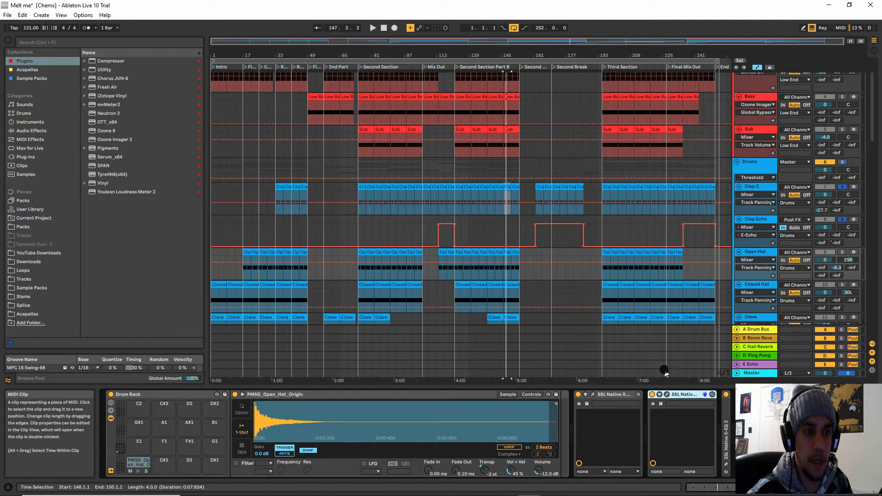
Unfold the Open Hat track's second SSL Native X-EQ 2, examine its two boosted bands, and close it
double_click(724, 420)
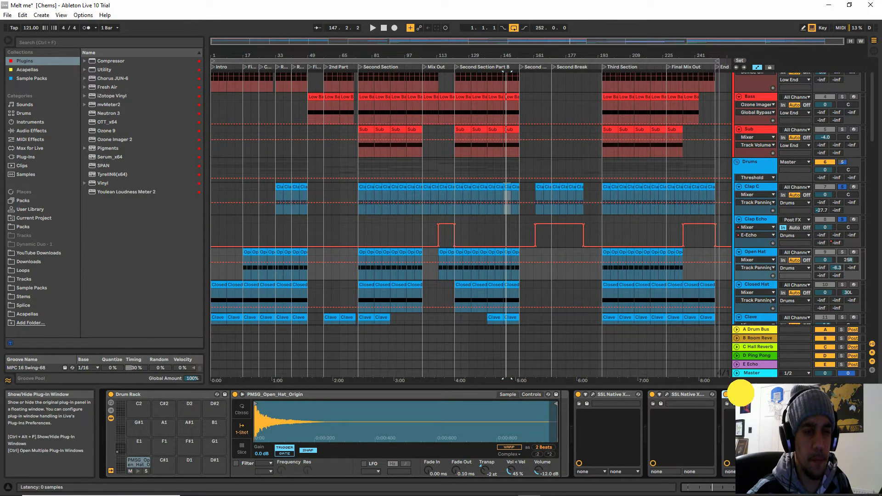
click(732, 394)
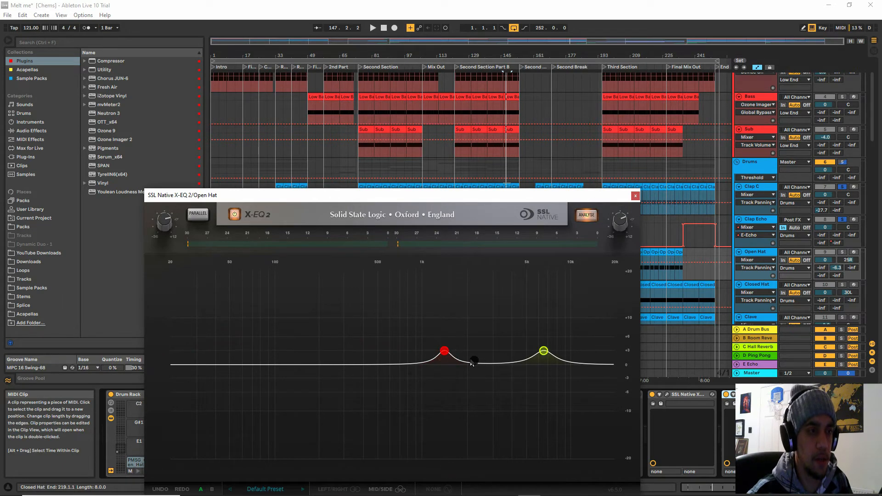
click(636, 195)
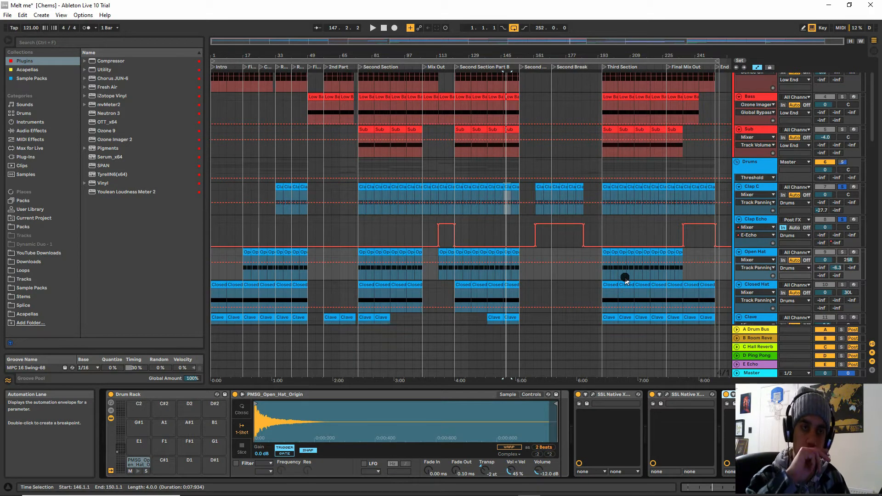
Examine the Closed Hat track's sidechain Compressor and the note velocities in its first Third Section clip, and return to the devices
click(757, 284)
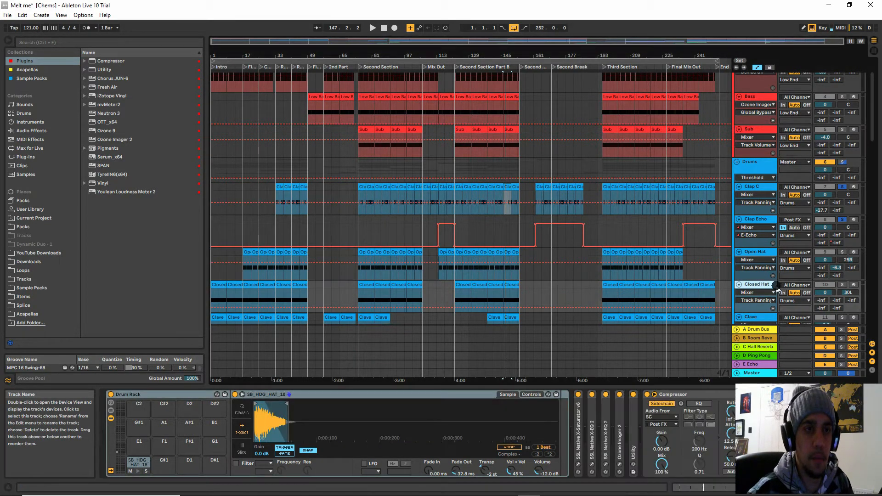
double_click(708, 396)
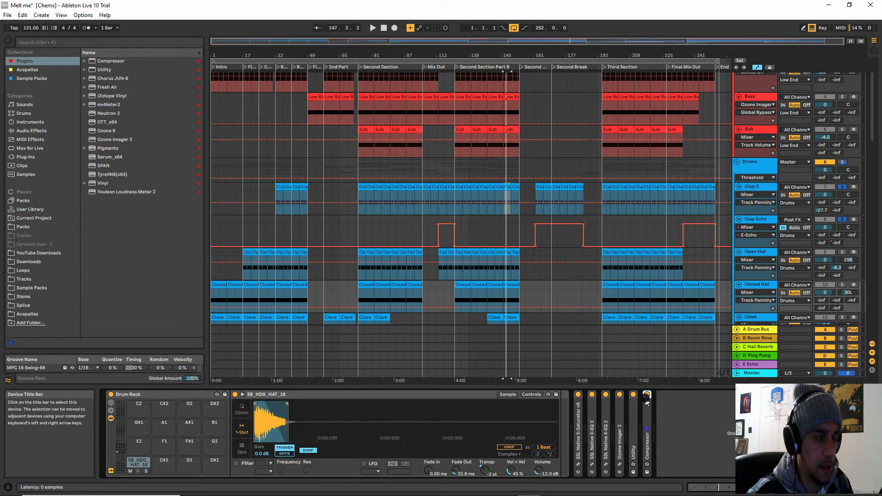
double_click(646, 433)
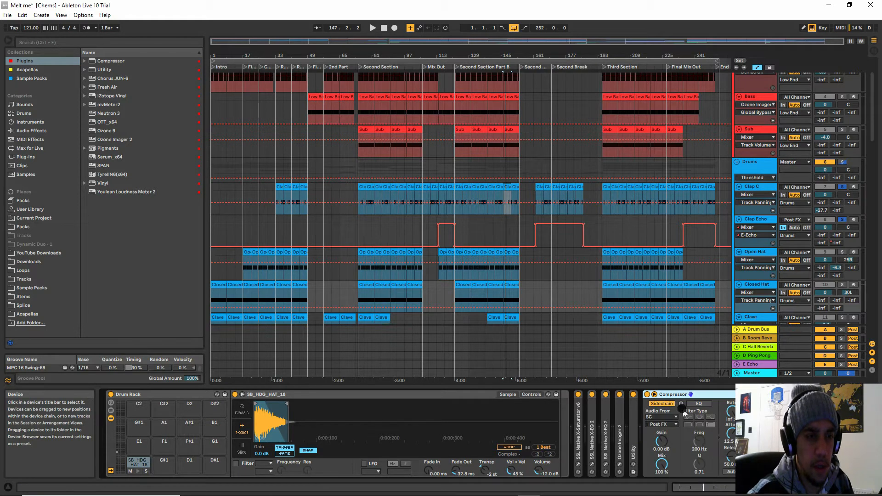
double_click(612, 288)
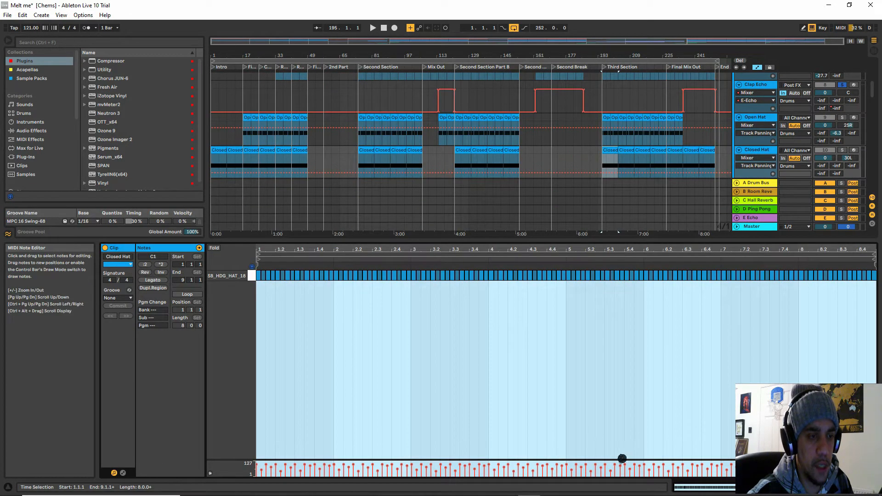
click(752, 151)
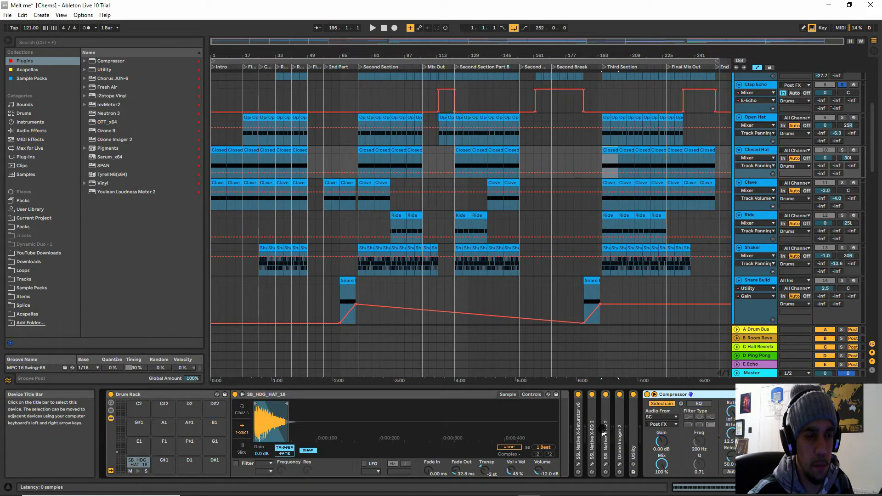
Unfold the Closed Hat track's Ozone Imager 2, switch it off and back on, and fold it again
double_click(619, 431)
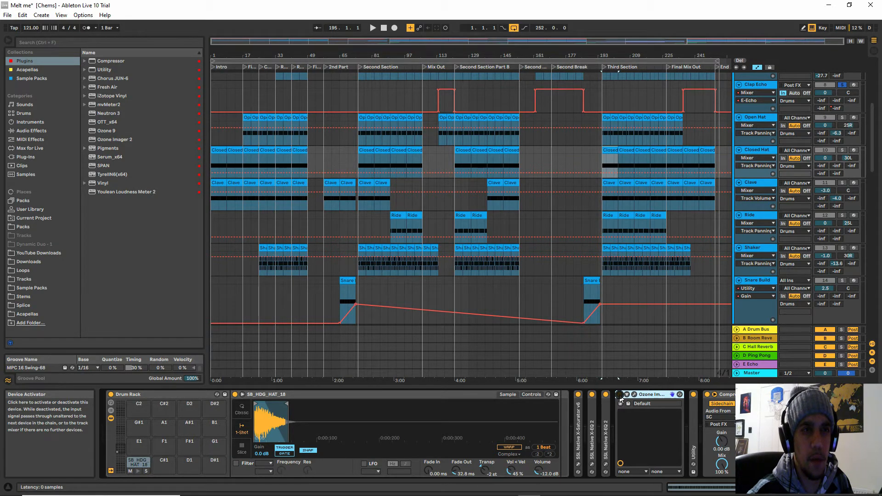
click(619, 394)
click(641, 395)
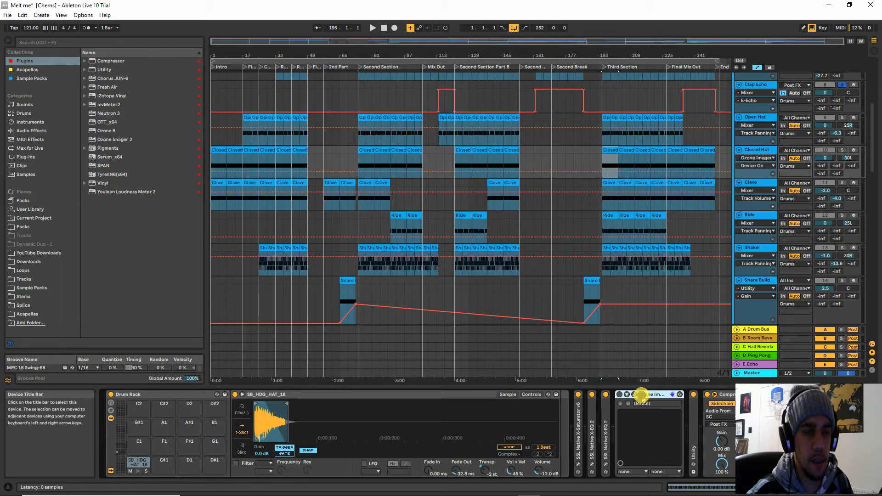
click(619, 395)
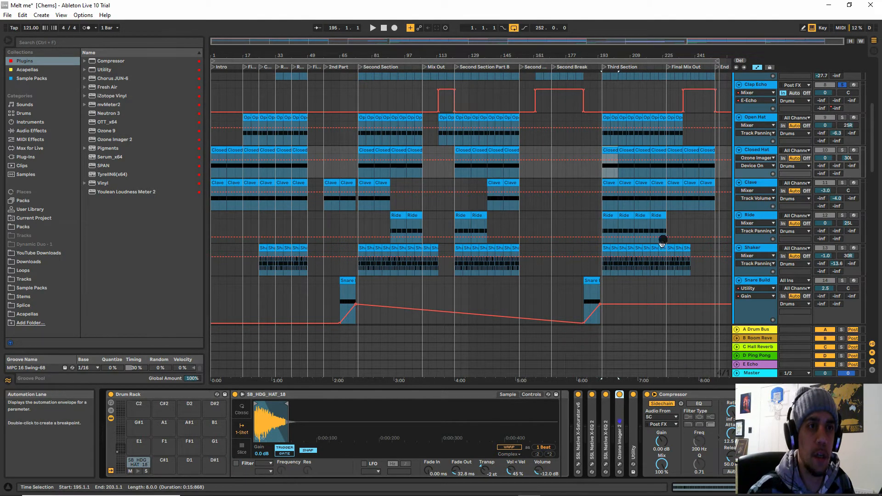
Show the Clave track's devices, unfold its X-Saturator, X-ValveComp and both X-EQ 2 units, and open the X-Saturator for examination
click(748, 183)
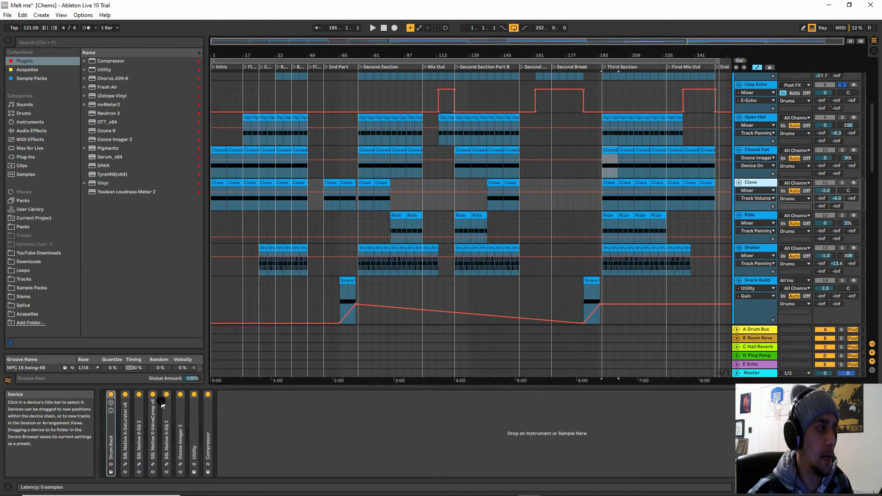
double_click(123, 425)
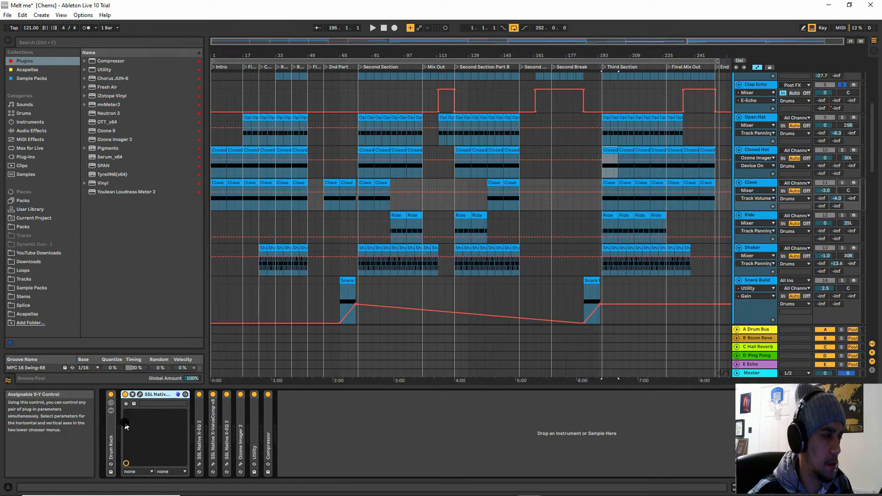
double_click(201, 434)
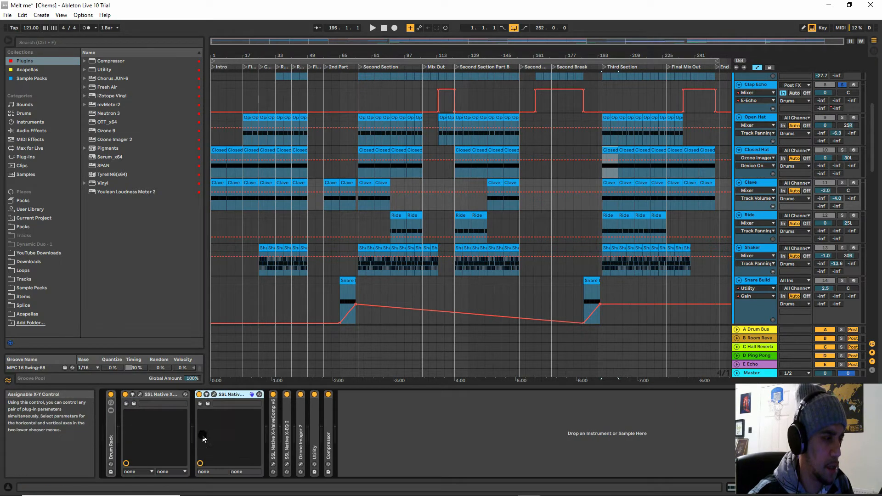
double_click(274, 437)
double_click(349, 420)
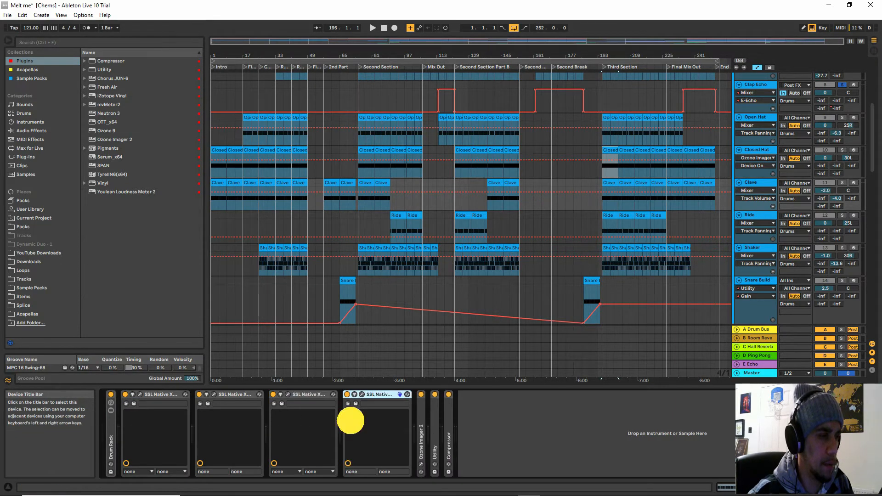
click(140, 395)
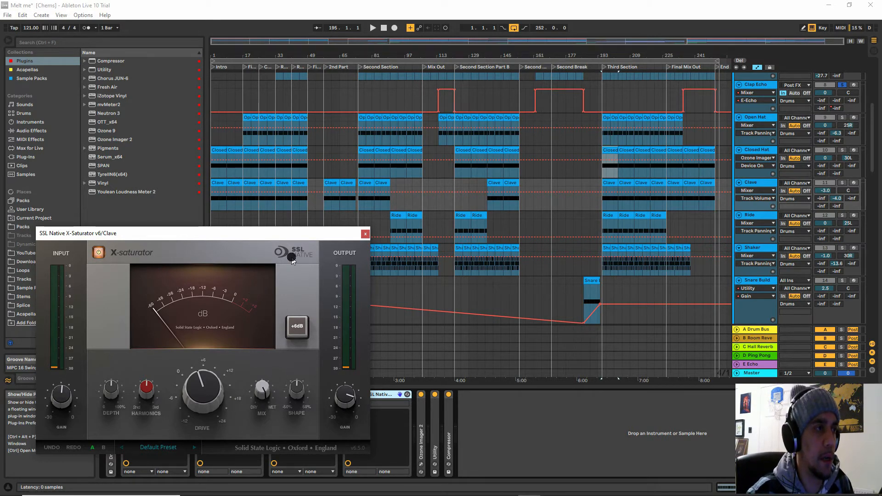
Examine the Drive setting of the Clave's X-Saturator and the two cut filters in its first X-EQ 2, closing both plug-in windows
mouse_move(201, 379)
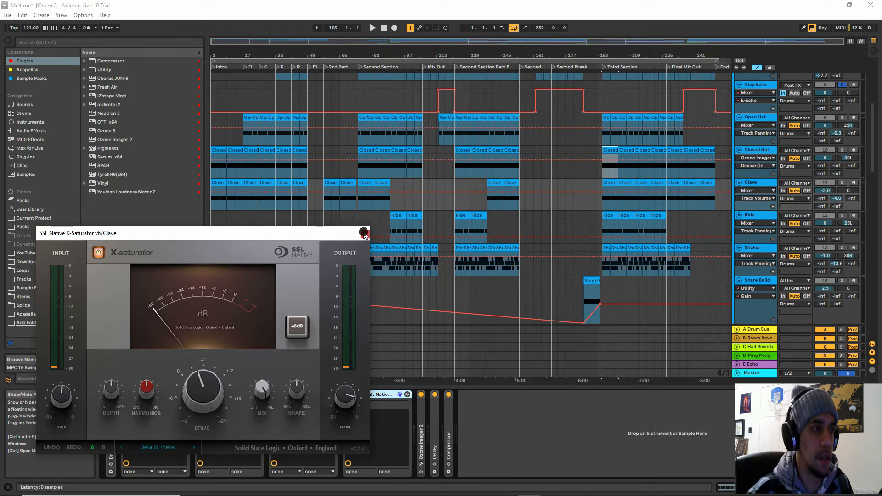
click(363, 233)
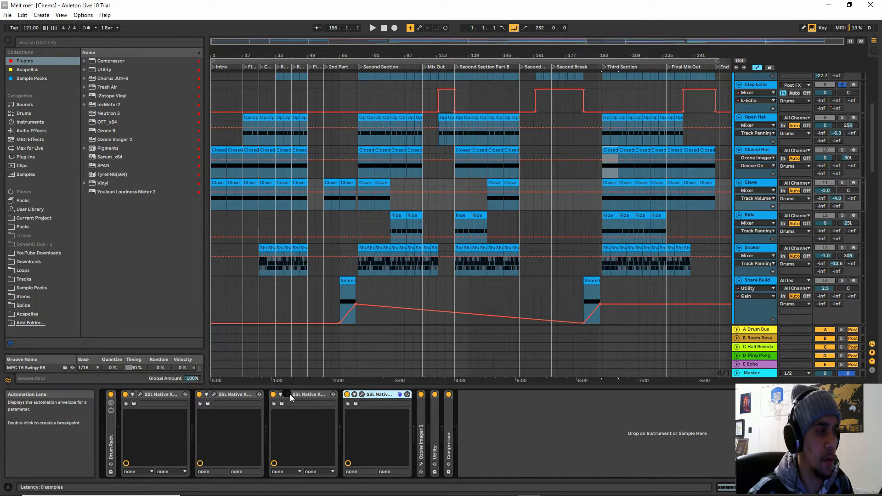
click(214, 395)
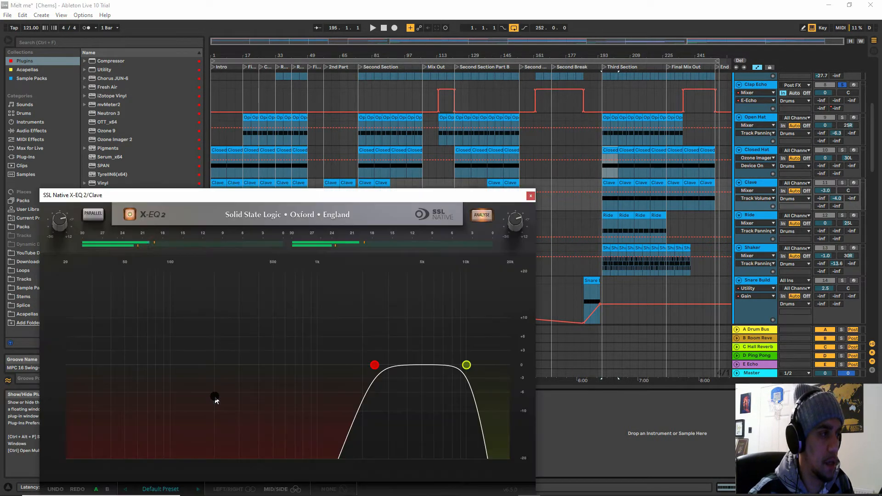
click(531, 196)
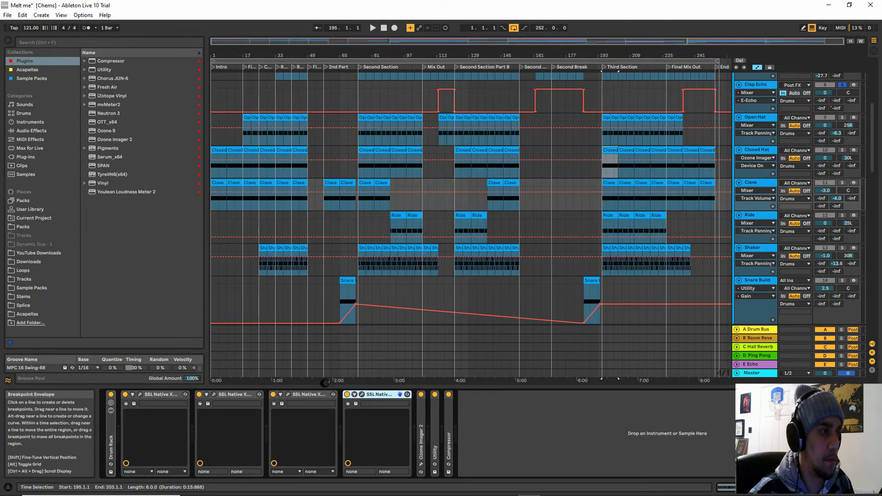
Open the Clave track's X-ValveComp, examine its compression settings, and close its window
click(288, 394)
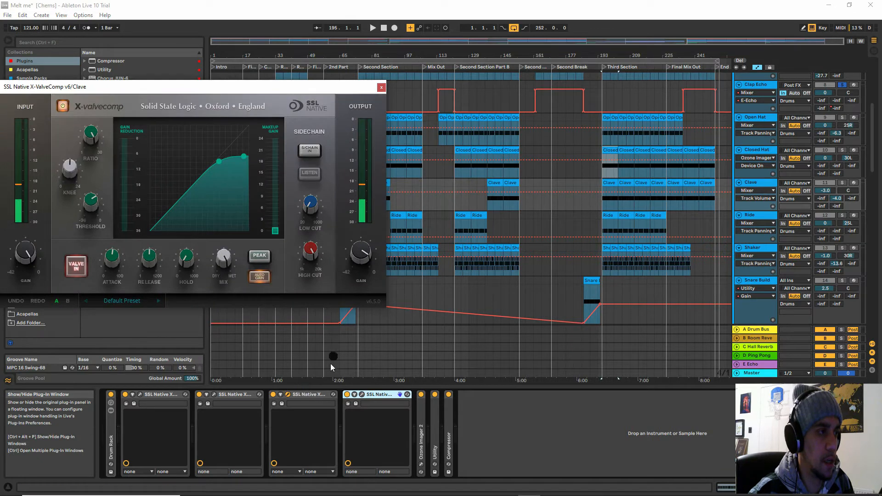
click(381, 87)
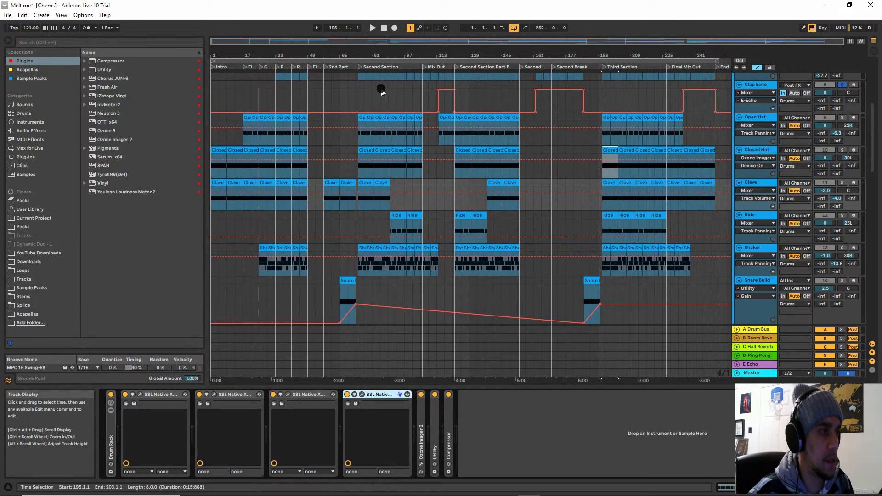
click(288, 396)
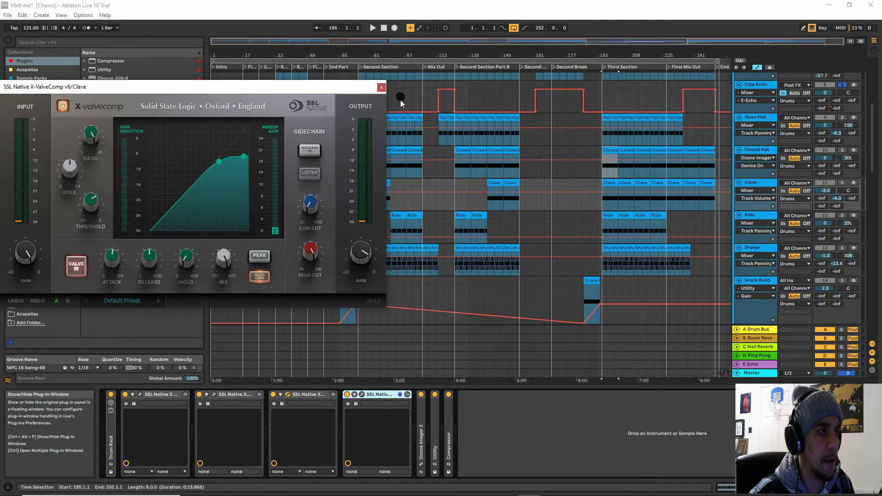
click(381, 88)
Open the Clave track's second X-EQ 2, examine its single boosted band, and close it
click(362, 394)
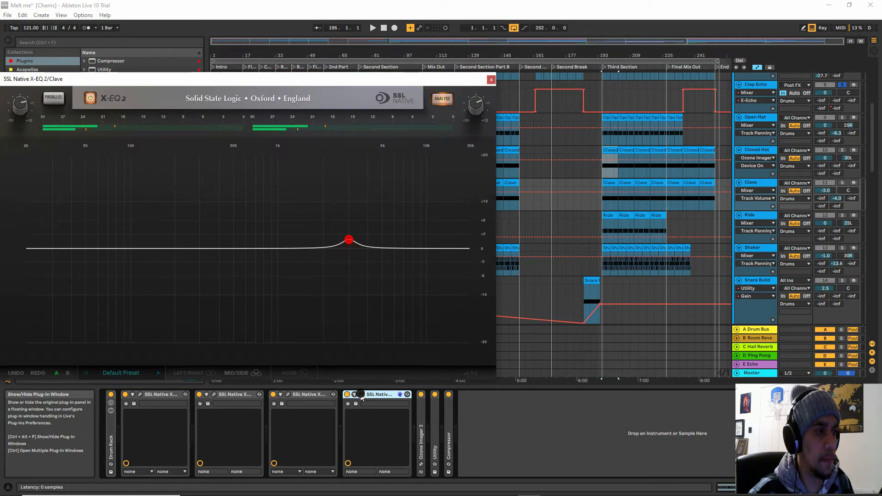
mouse_move(351, 244)
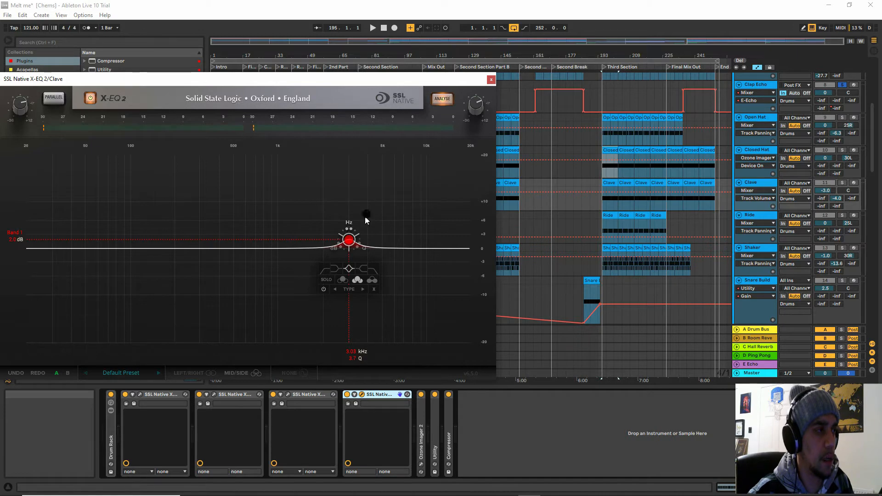
click(492, 80)
Hide the arrangement's automation lanes and inspect the Clave track's Ozone Imager 2 and sidechain Compressor, folding both devices again
double_click(420, 438)
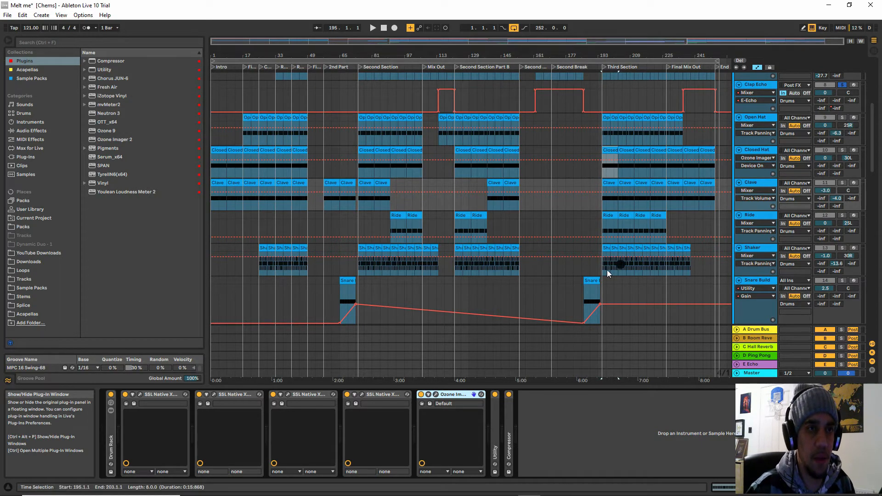
click(758, 68)
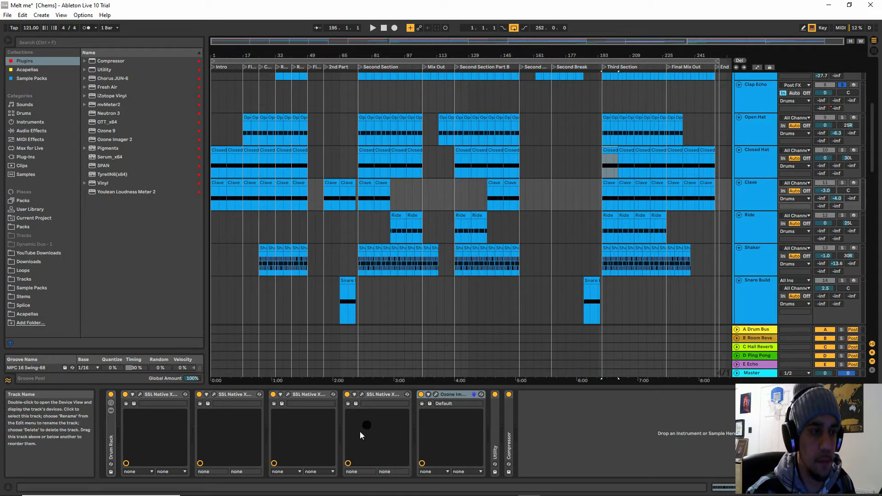
double_click(453, 395)
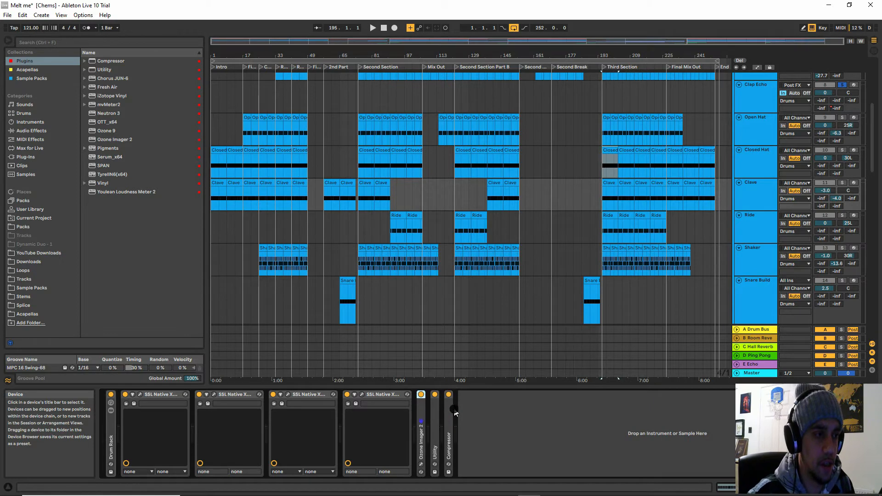
double_click(448, 408)
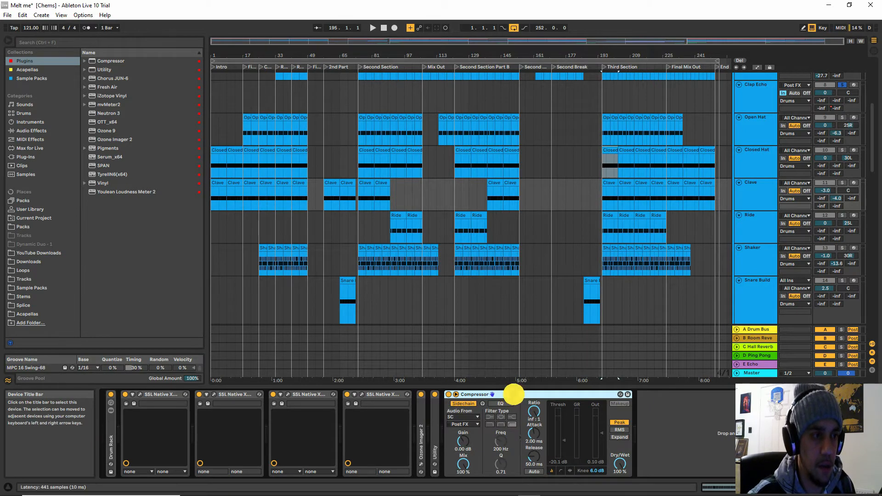
double_click(516, 393)
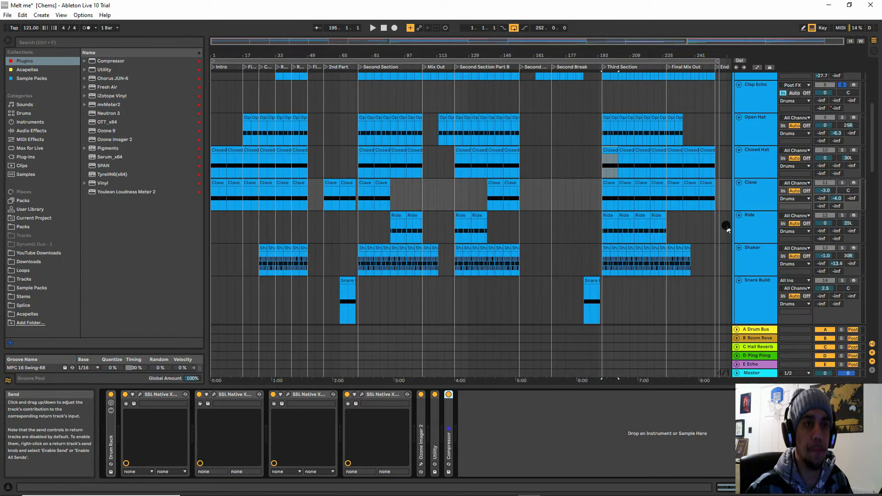
Show the Ride track's devices, solo the track, and audition the ZMA_Ride_1 pad in its Drum Rack
click(750, 221)
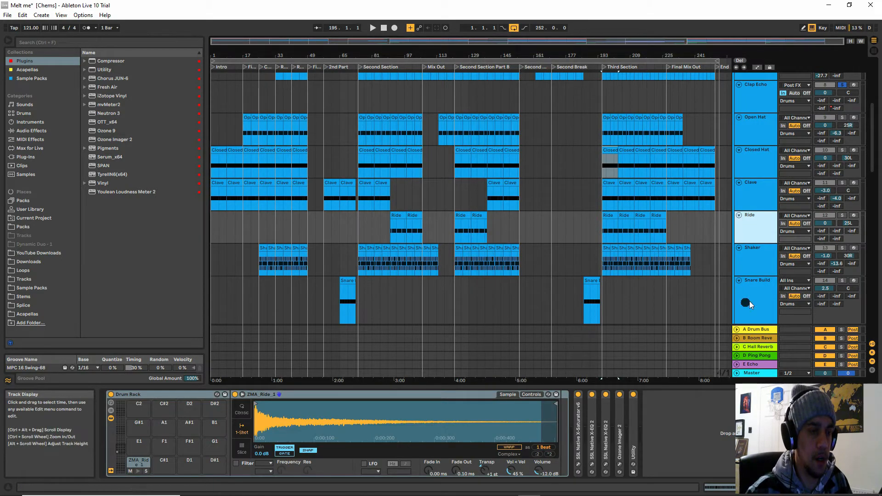
click(272, 425)
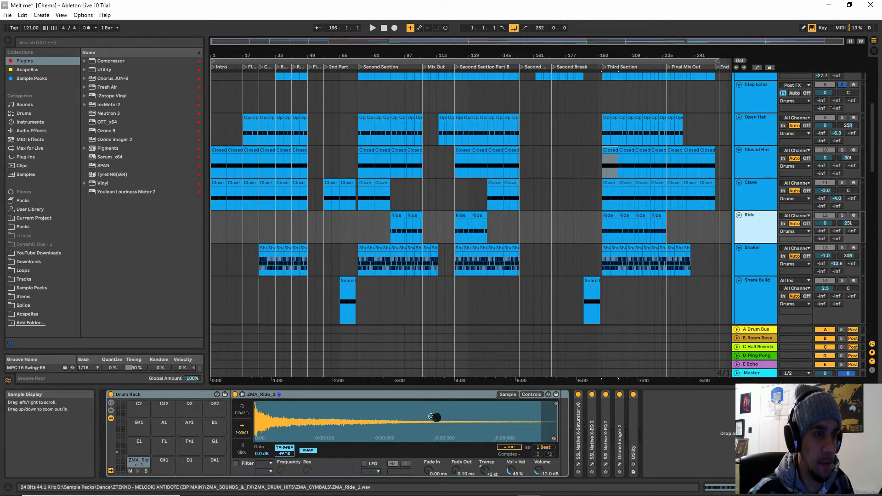
click(138, 461)
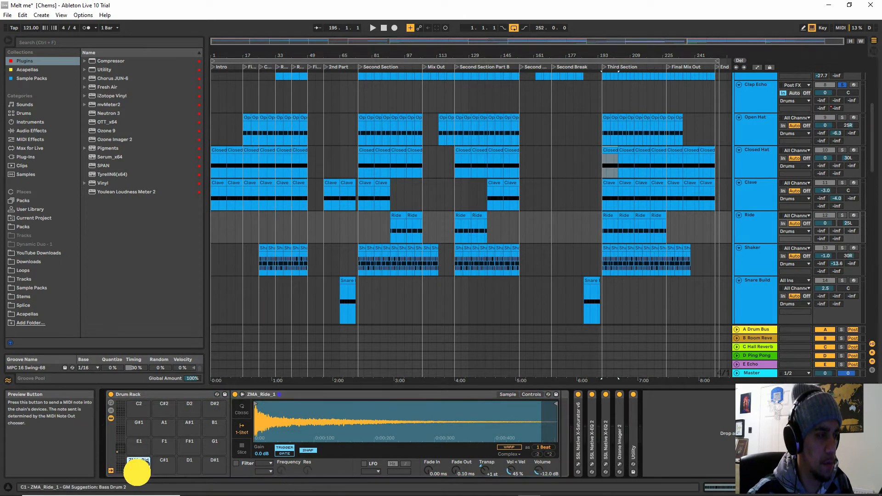
click(842, 216)
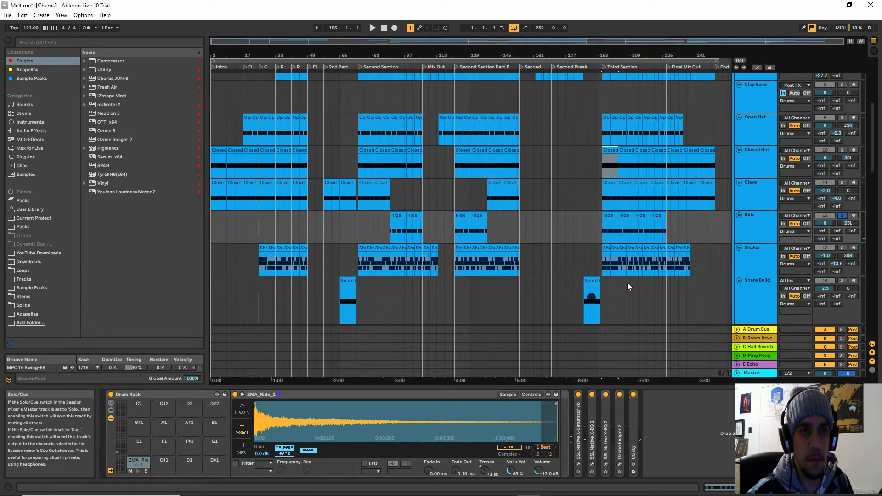
click(136, 470)
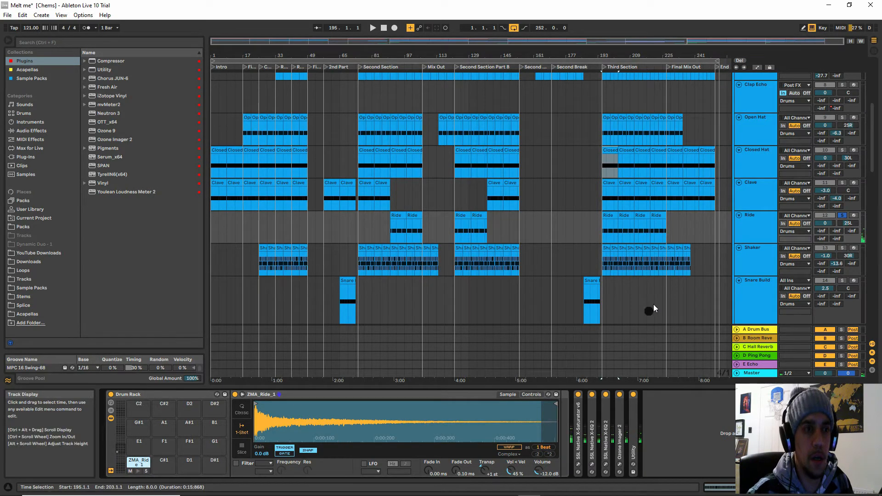
Unfold the Ride track's X-Saturator, open it to examine the Drive setting, and close its window
double_click(578, 420)
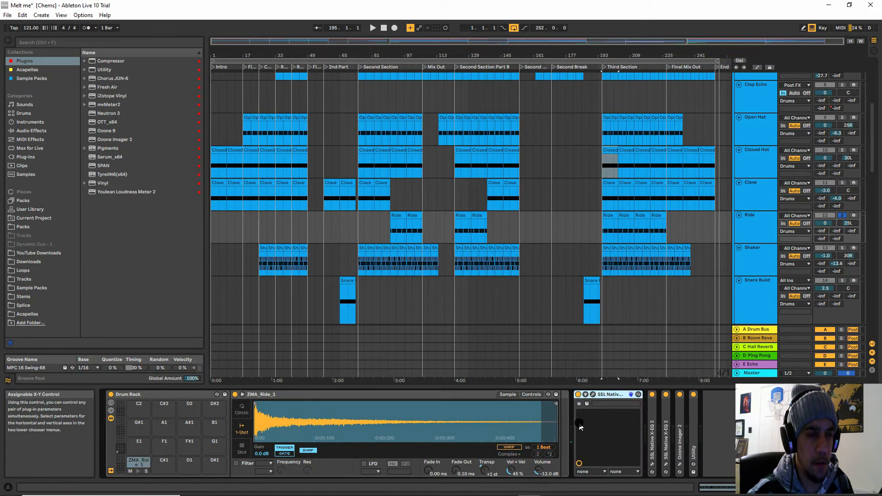
click(592, 394)
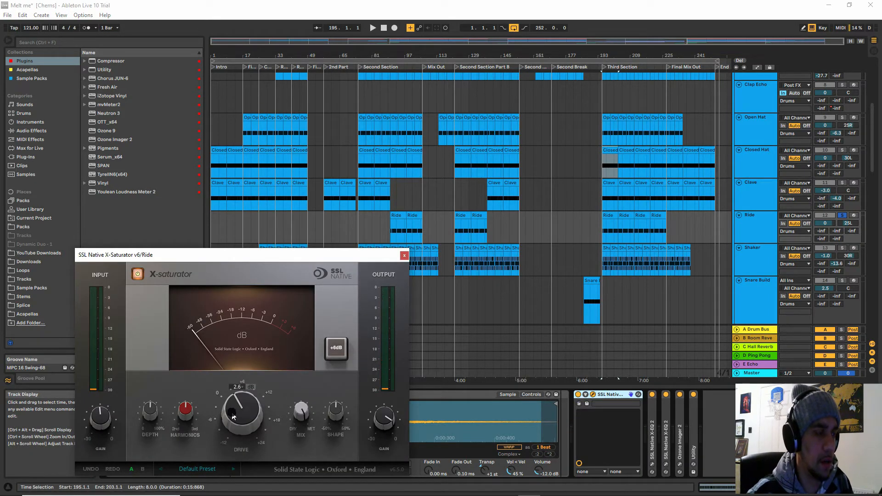
click(404, 255)
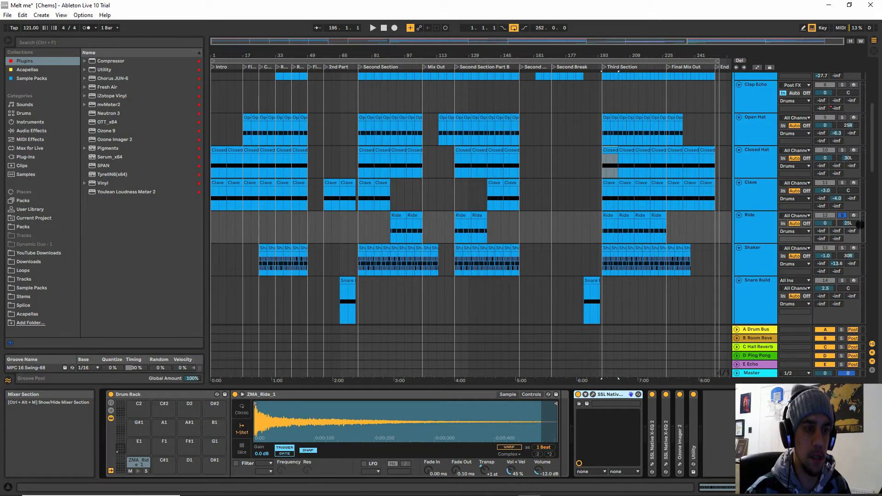
Unfold the Ride track's Ozone Imager 2, examine its Width and Stereoize settings, and close its window
click(749, 232)
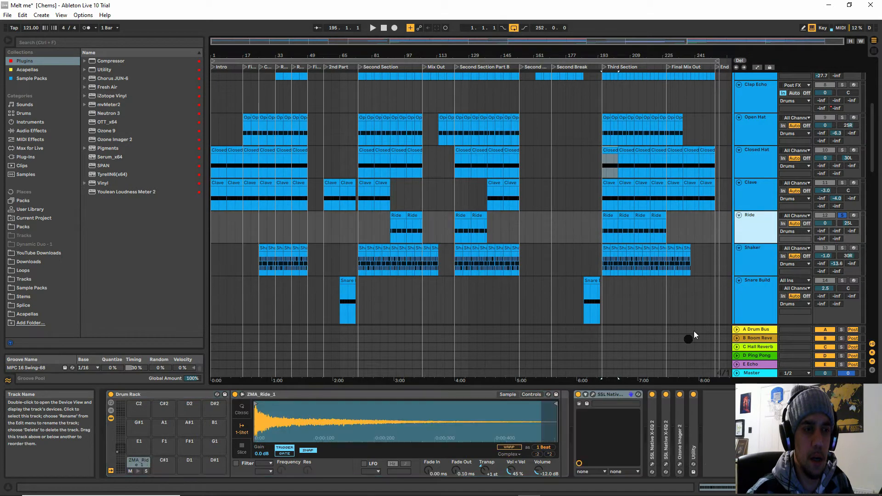
double_click(679, 423)
click(687, 395)
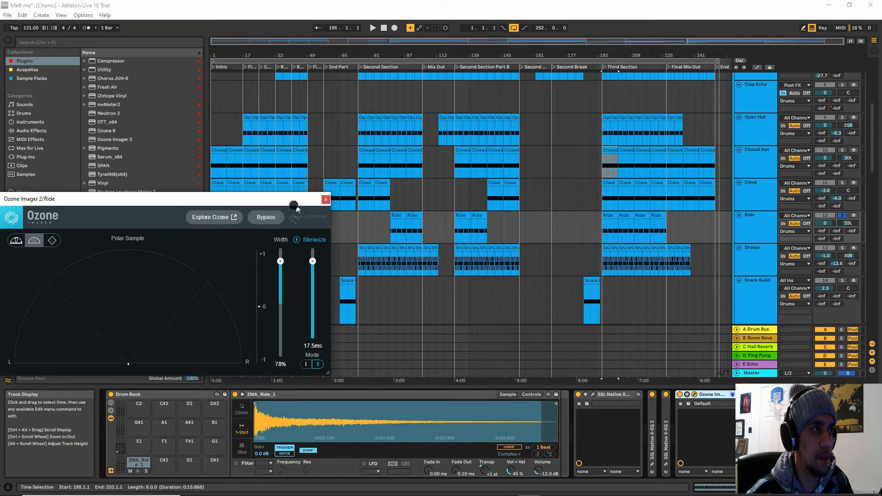
click(325, 200)
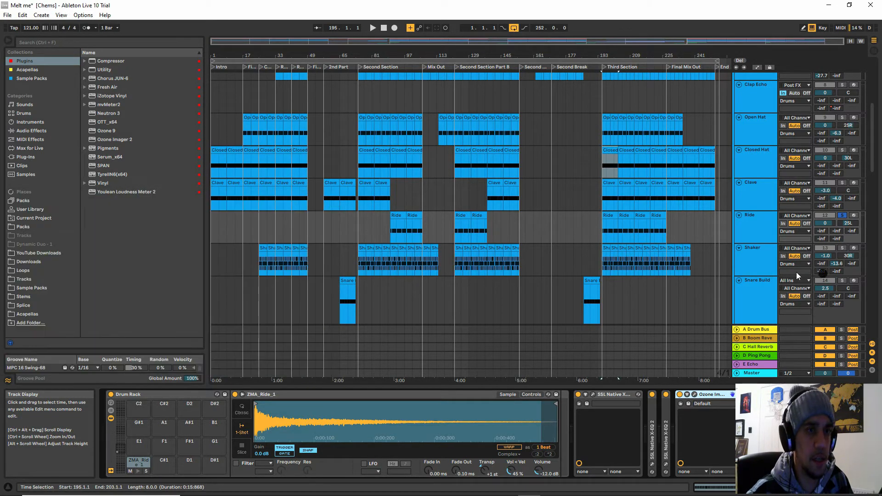
Unfold the Ride track's first X-EQ 2, examine its low-cut filter, and close its window
double_click(652, 433)
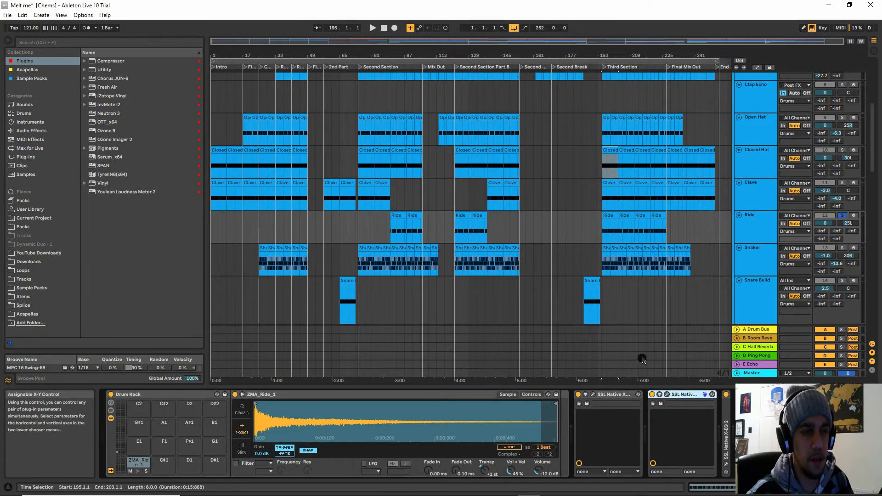
click(667, 395)
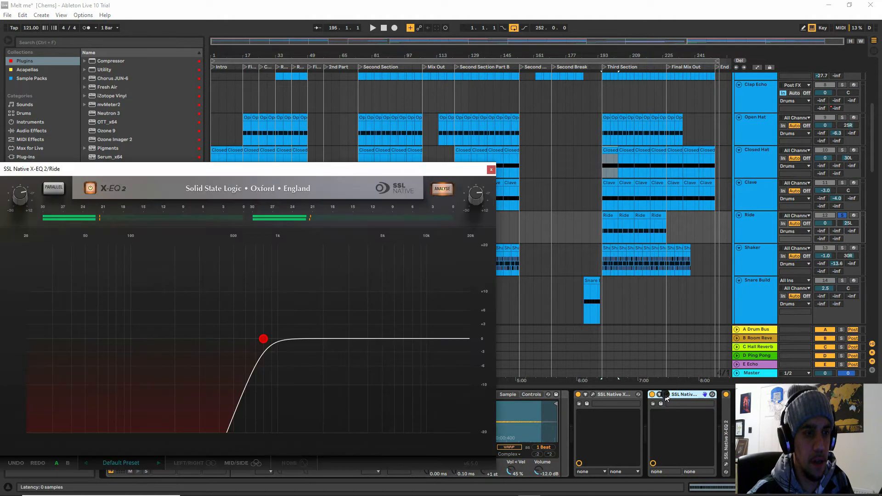
click(492, 169)
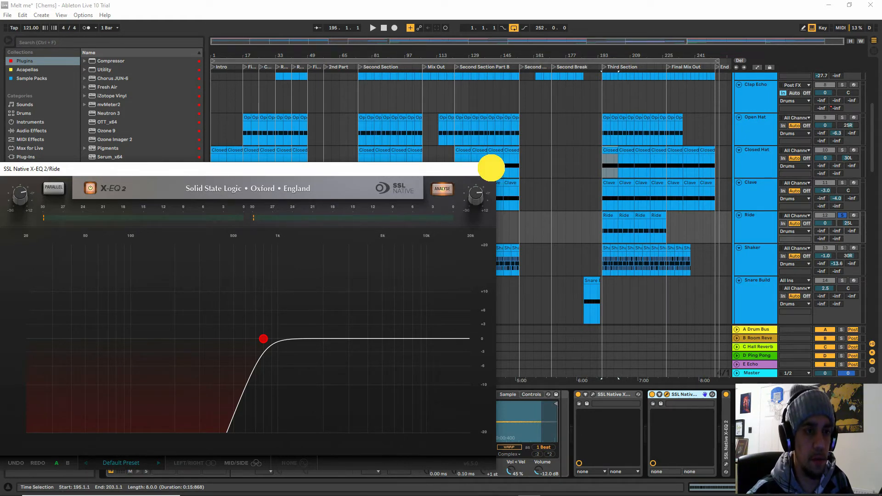
Unfold the Ride track's second X-EQ 2 and open it to examine the boosted high-frequency band
double_click(725, 421)
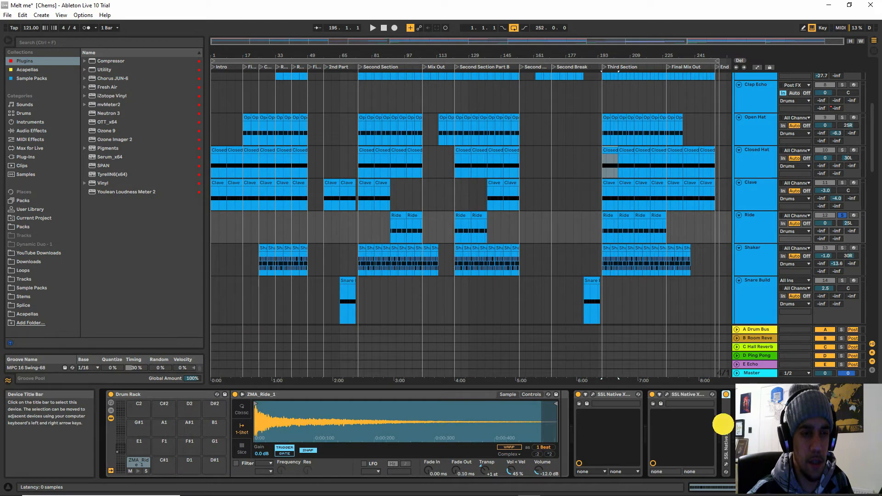
click(741, 395)
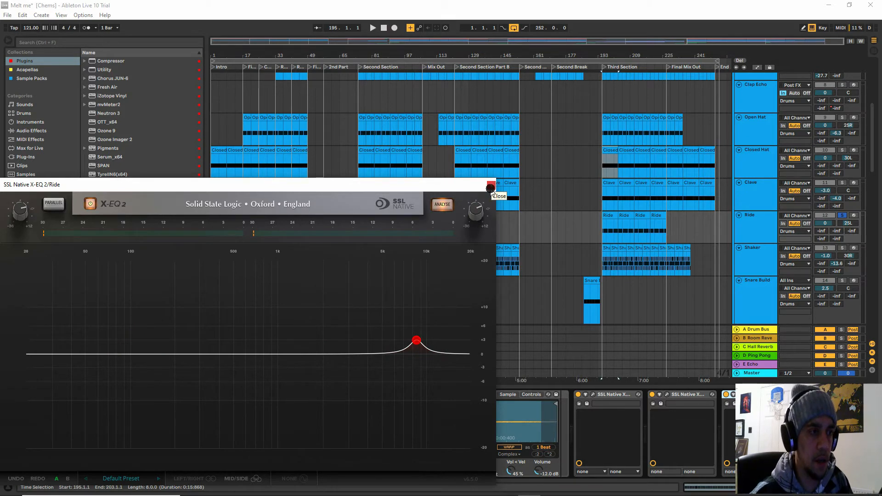
mouse_move(417, 340)
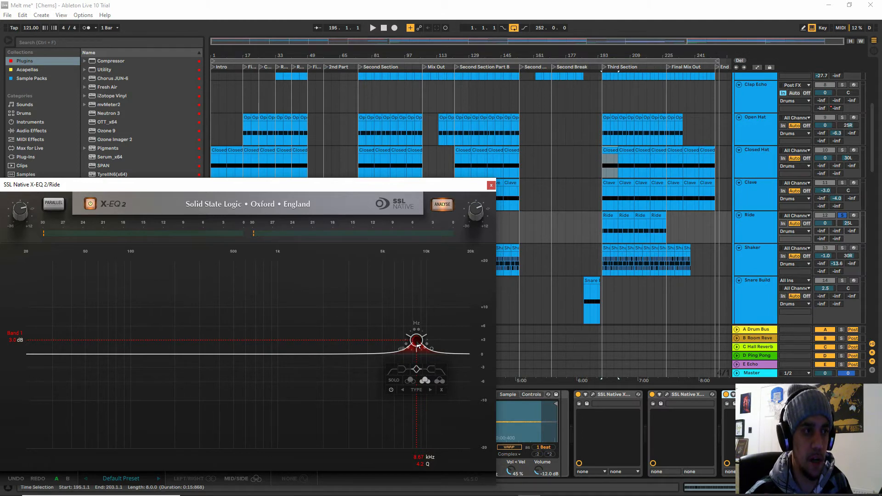
Show the Shaker track's devices, unfold its X-Saturator, examine the saturation and input gain settings, and close its window
click(753, 255)
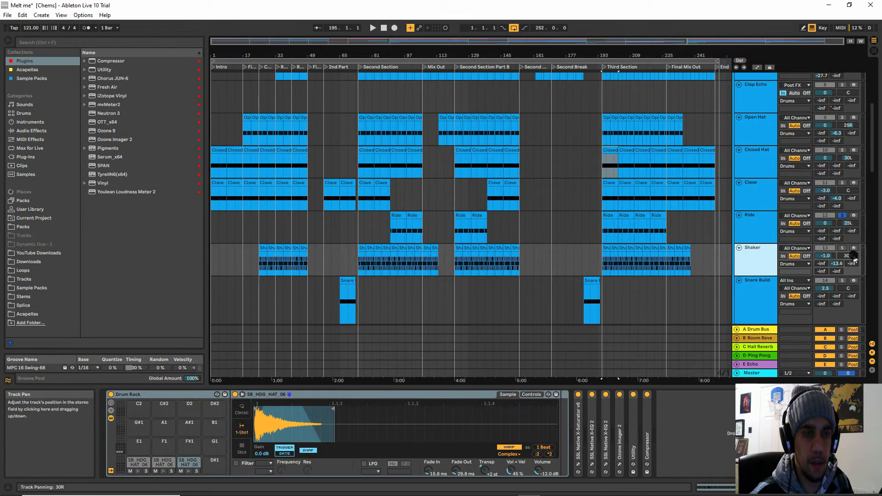
double_click(578, 432)
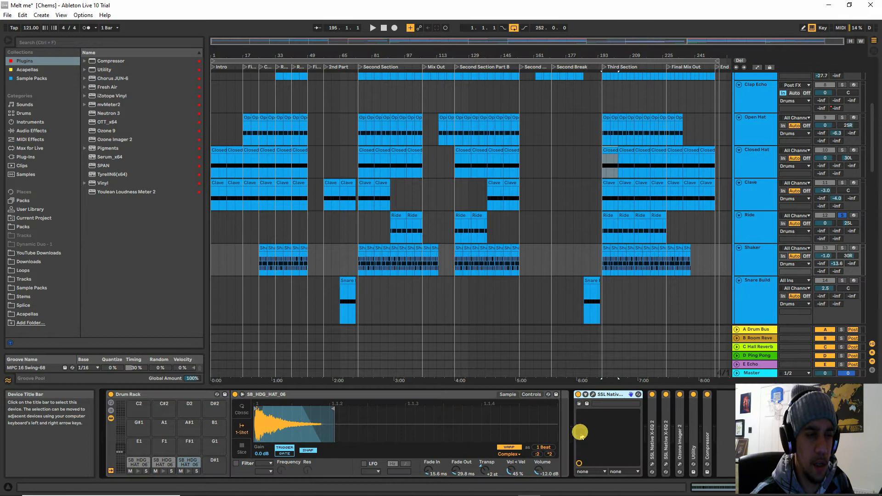
click(597, 395)
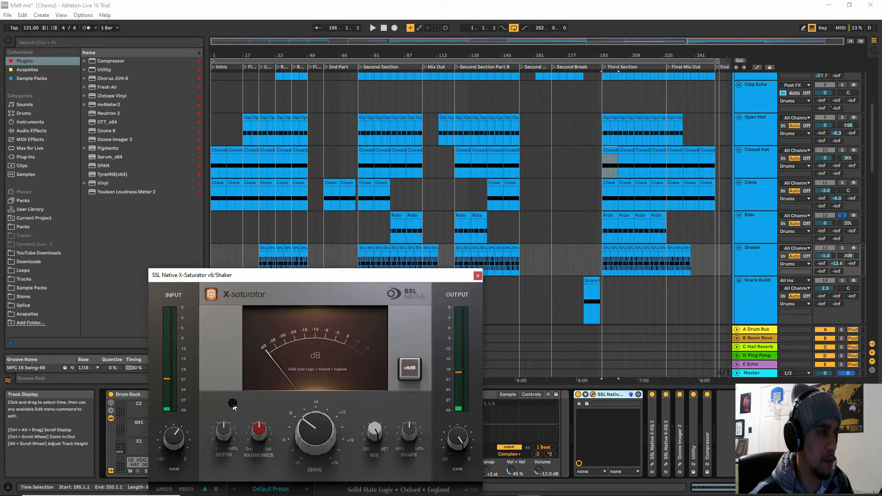
mouse_move(174, 430)
click(478, 275)
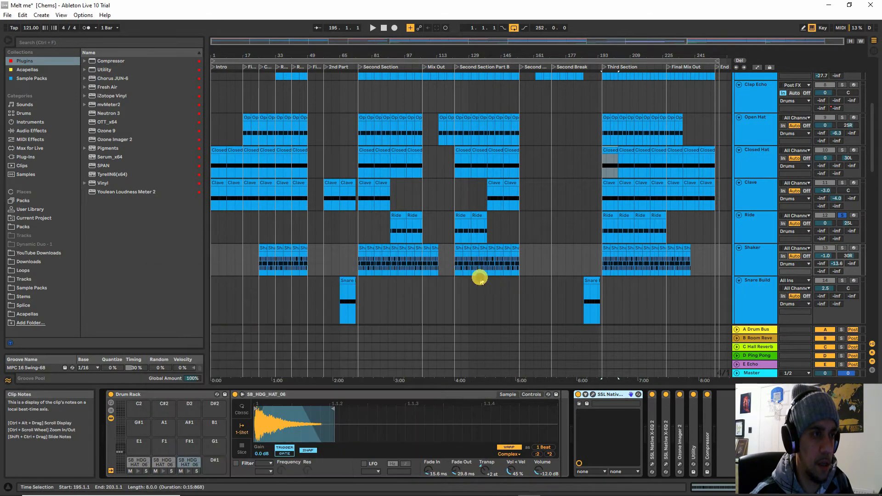
Unfold the Shaker track's first X-EQ 2, examine its low-cut filter settings, and close its window
click(653, 444)
click(653, 444)
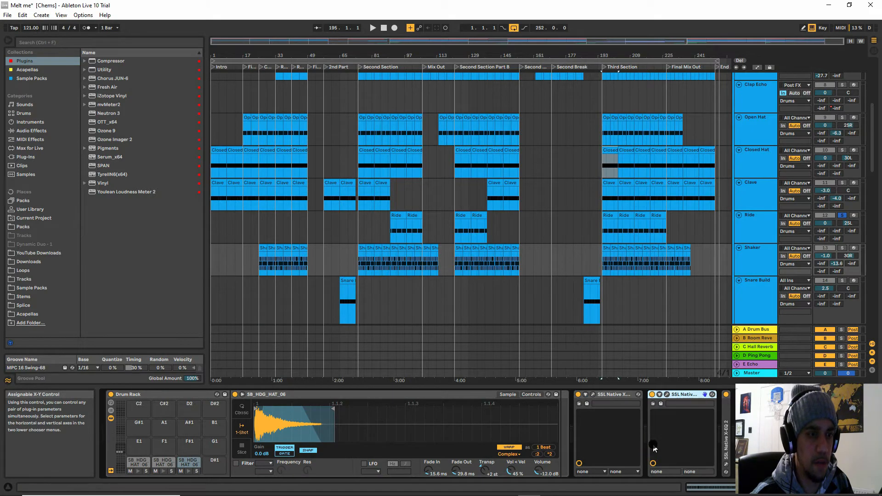
click(666, 395)
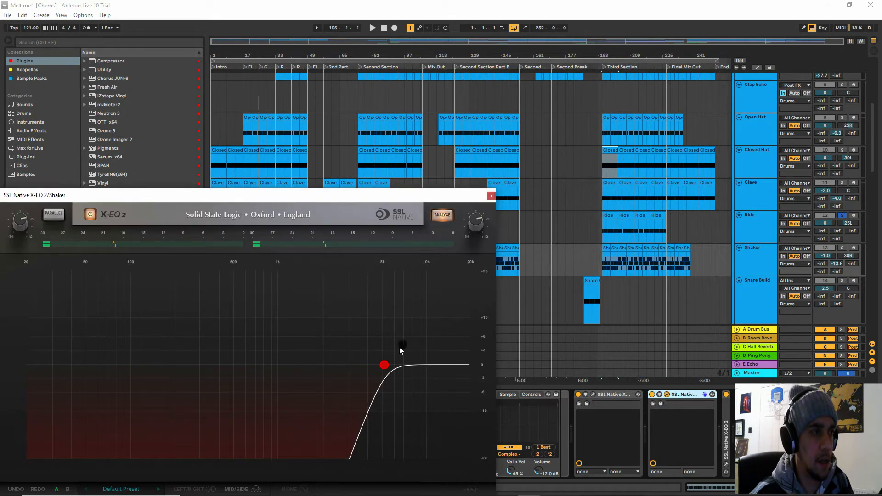
click(384, 365)
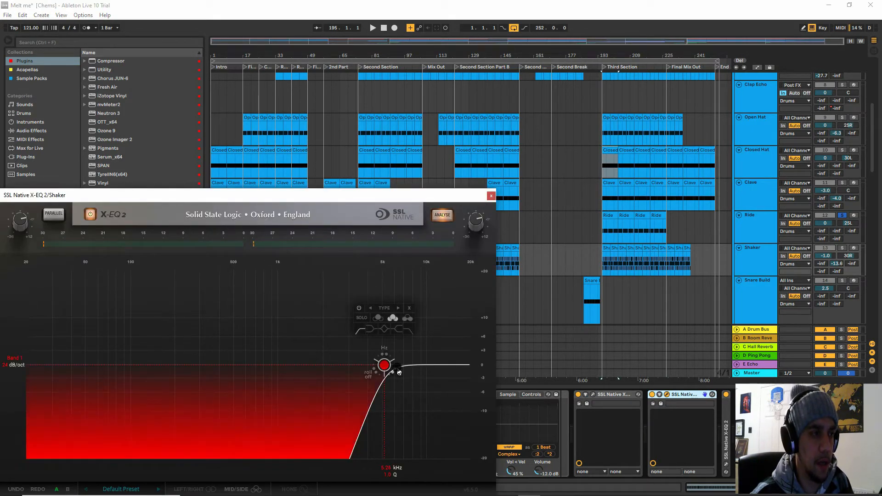
click(492, 197)
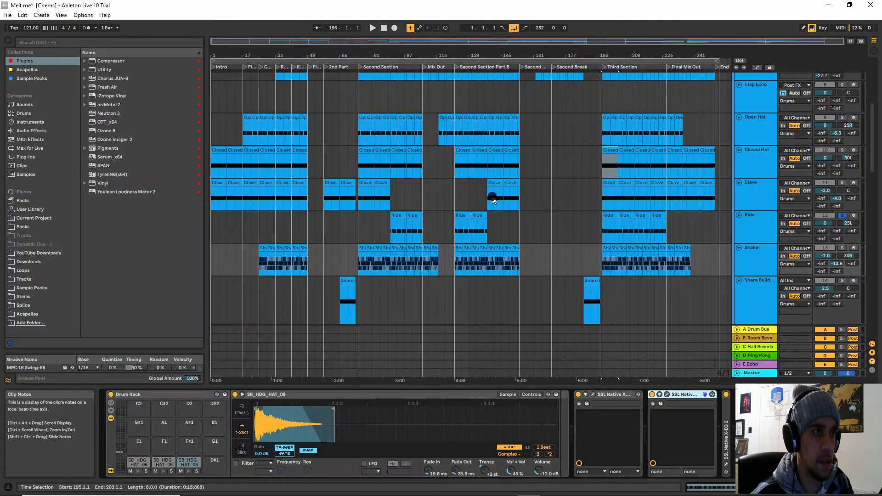
Unfold the Shaker track's second X-EQ 2, examine the boosted high-frequency band, and close its window
double_click(726, 428)
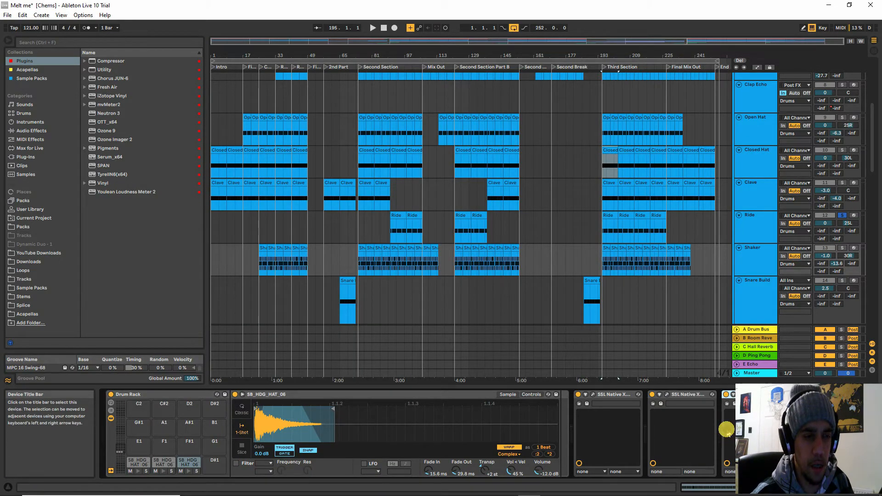
click(741, 394)
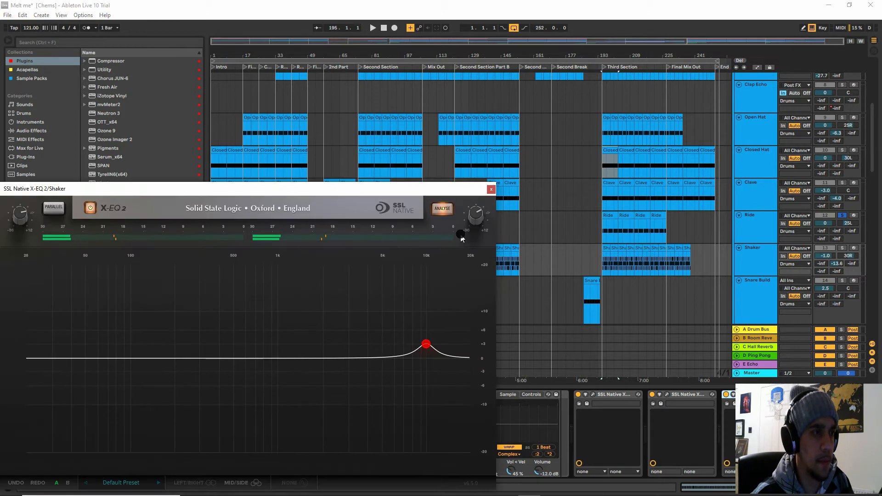
click(427, 345)
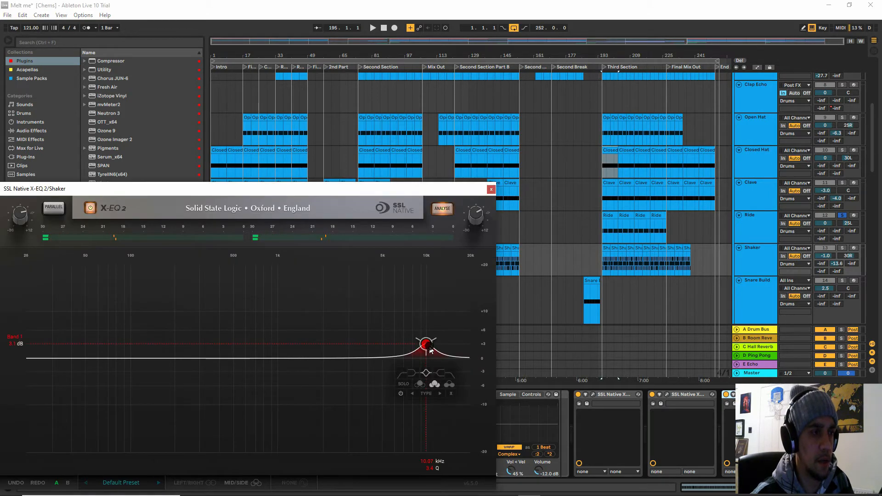
click(491, 189)
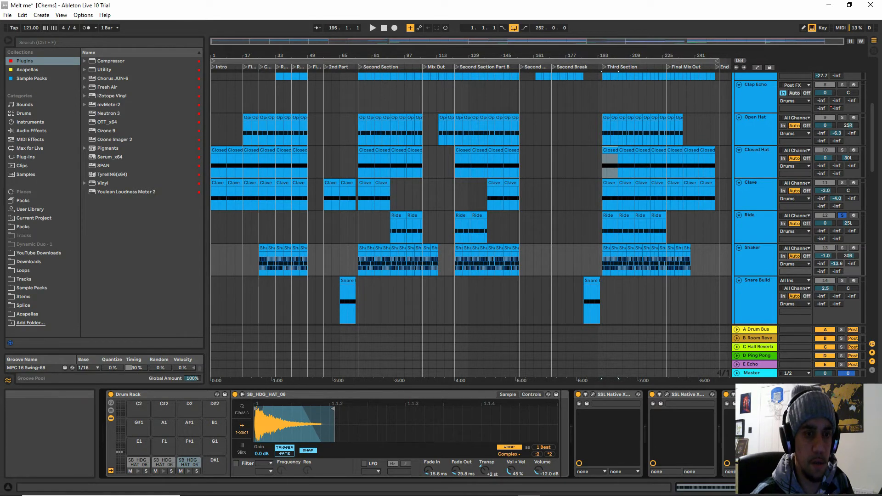
Look through the remaining devices in the Shaker track's chain, including the Ozone Imager 2
click(859, 486)
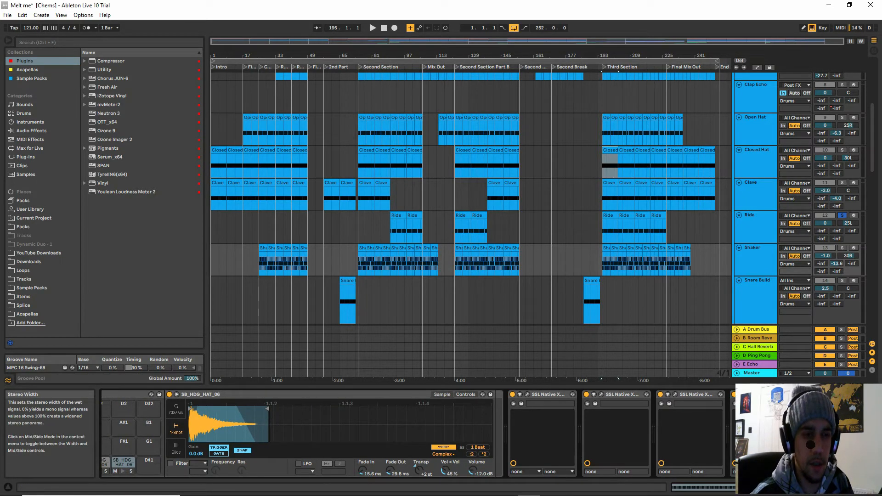
mouse_move(816, 494)
click(859, 487)
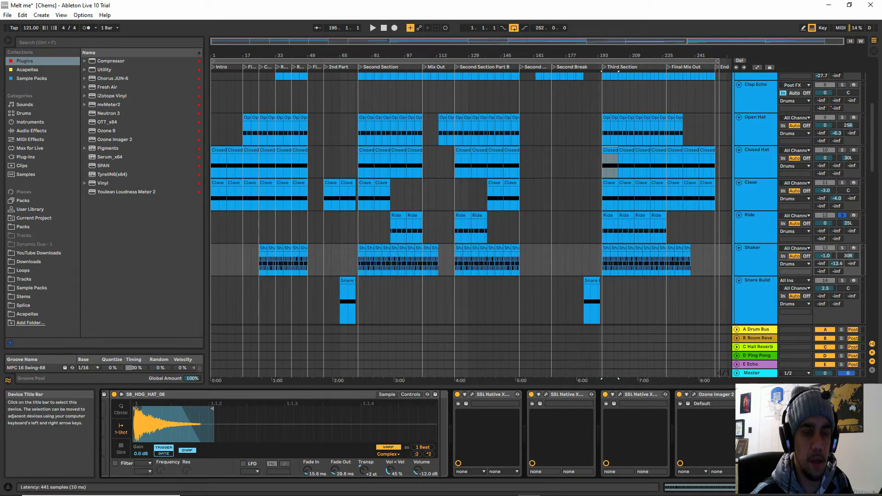
click(752, 259)
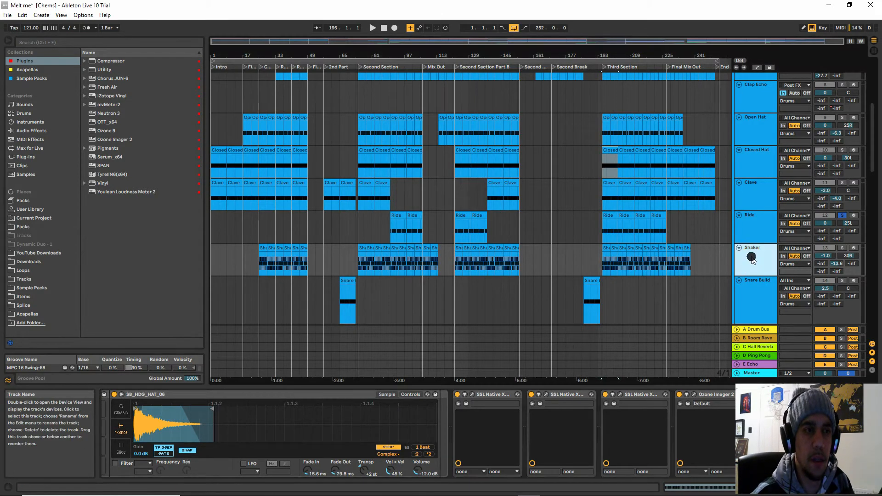
Solo the Snare Build track and play its clip before the Third Section
click(753, 288)
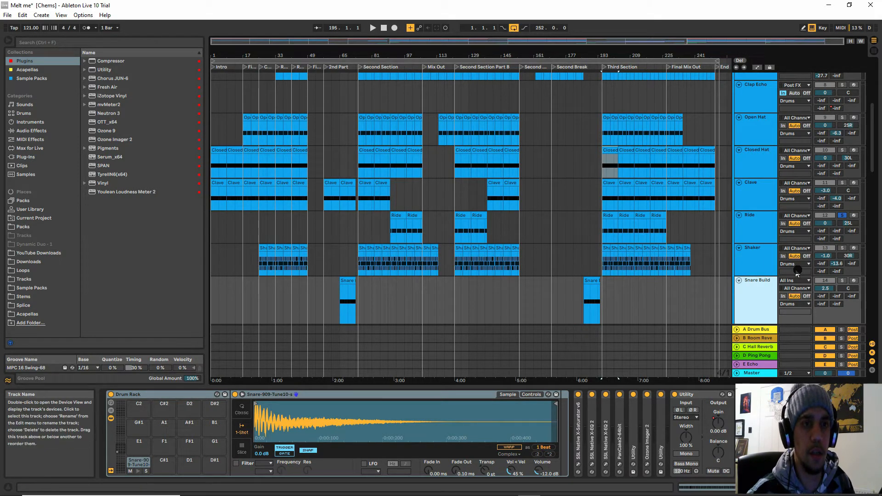
click(842, 281)
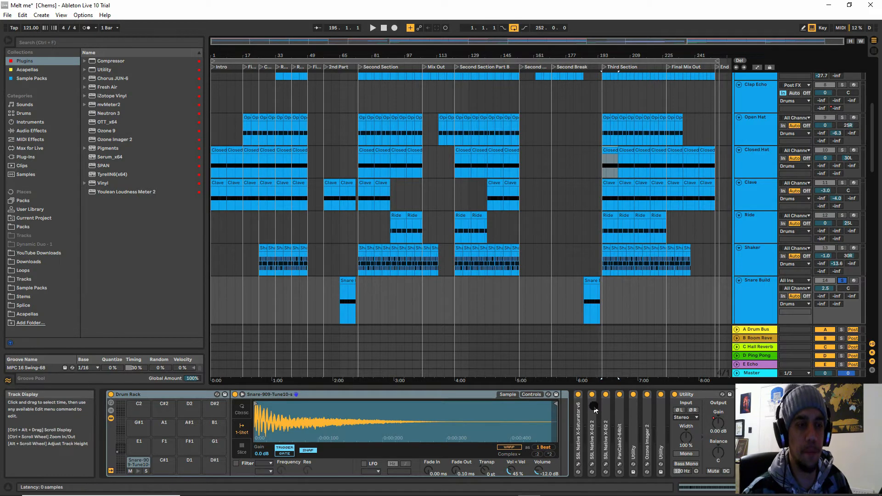
click(585, 280)
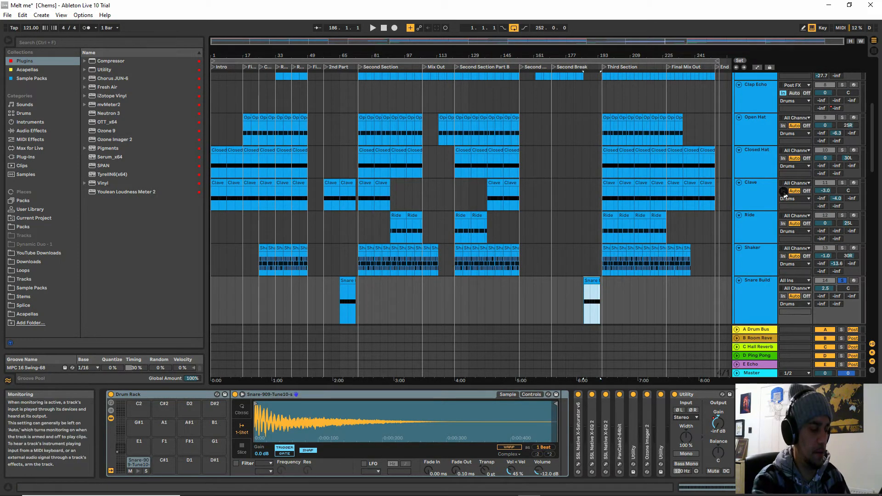
key(space)
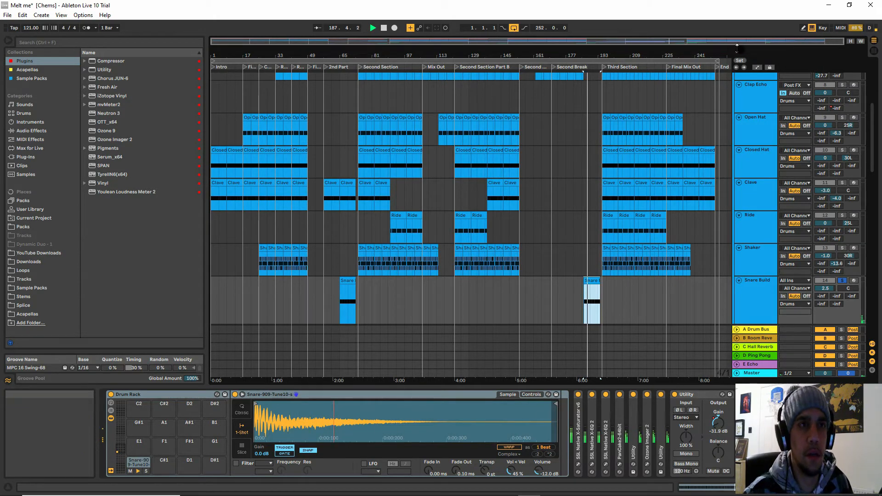
Show the automation lanes and display the Utility Gain envelope on the Snare Build track
click(757, 67)
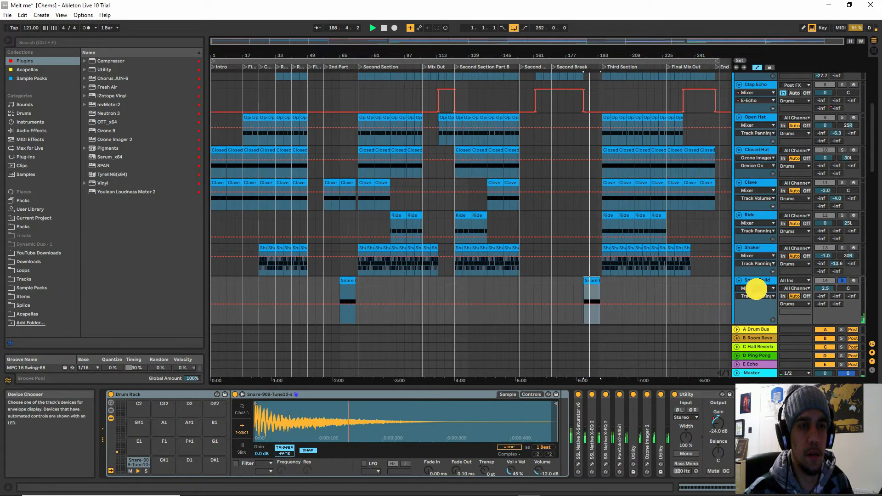
click(757, 288)
click(763, 337)
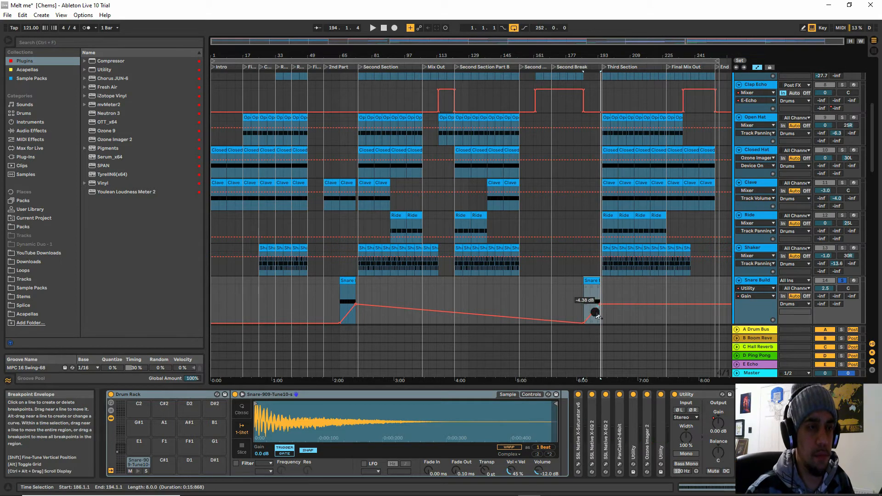
Examine the Snare Build track's PanCake2 panning curve, close its window, and briefly unfold the Ozone Imager 2
click(591, 436)
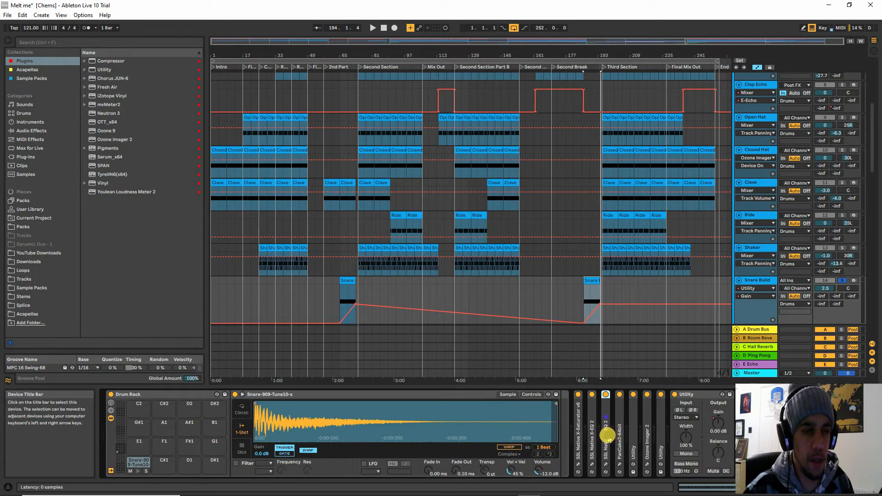
double_click(618, 435)
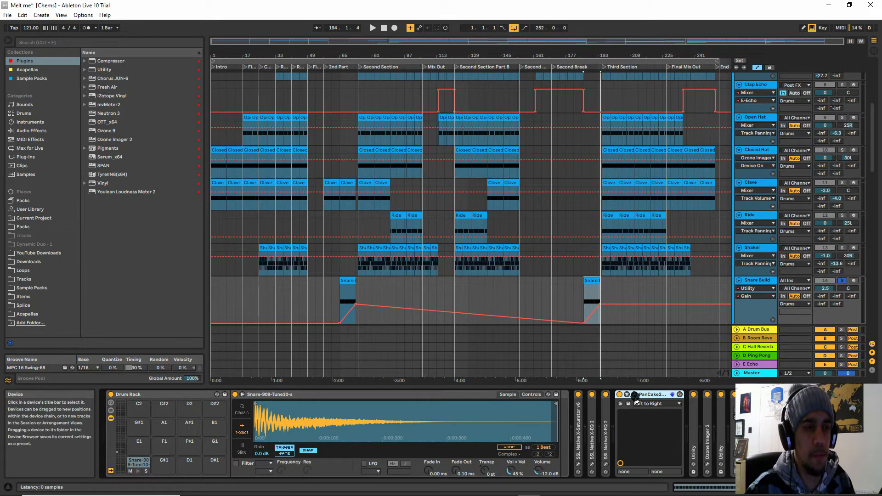
click(621, 403)
drag(110, 197, 201, 107)
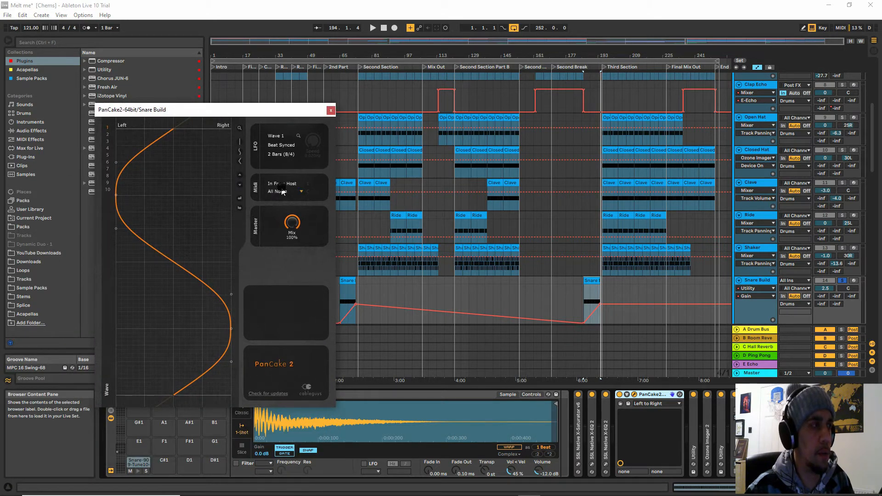
click(330, 110)
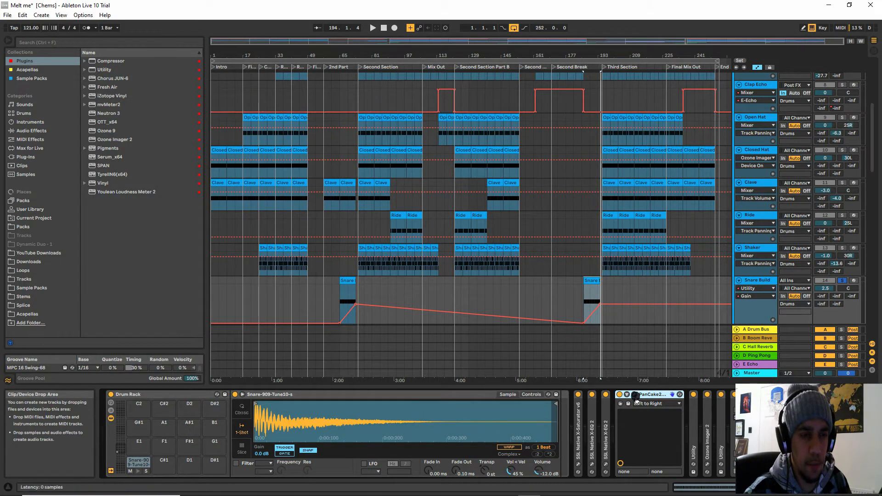
double_click(708, 441)
double_click(732, 394)
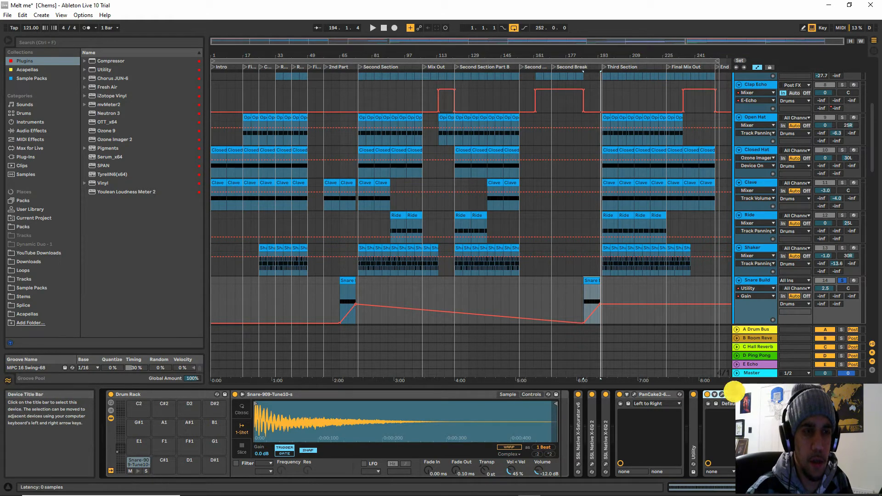
Show the Arp track's devices in the Harmonics group and select its Wash Out! automation ramp before the Third Section
scroll(730, 290, down, 5)
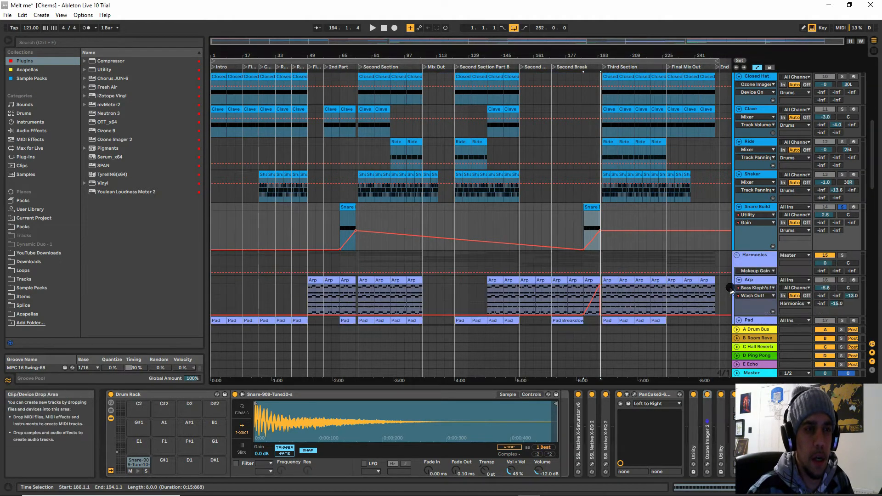
scroll(756, 256, down, 2)
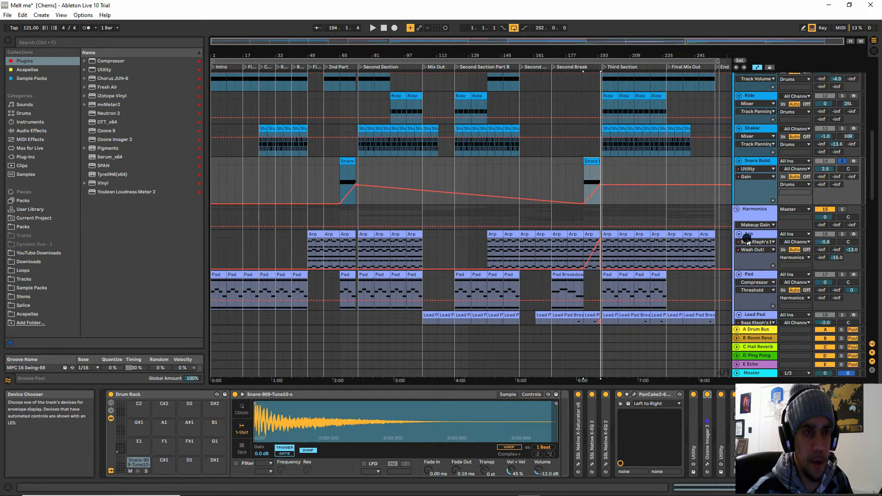
click(748, 235)
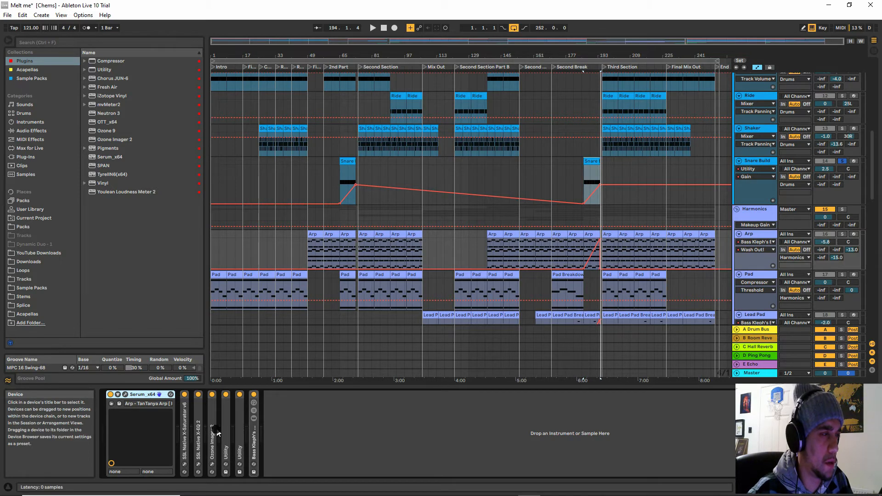
click(588, 236)
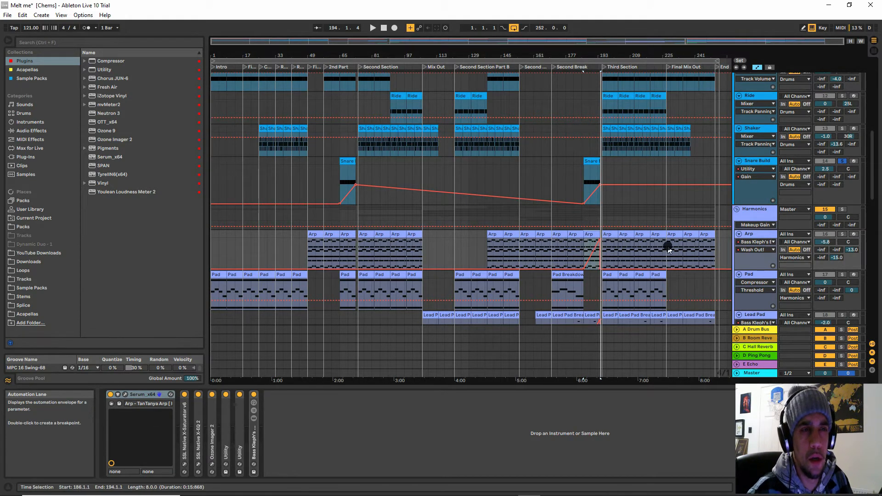
Show the devices of the Lead Pad and Lead tracks to compare their Wash Out! automation
scroll(735, 264, down, 2)
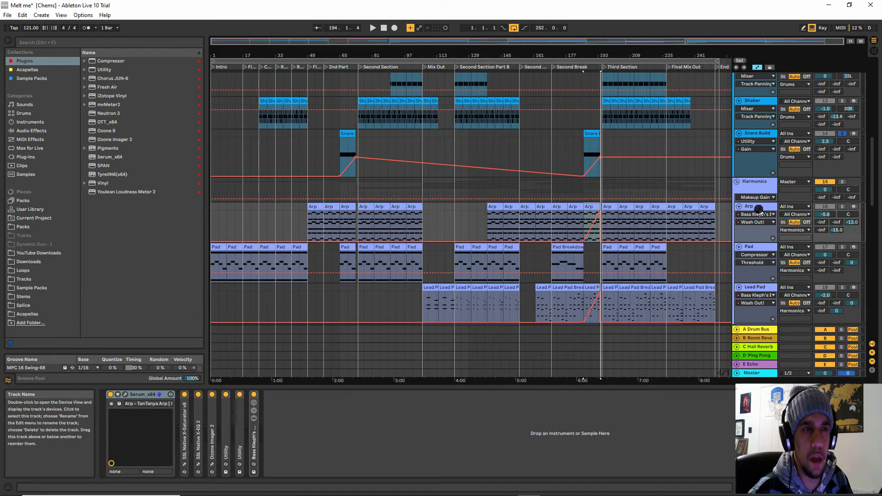
click(750, 287)
scroll(749, 312, down, 2)
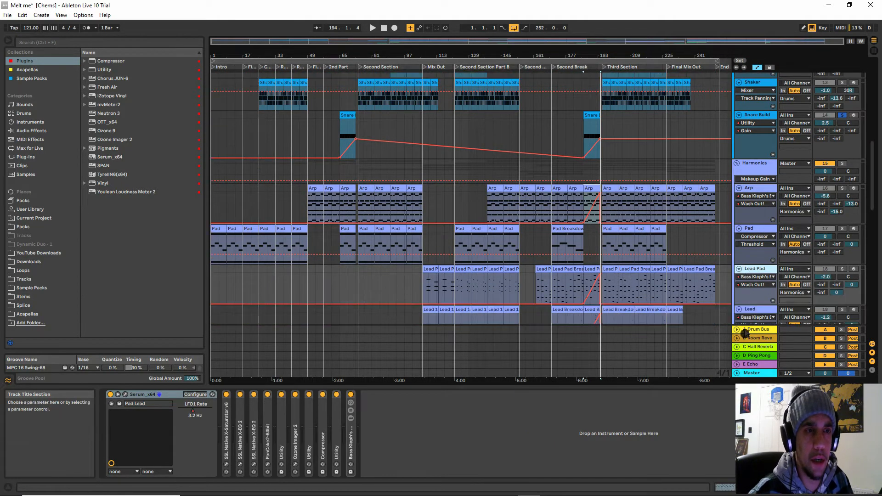
scroll(747, 332, down, 2)
click(761, 274)
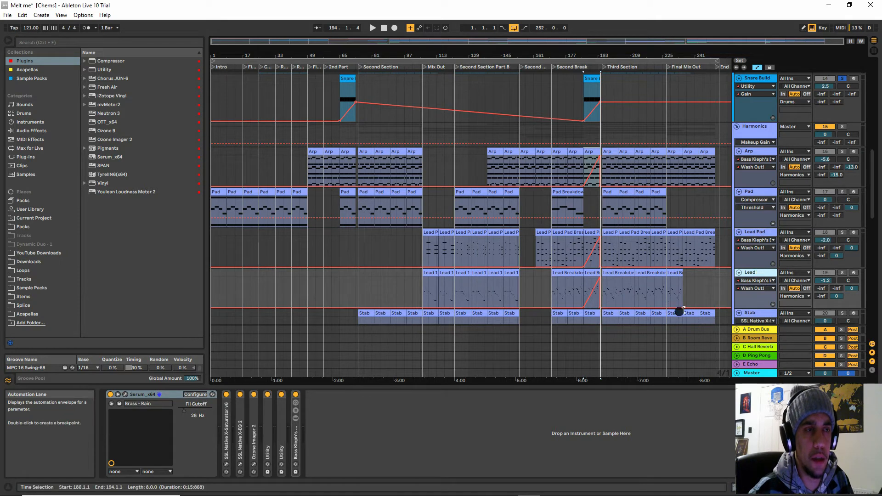
Focus the arrangement on the Second Break, solo the Arp track, and switch the solo to the Harmonics group
drag(592, 53, 593, 60)
click(843, 151)
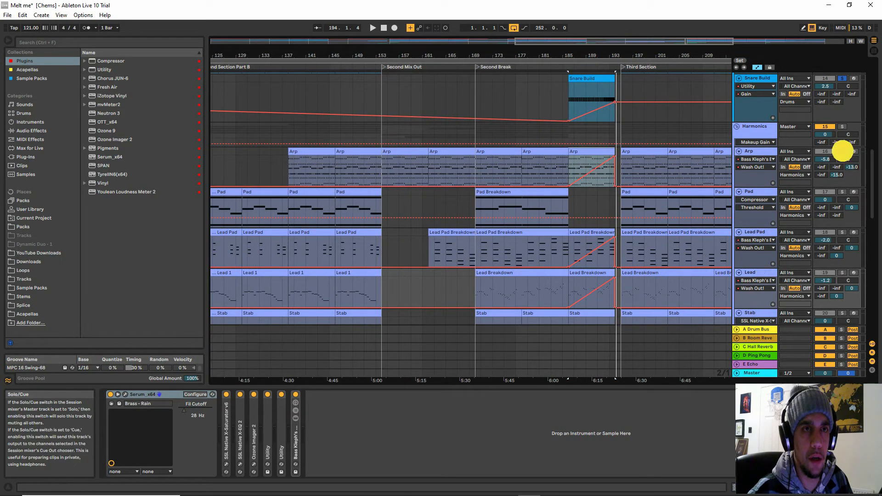
click(842, 126)
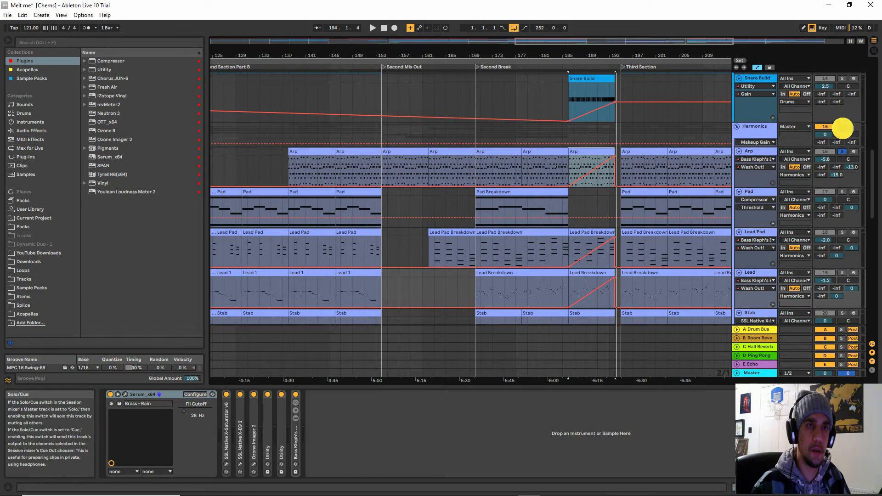
Unfold the Arp track's Easy Wash Out rack to examine its macros, and select the Lead Pad's matching Wash Out! ramp
click(585, 160)
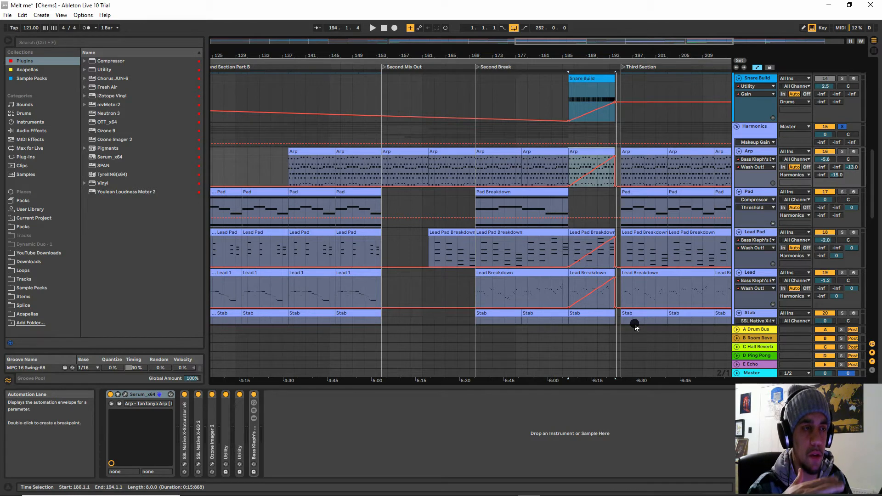
double_click(253, 444)
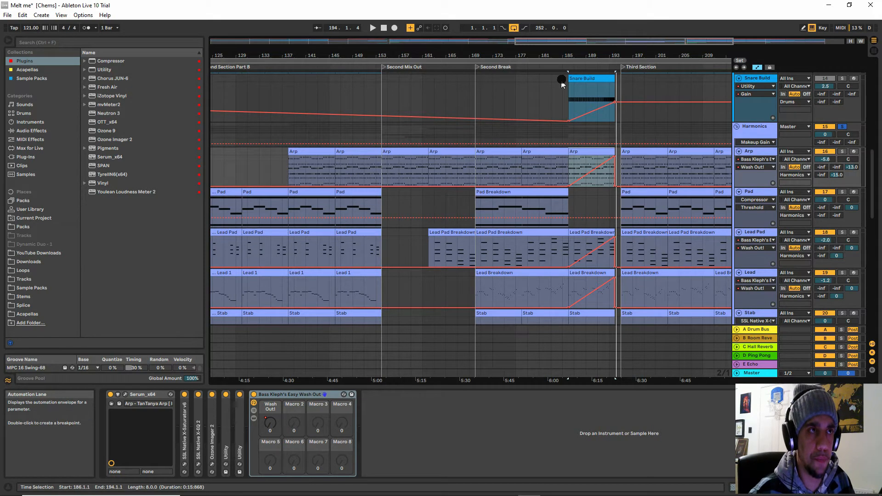
drag(562, 50, 561, 53)
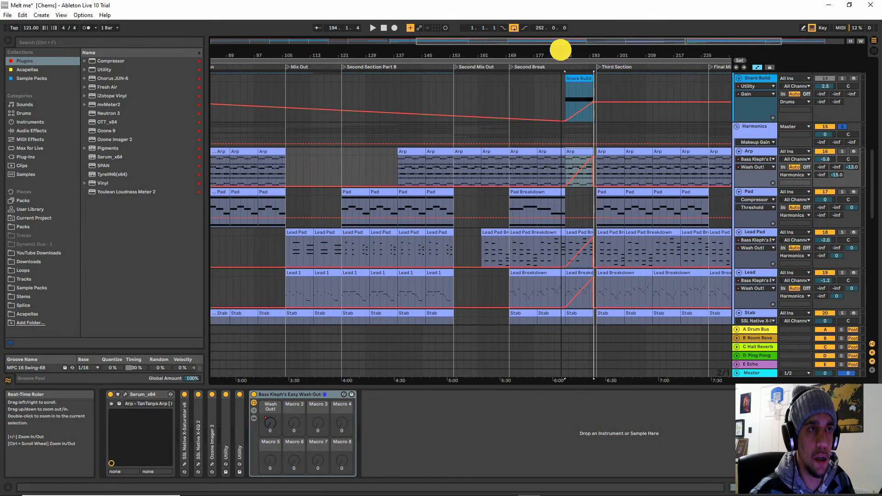
click(574, 234)
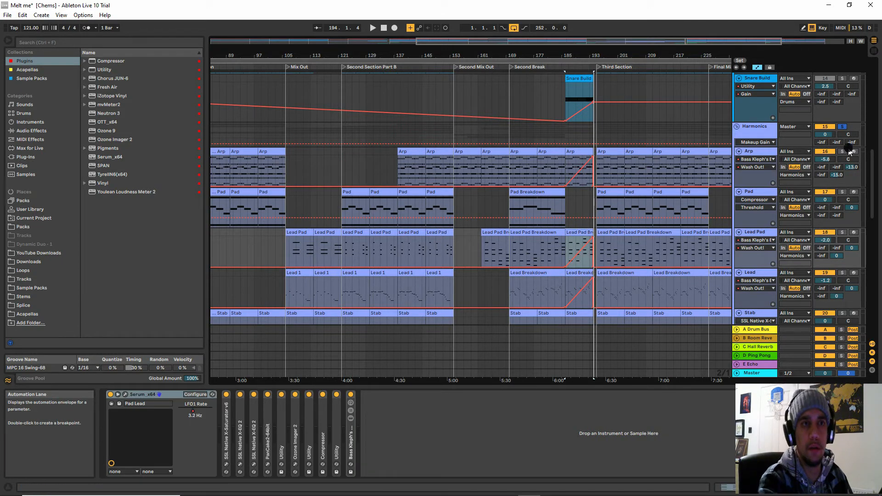
Play the soloed Harmonics group through the Wash Out! build into the Third Section, and stop playback
key(space)
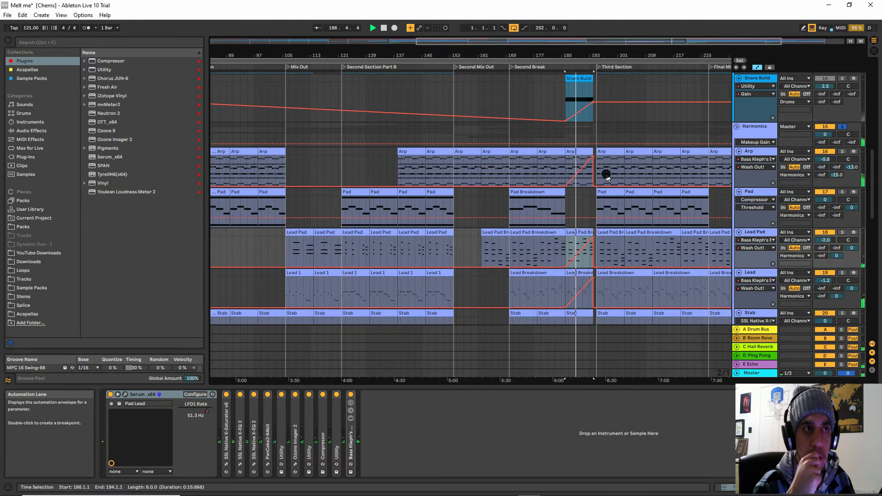
click(384, 29)
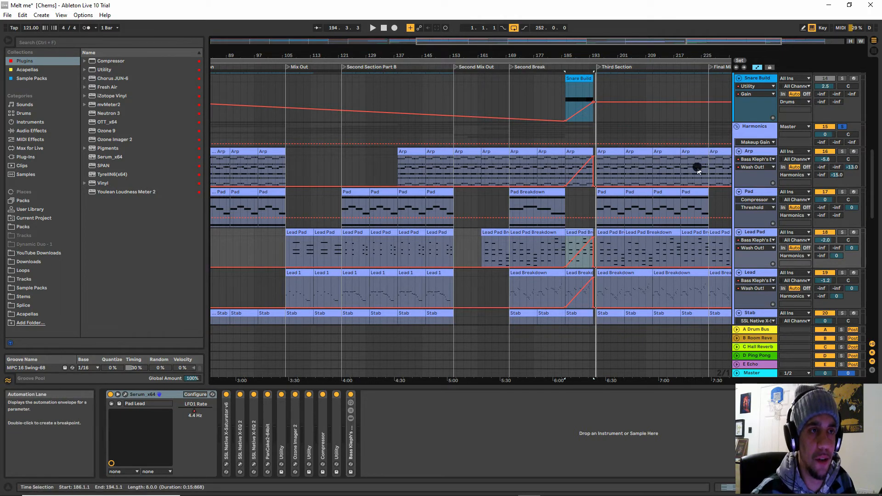
Show the Pad track's devices and unfold its PanCake2 plug-in
scroll(699, 163, down, 3)
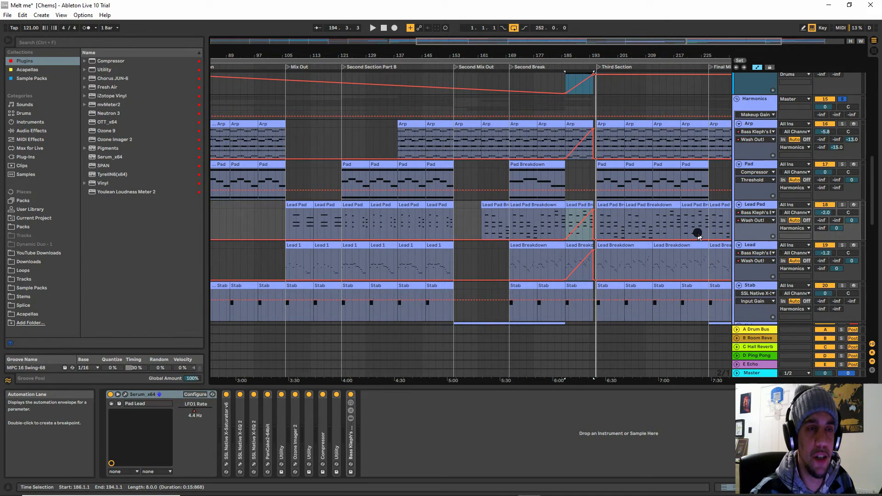
scroll(703, 232, down, 2)
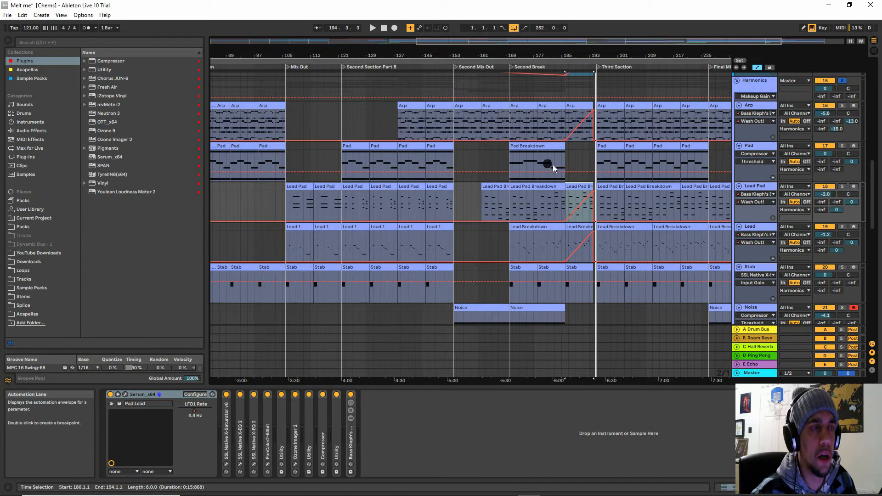
click(760, 142)
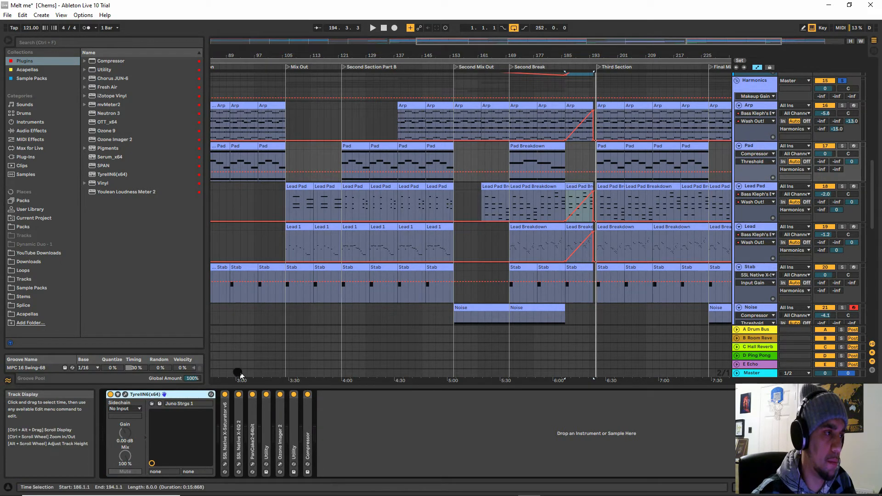
double_click(255, 439)
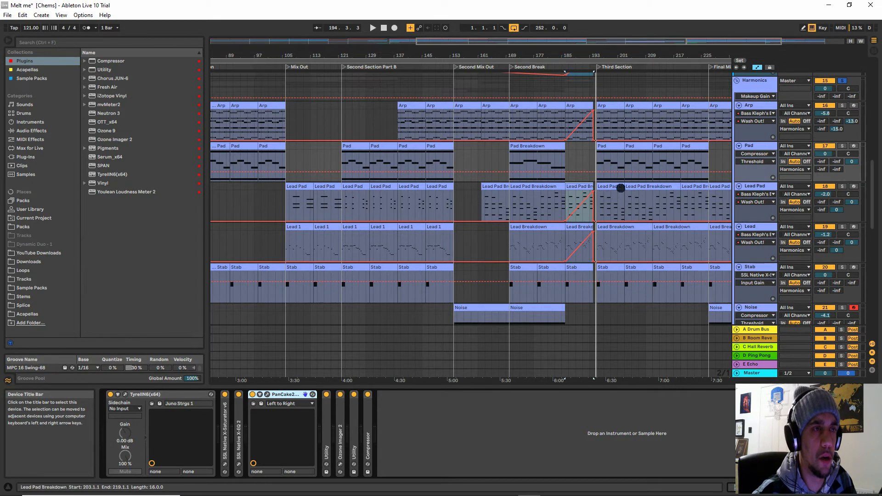
Select the Pad and Lead Pad breakdown clips in the Second Break and their earlier regular clips to compare the patterns
drag(569, 159, 512, 158)
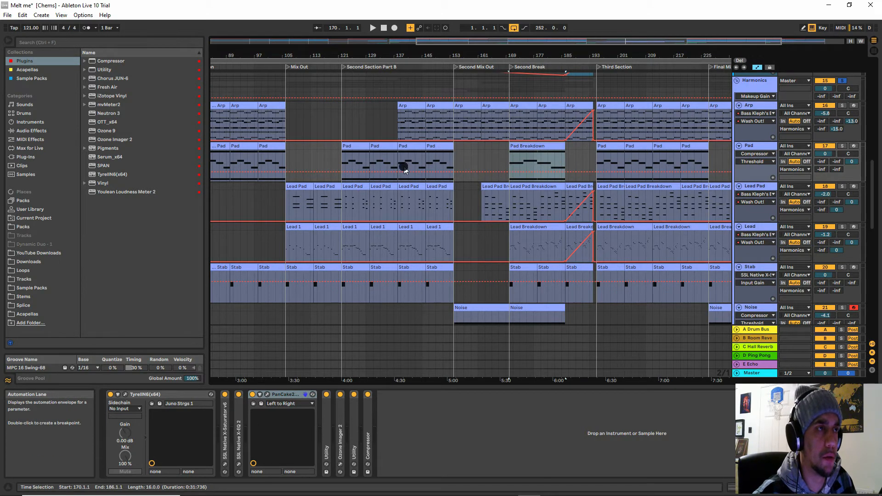
click(407, 144)
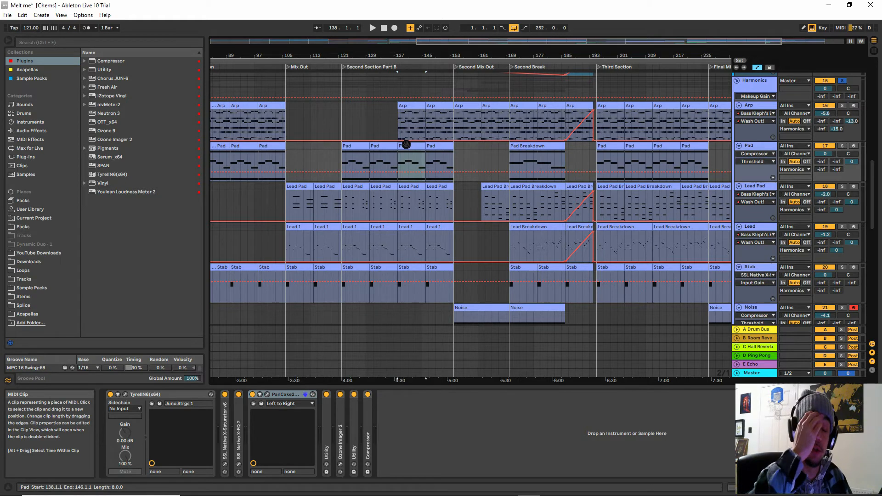
click(524, 193)
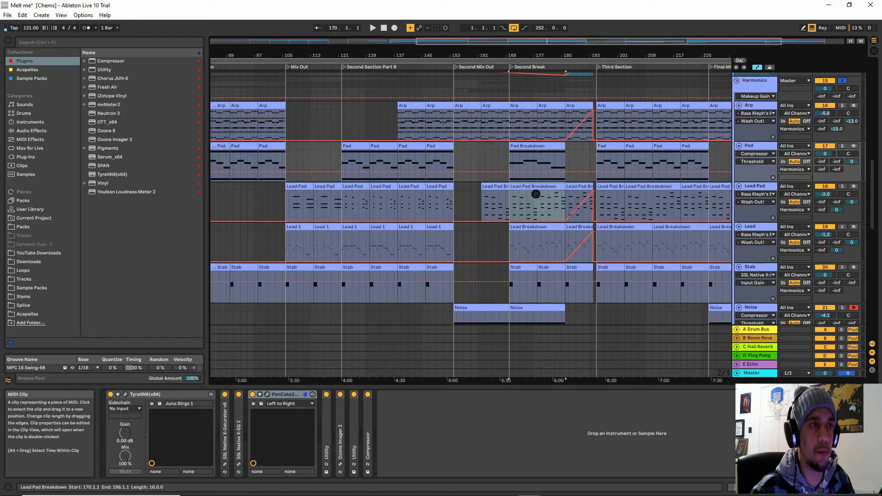
click(303, 197)
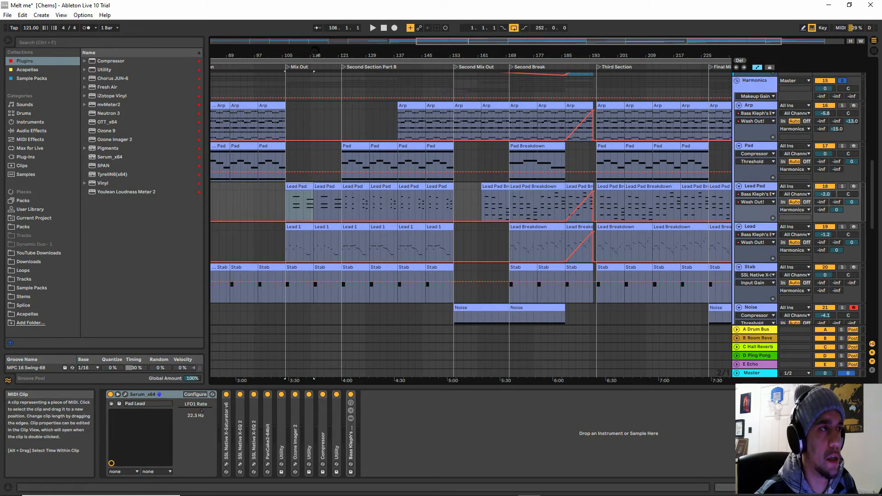
Select the first Lead Pad Breakdown clip, starting at bar 162 in the Second Mix Out
drag(314, 51, 316, 50)
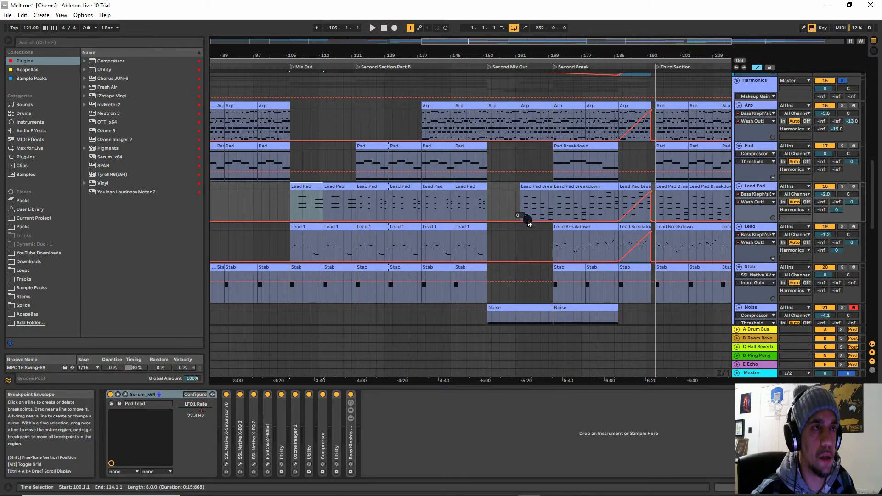
click(526, 192)
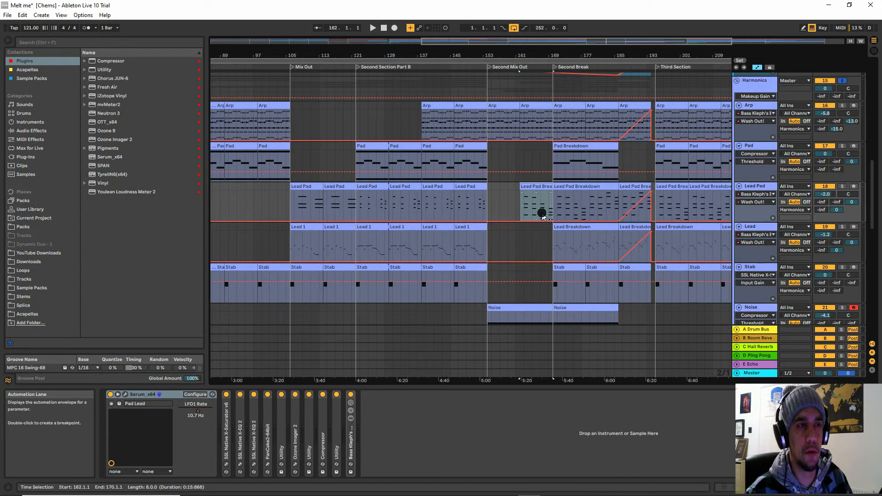
click(533, 187)
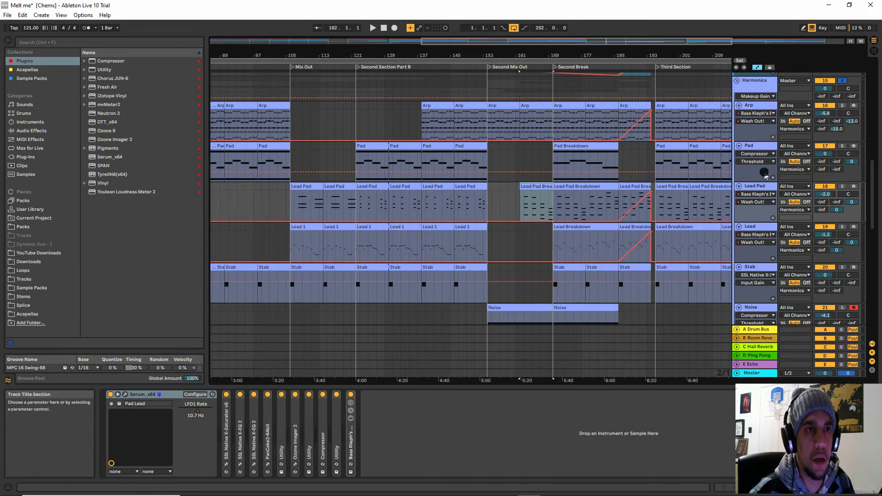
Display the Lead Pad's Serum LFO1 Rate automation and examine it around the first Lead Pad Breakdown clip
click(758, 194)
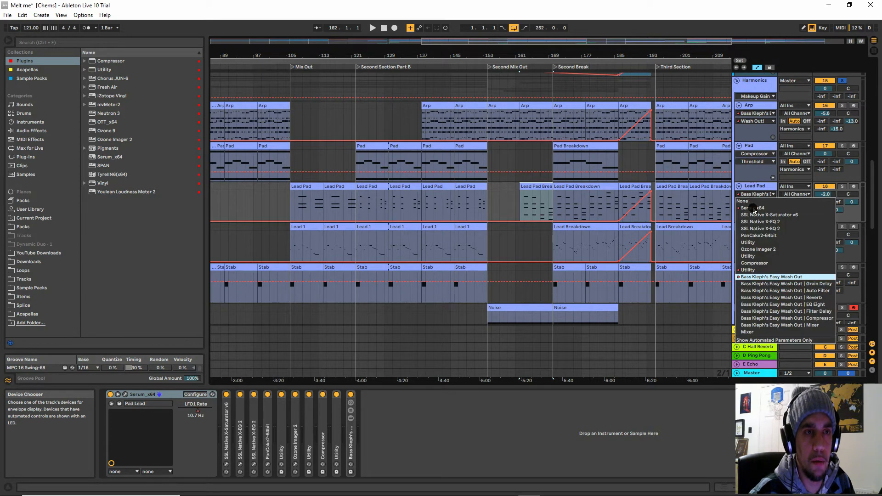
click(758, 211)
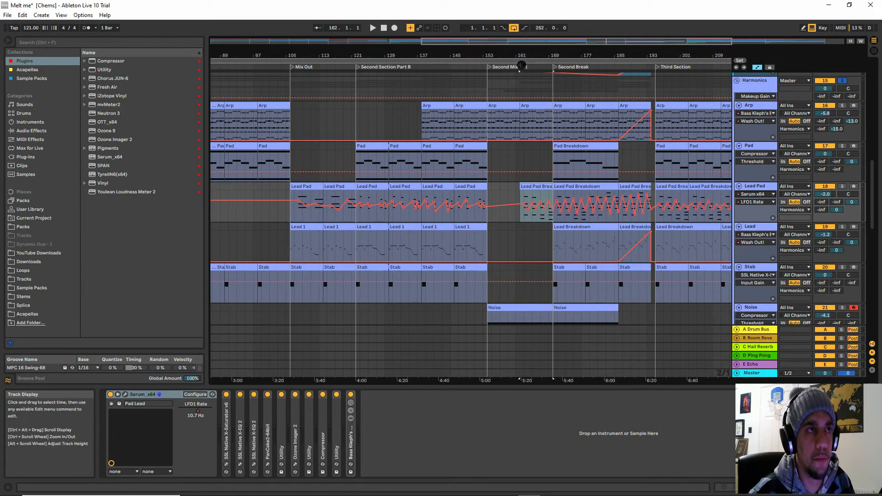
drag(526, 51, 526, 53)
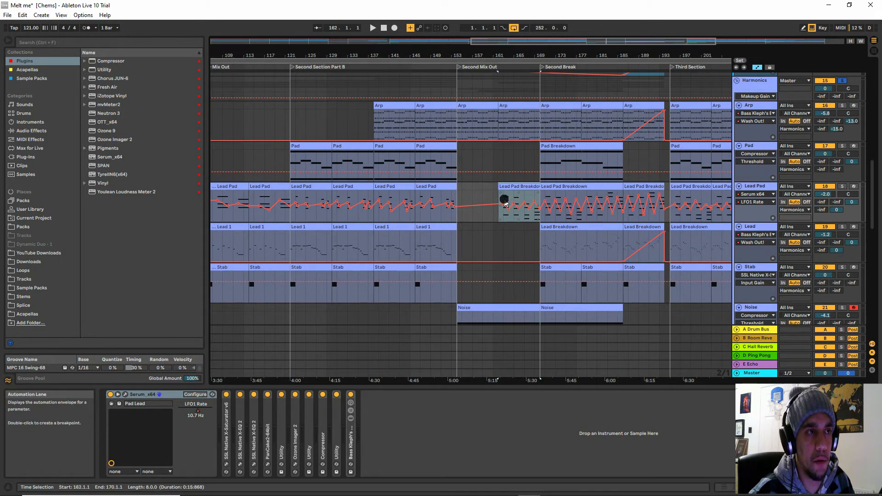
click(506, 187)
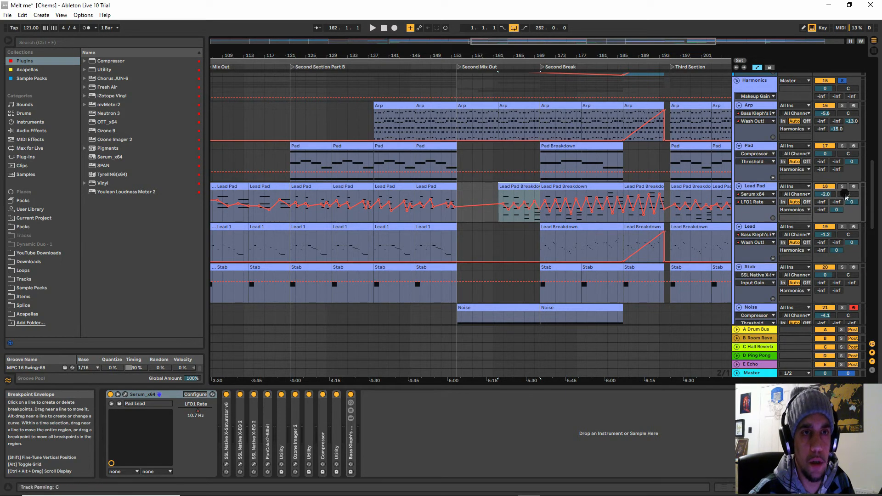
Solo the Lead Pad track and play its breakdown from bar 162 and again from bar 181
click(843, 187)
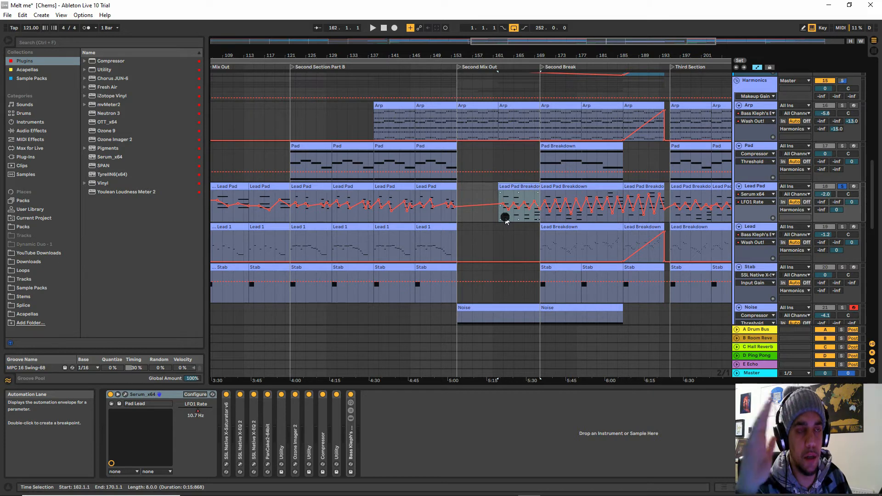
key(space)
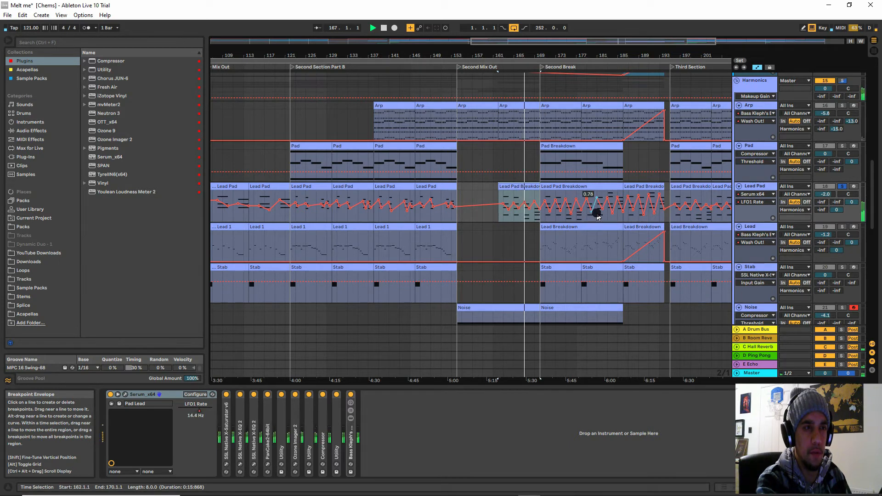
click(597, 216)
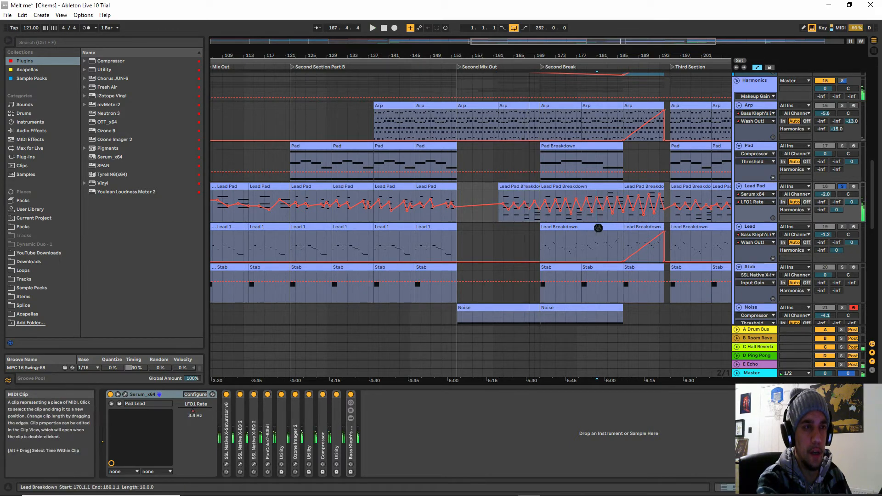
key(space)
key(space)
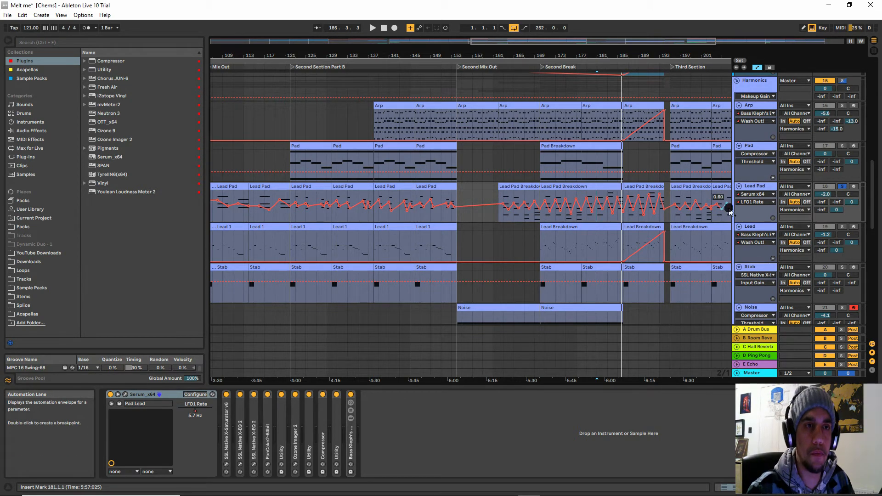
Display the automated Utility's Gain envelope on the Lead Pad track and examine it across the breakdown clips
click(754, 194)
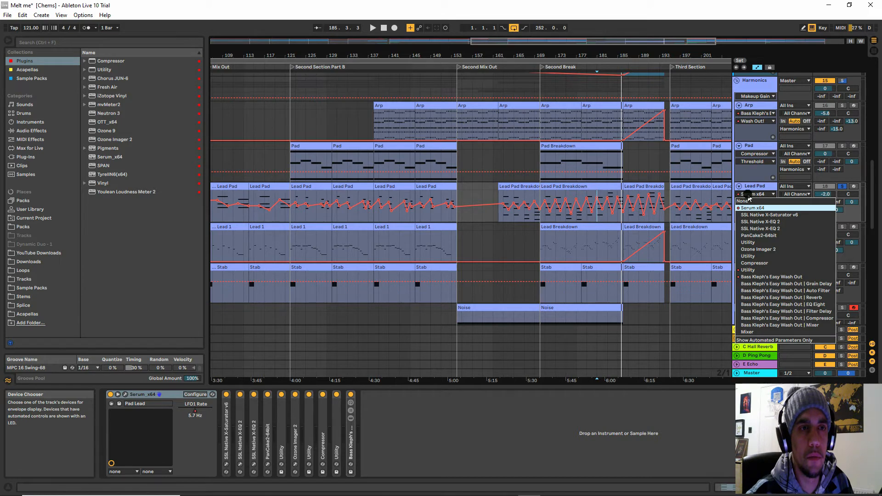
click(752, 270)
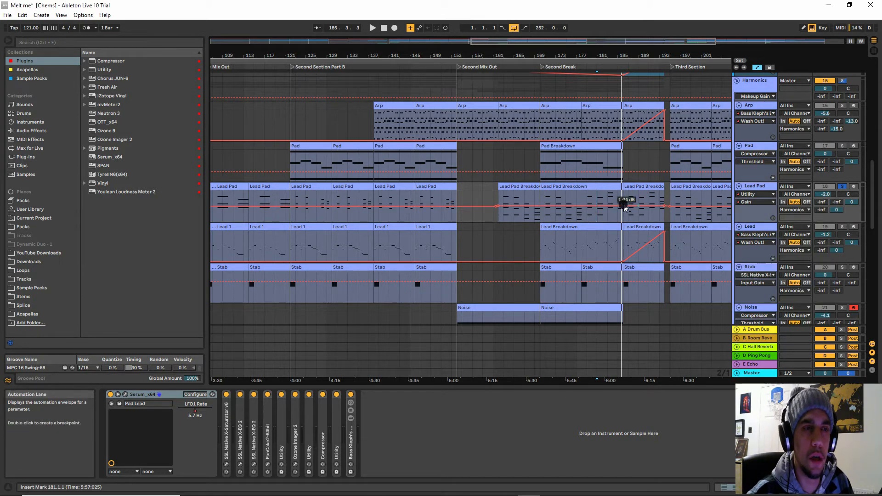
drag(501, 210, 553, 212)
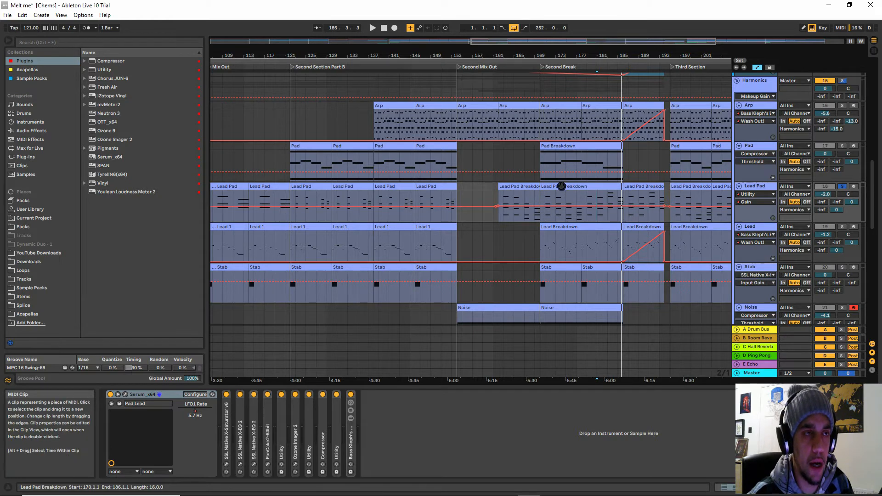
Select the Lead Breakdown clip in the Second Break and look over the Harmonics tracks' automation around it
click(557, 227)
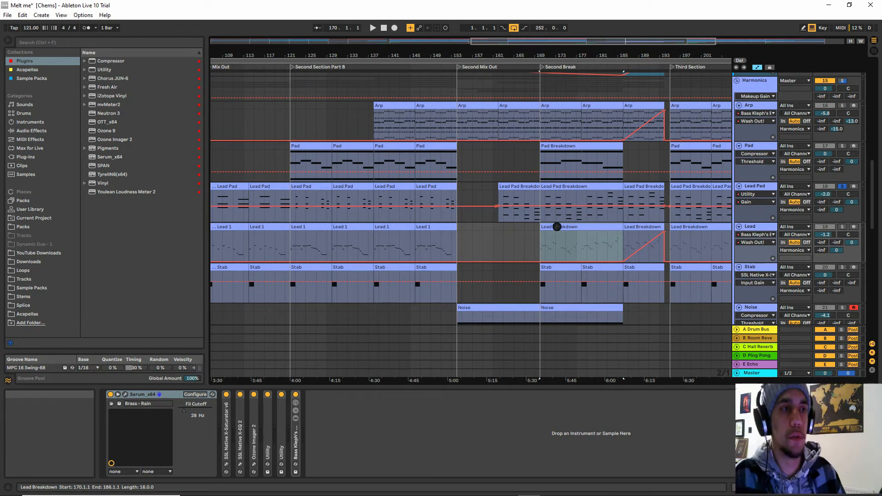
scroll(552, 114, up, 2)
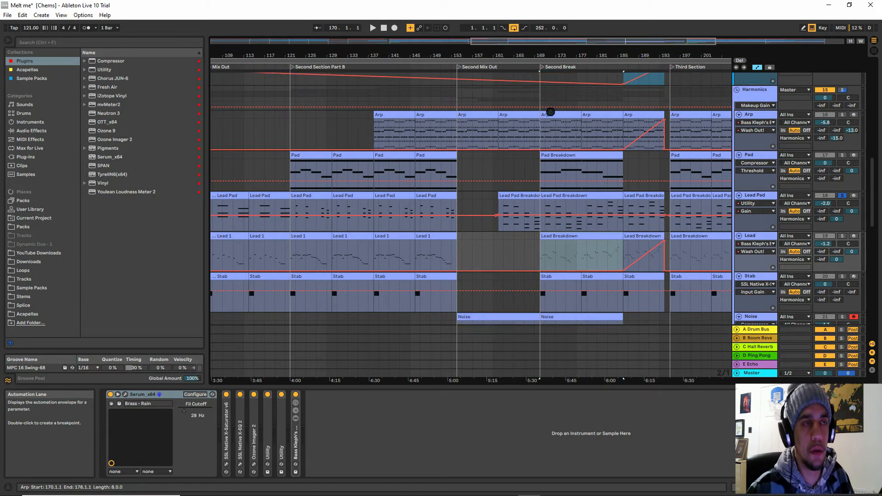
scroll(574, 161, down, 2)
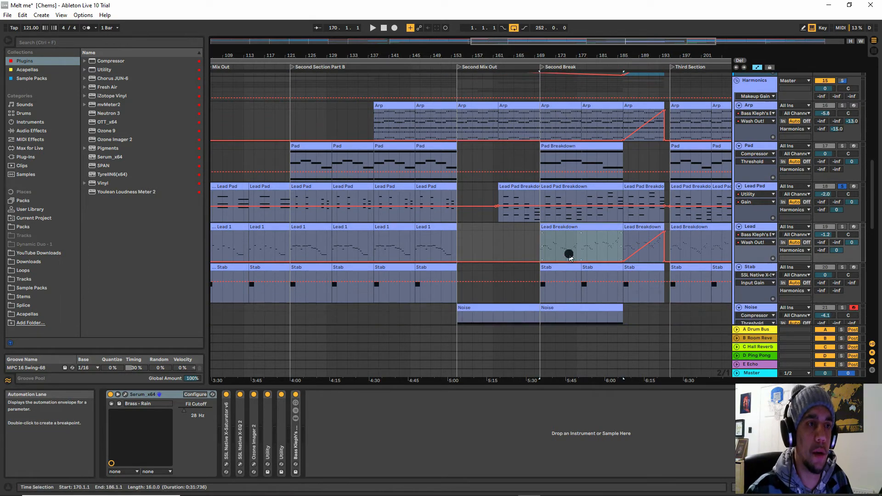
scroll(582, 289, down, 2)
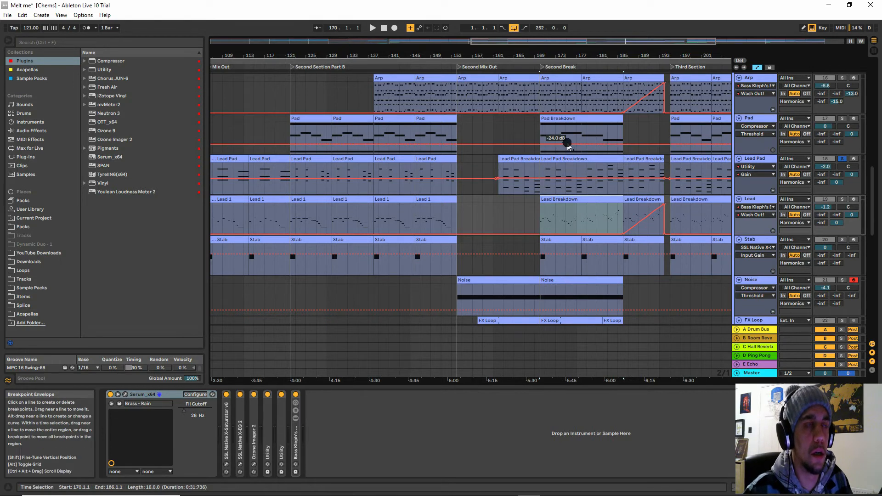
scroll(588, 157, up, 5)
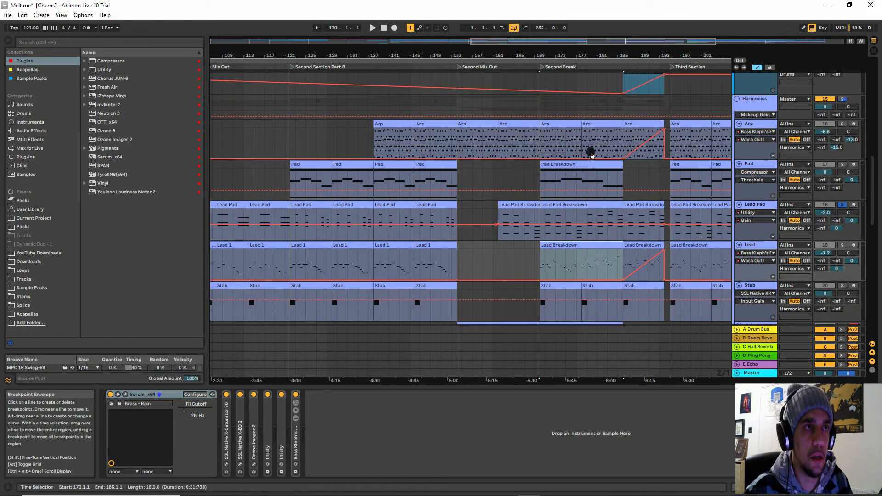
scroll(589, 159, down, 6)
scroll(589, 160, down, 3)
scroll(589, 160, up, 10)
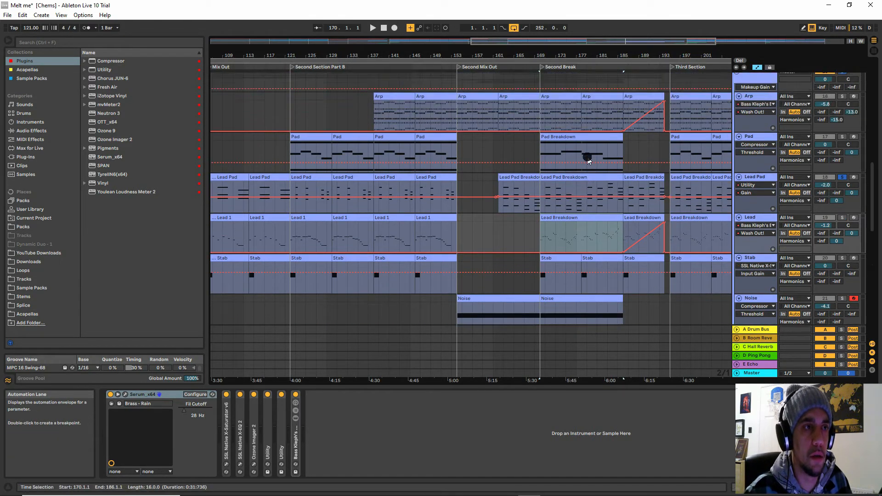
Display the automated Utility's Gain envelope on the Arp track and on the Lead track
click(570, 134)
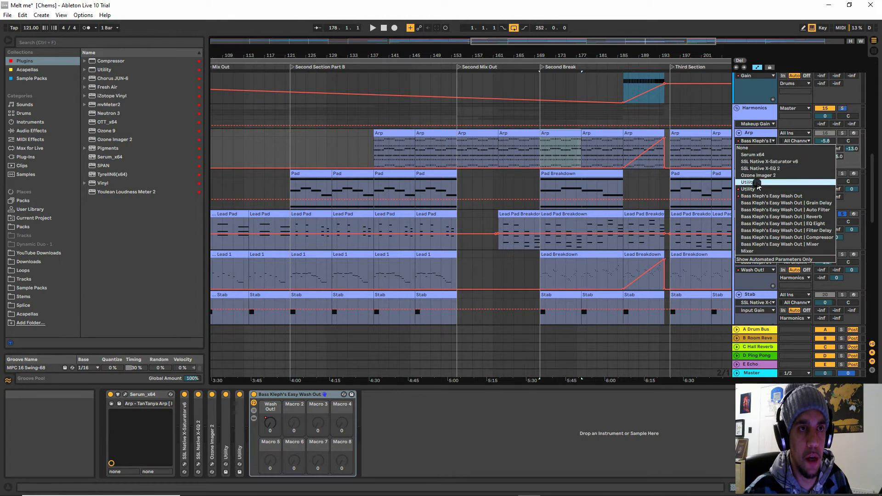
click(749, 188)
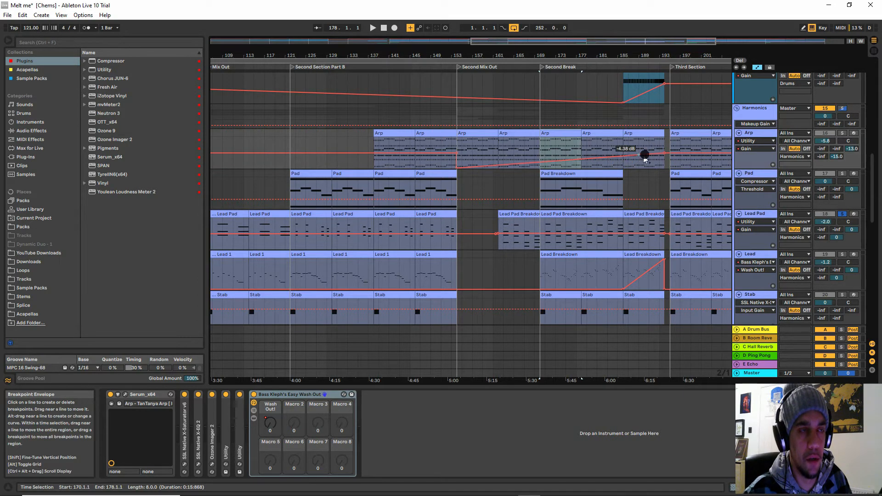
scroll(550, 246, down, 5)
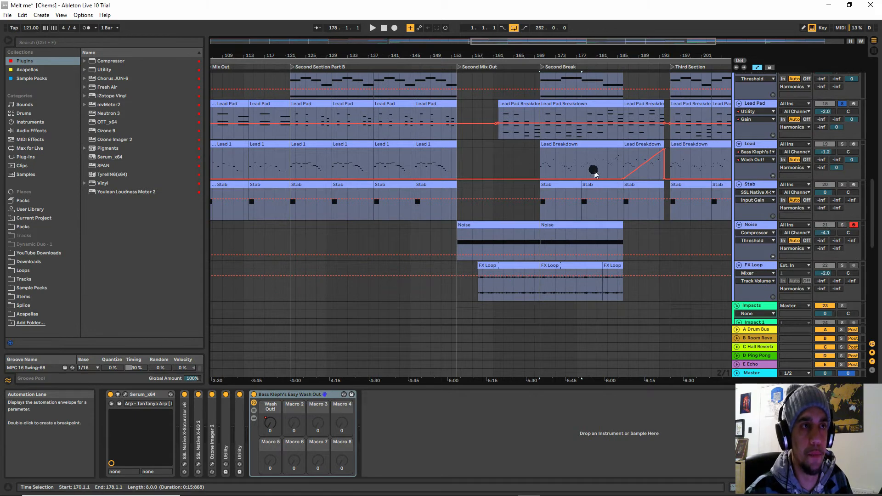
click(755, 152)
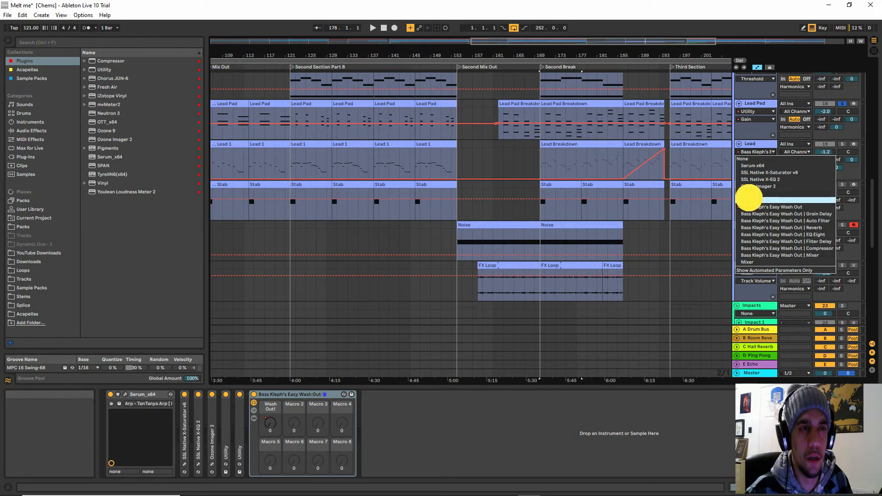
click(748, 198)
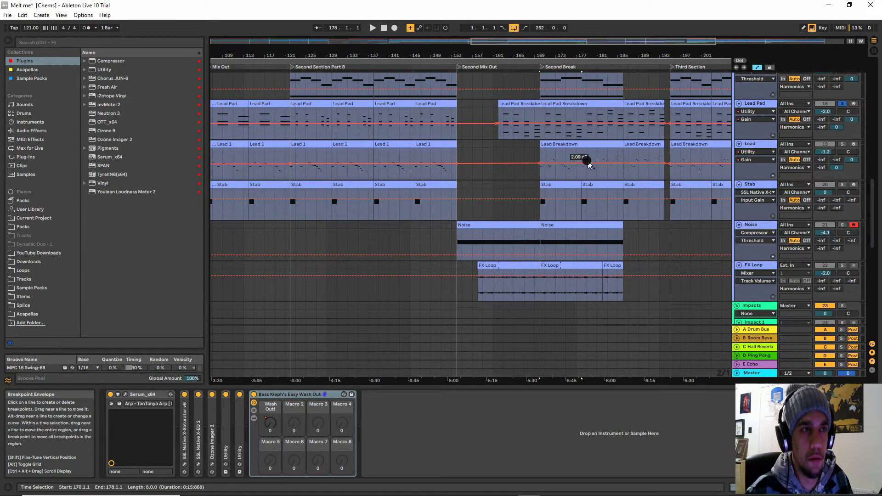
Select the first Noise clip in the Second Mix Out, with more of the surrounding arrangement in view
drag(588, 163, 562, 170)
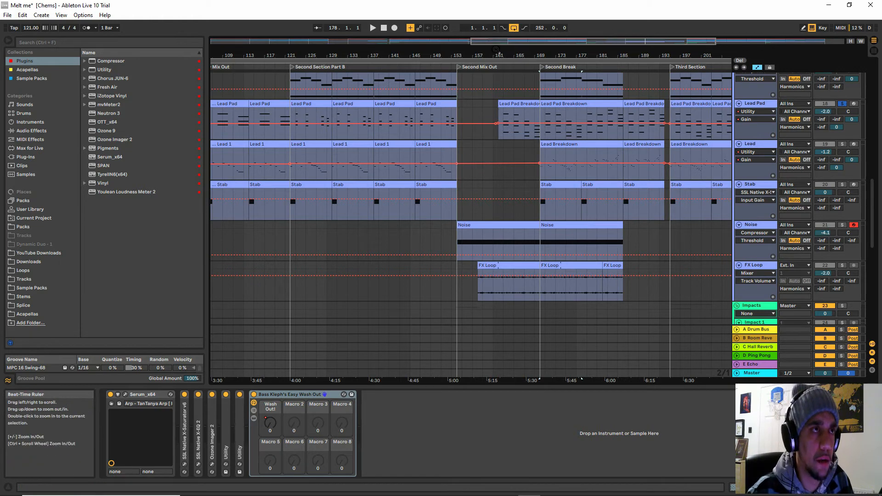
drag(494, 44, 512, 166)
click(502, 228)
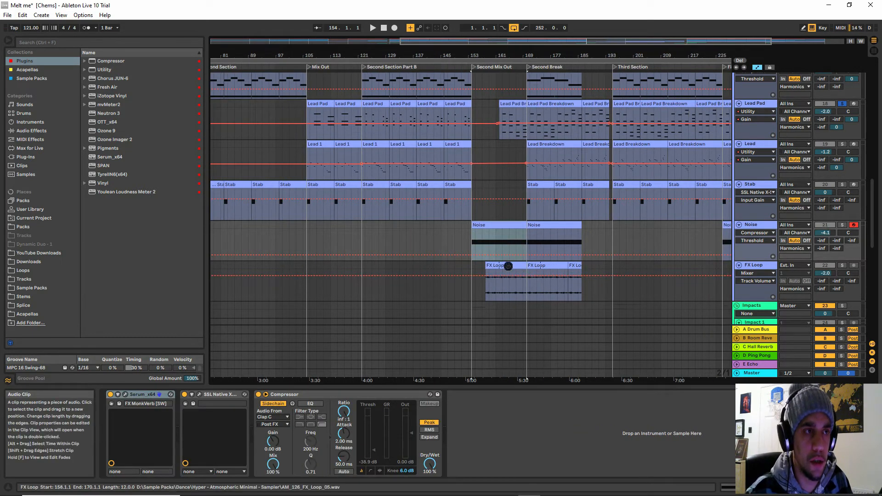
Unsolo the Lead Pad track and play the full mix from the Stab clip at bar 146 into the Second Mix Out
click(461, 186)
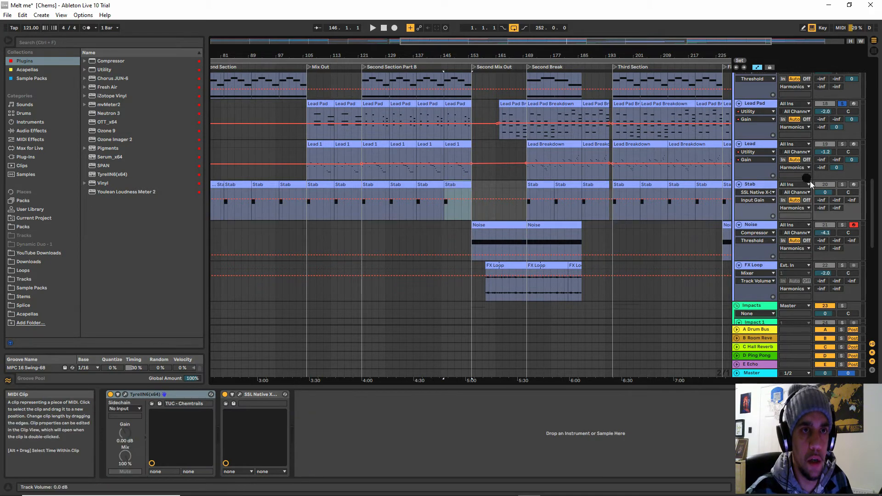
scroll(833, 109, up, 2)
scroll(832, 109, up, 1)
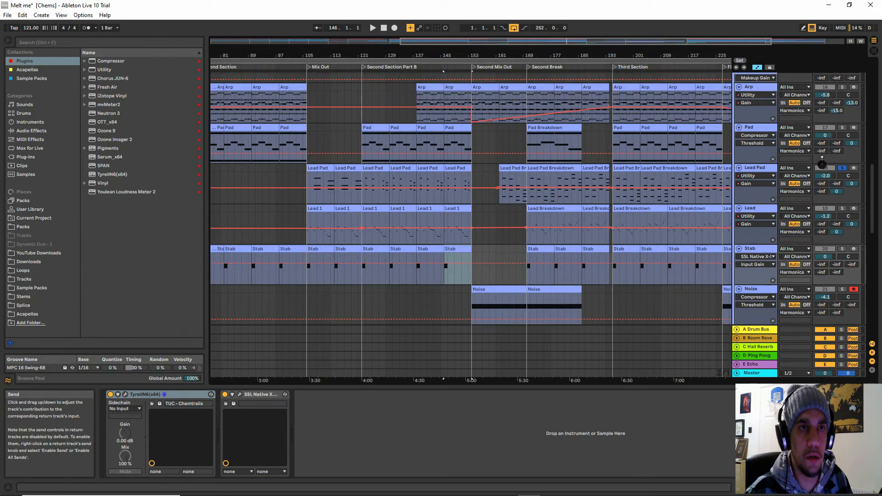
click(842, 168)
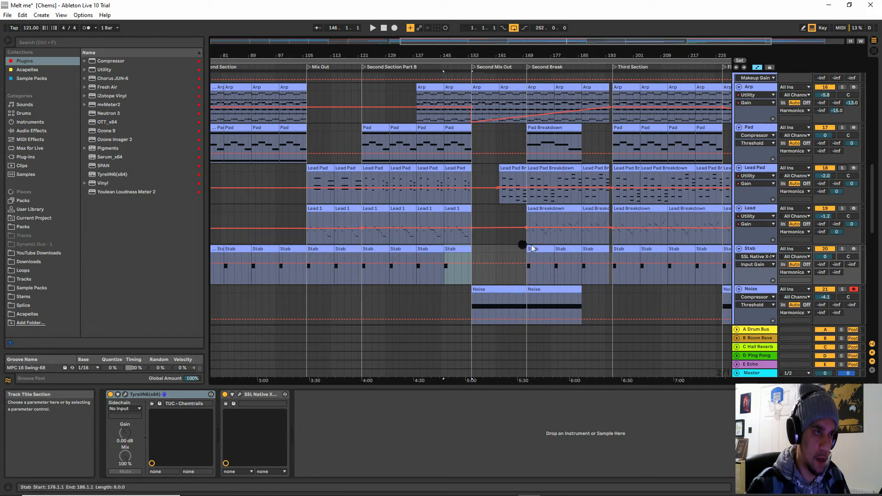
key(space)
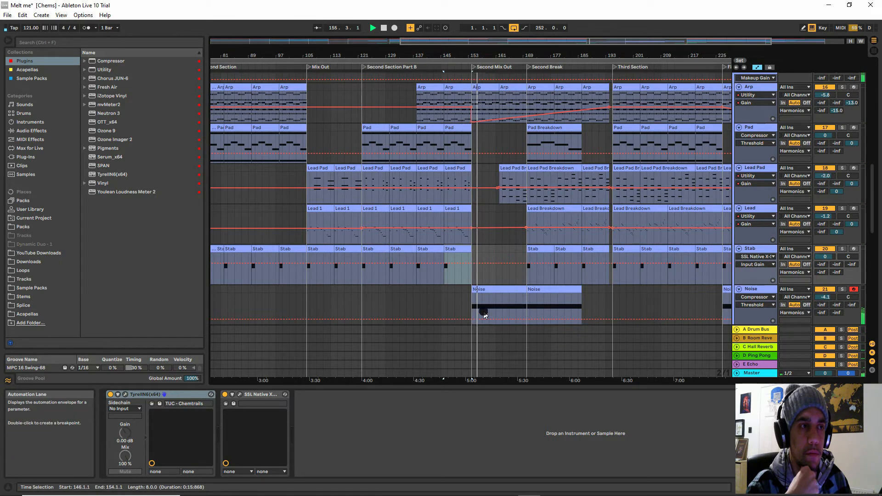
scroll(518, 306, down, 4)
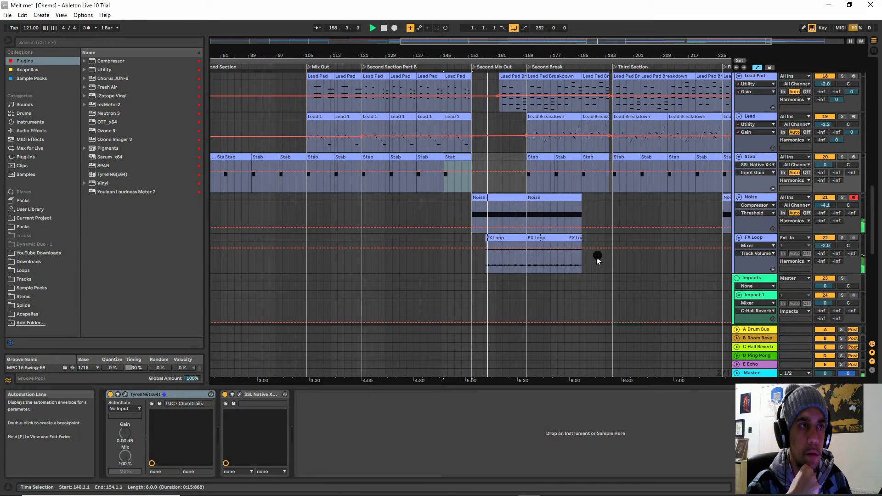
click(384, 29)
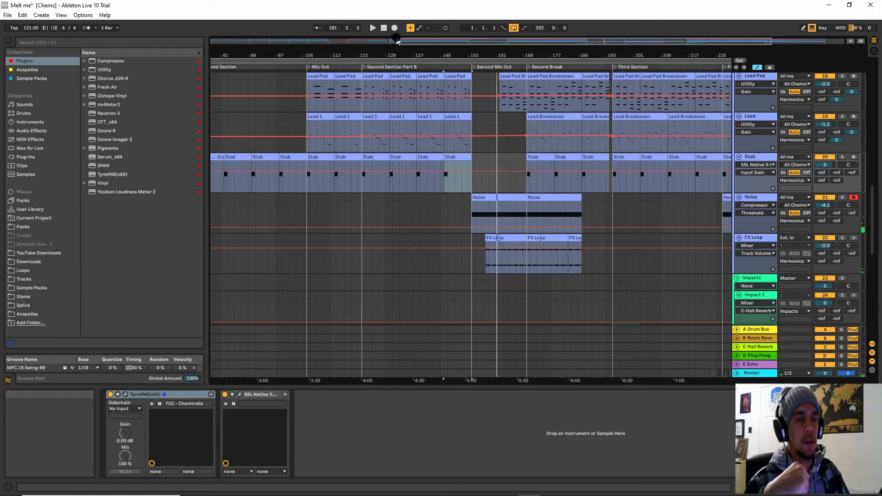
Examine how the Noise, FX Loop, Lead Pad Breakdown and Lead Breakdown clips enter one after another from the Second Mix Out to the Second Break
click(500, 201)
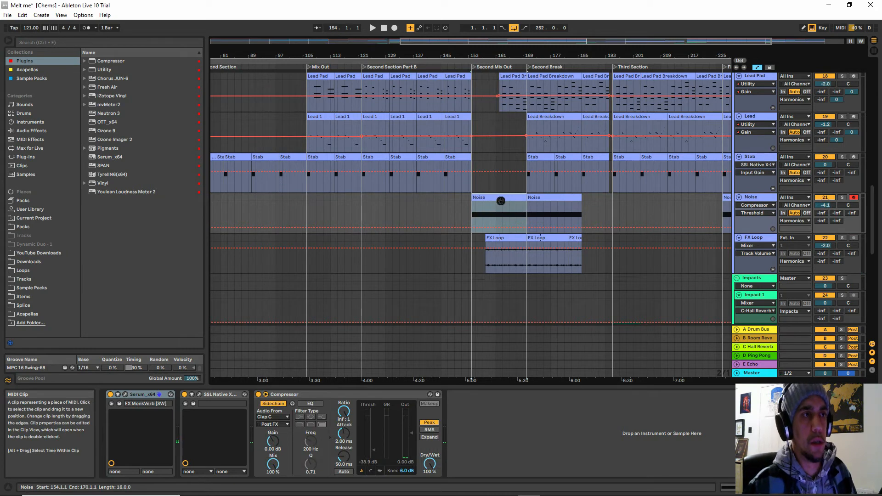
click(509, 238)
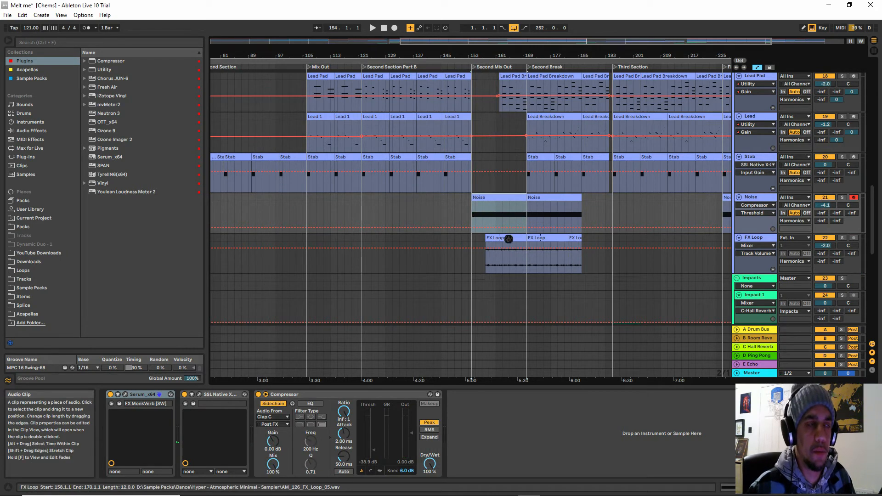
click(509, 238)
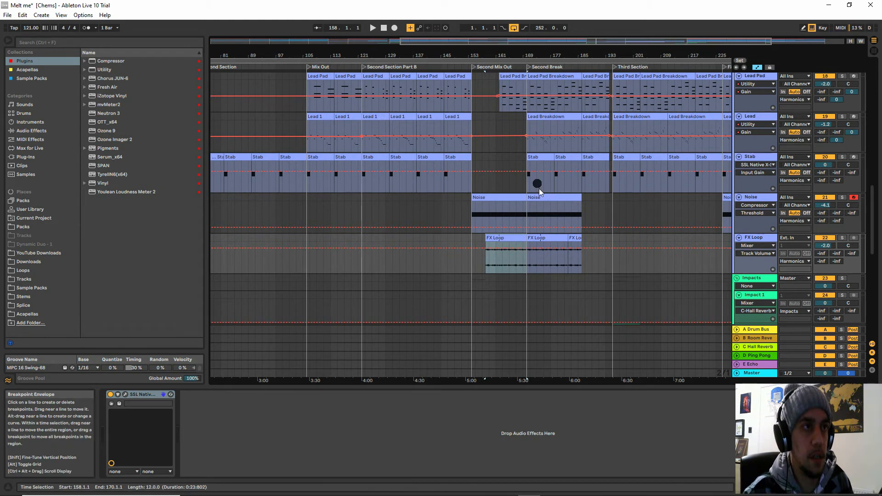
click(548, 118)
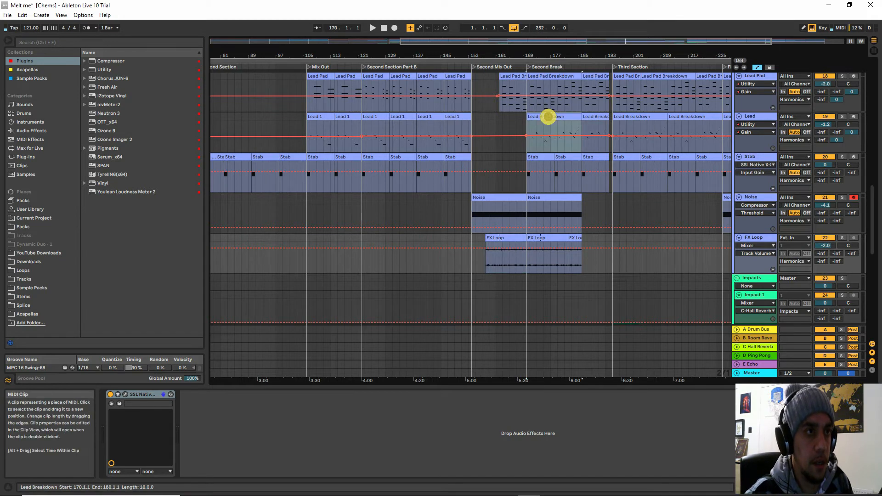
click(514, 76)
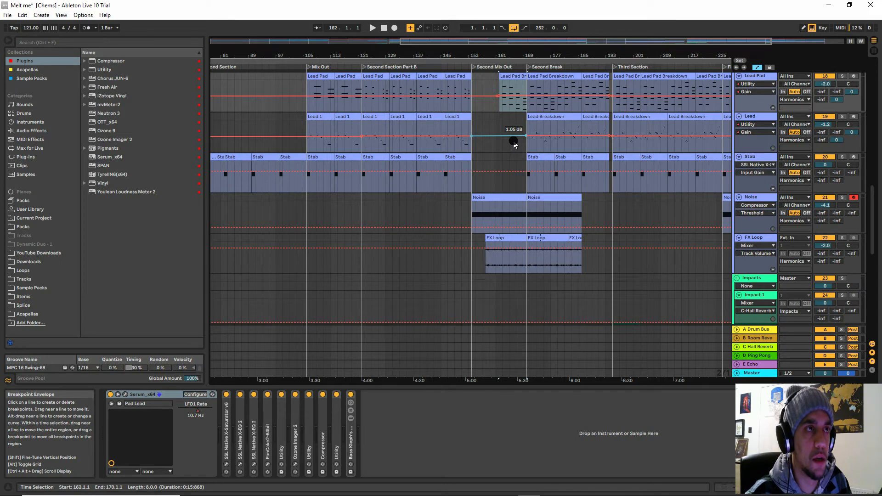
click(485, 196)
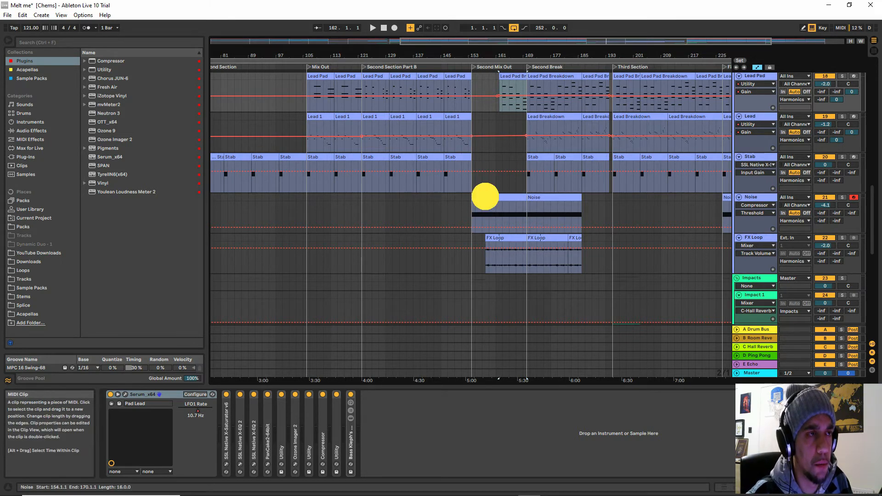
click(488, 236)
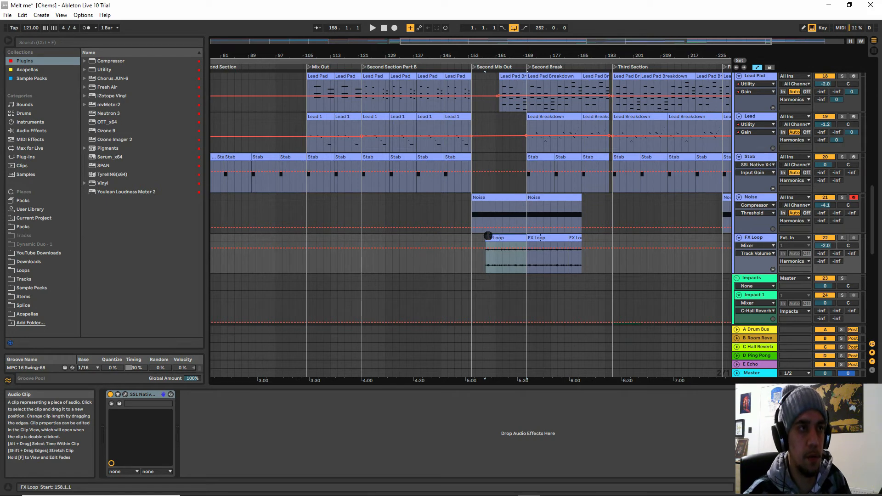
click(508, 75)
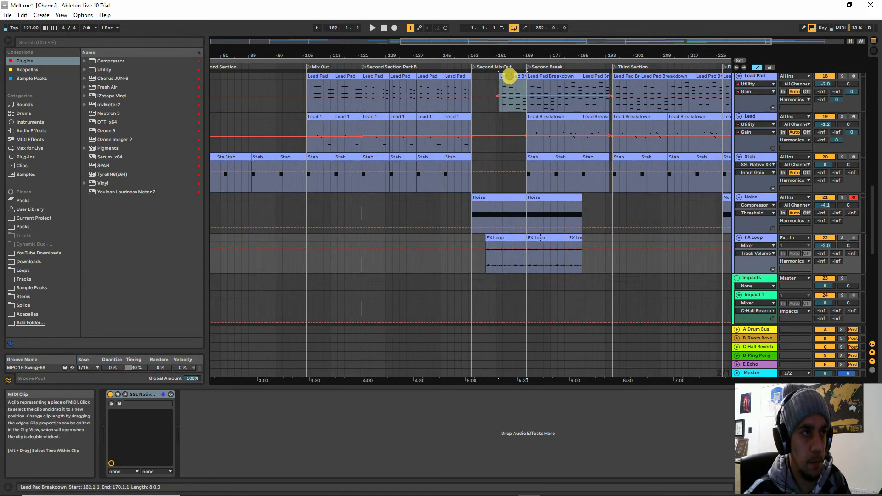
click(555, 117)
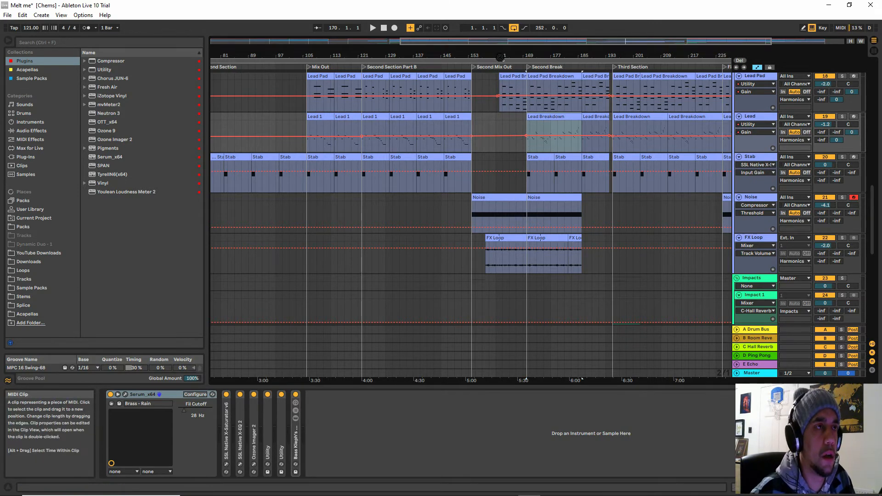
Show the whole arrangement and inspect the two Noise clips in the Final Mix Out
drag(502, 55, 500, 53)
click(681, 197)
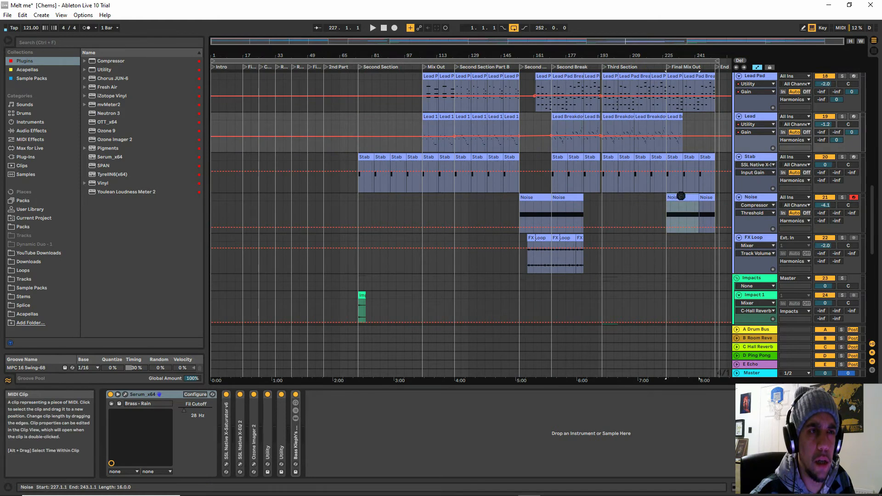
click(709, 199)
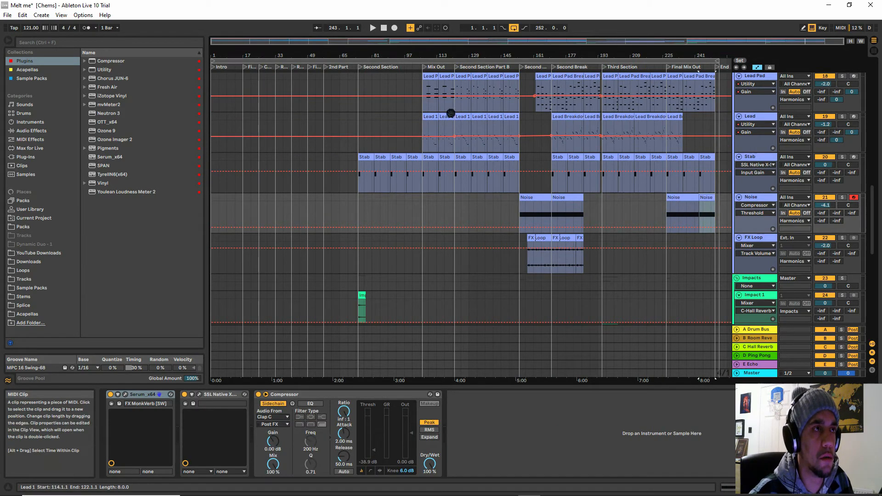
Inspect the Noise clip in the Second Mix Out and play the Second Break briefly from bar 170
click(531, 197)
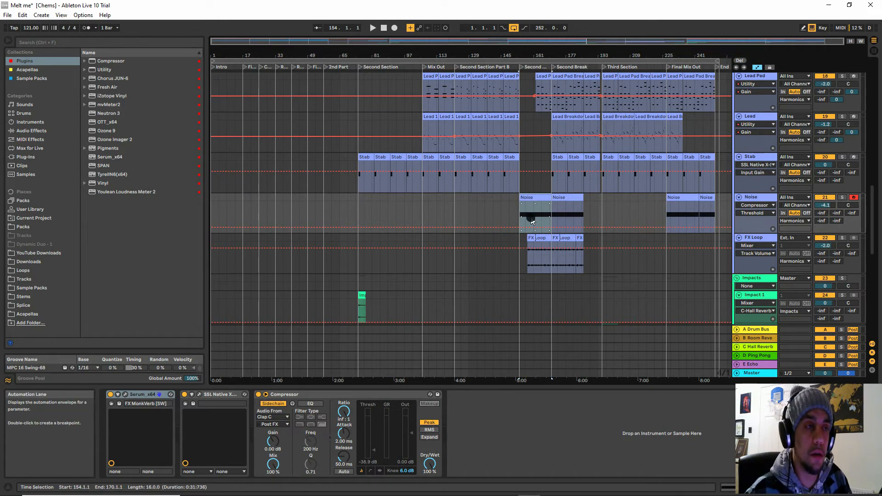
click(556, 200)
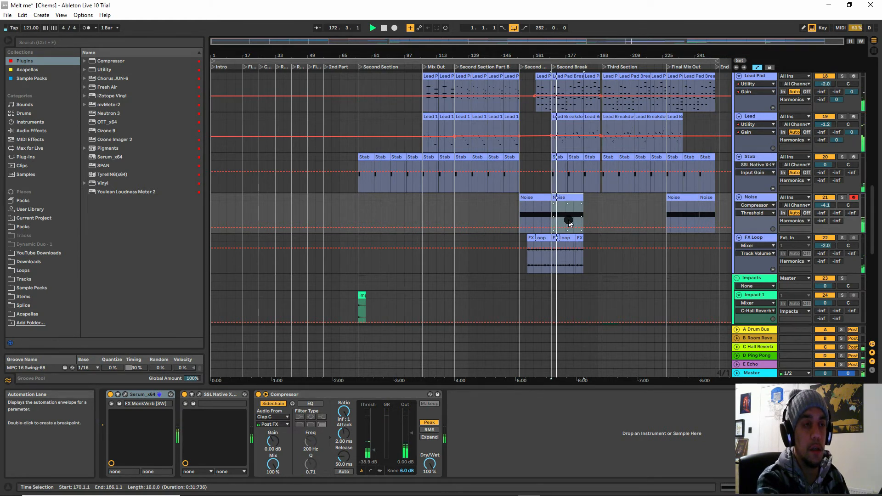
click(566, 200)
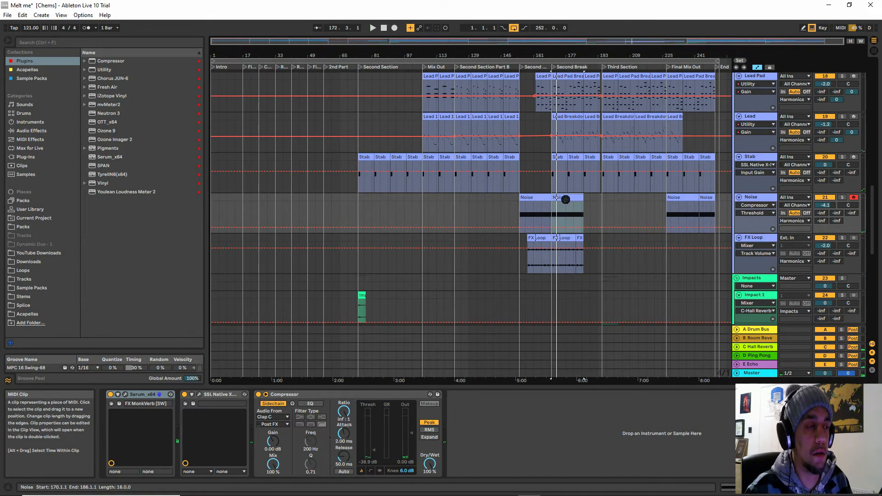
Select the Compressor in the Noise track's device chain and look over its sidechain settings and the neighbouring Harmonics clips
double_click(751, 198)
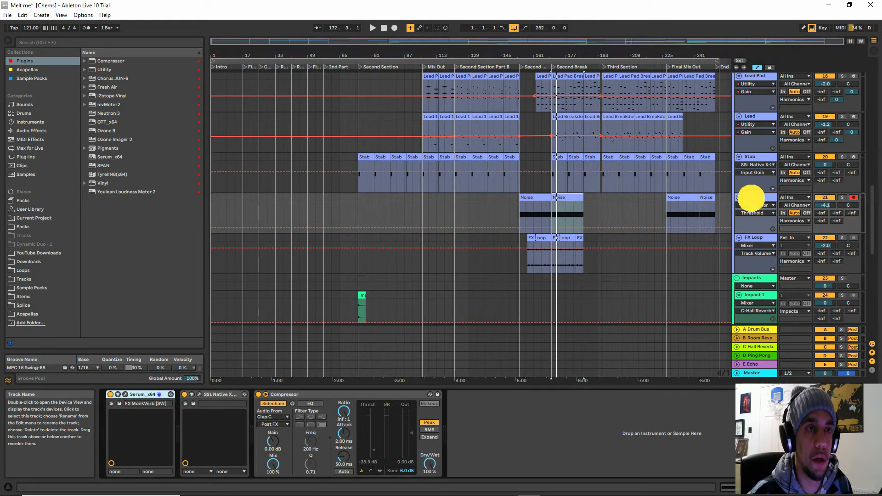
click(280, 395)
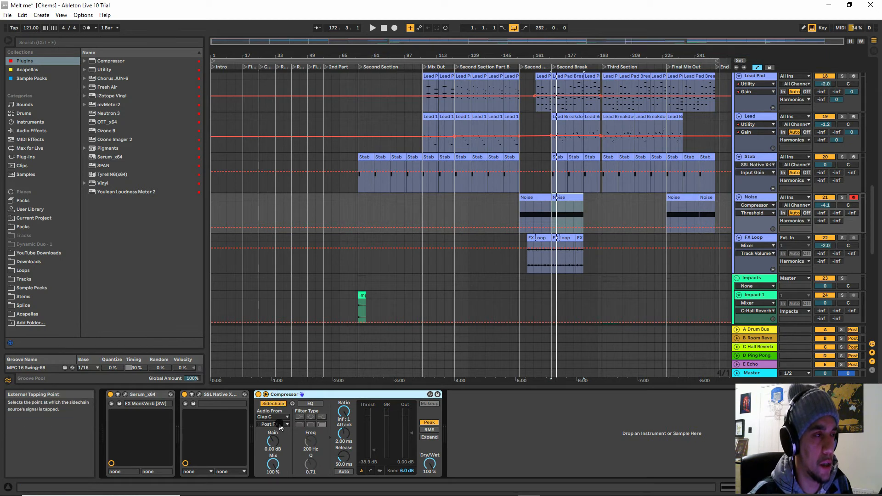
scroll(542, 102, up, 1)
click(543, 100)
scroll(543, 102, up, 4)
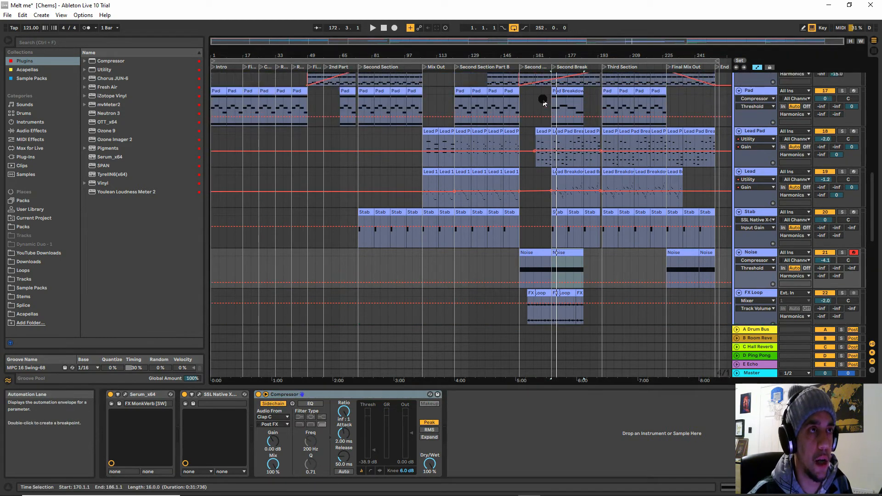
scroll(537, 119, down, 3)
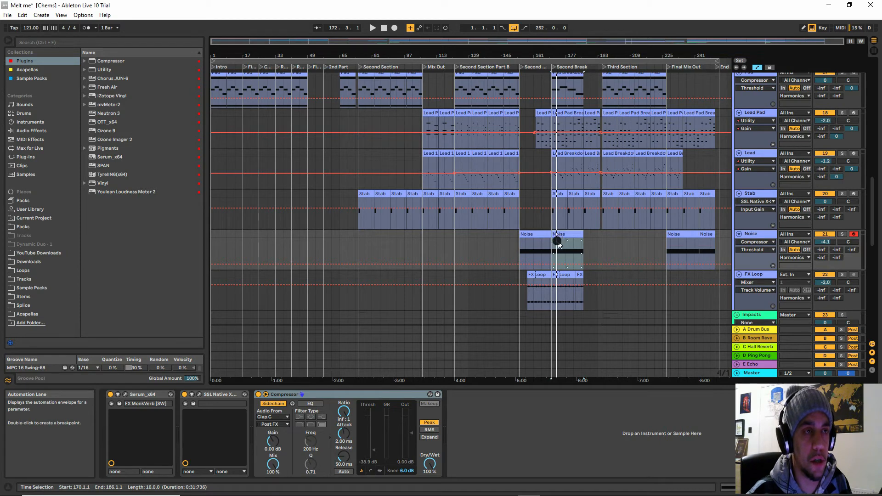
Select the first FX Loop clip and look over the clips and automation of the Impacts, Harmonics and Drums tracks across the arrangement
click(543, 281)
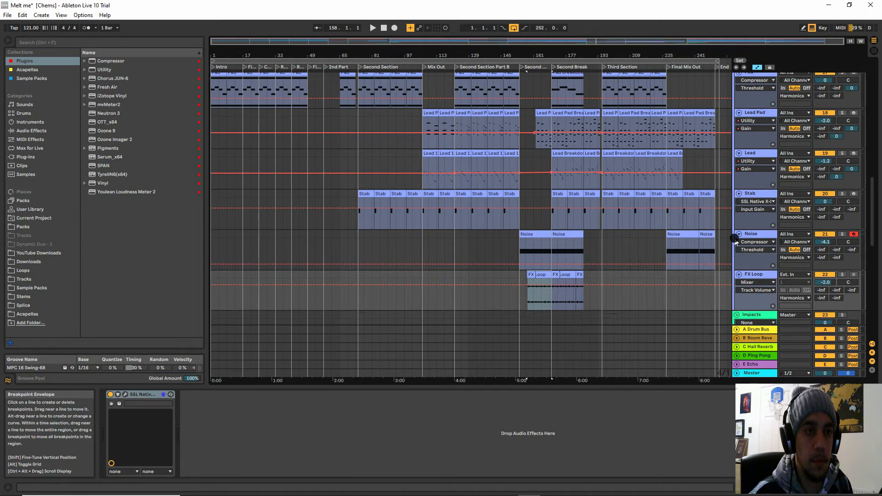
scroll(708, 207, down, 5)
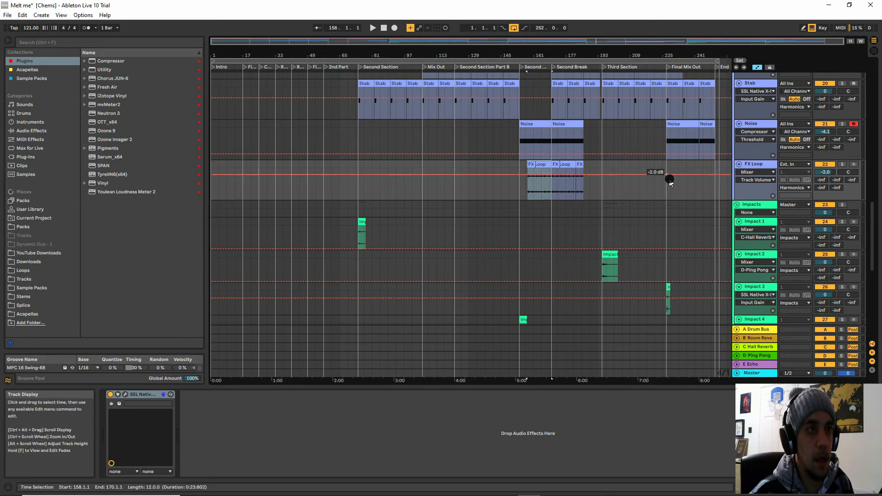
scroll(671, 183, up, 7)
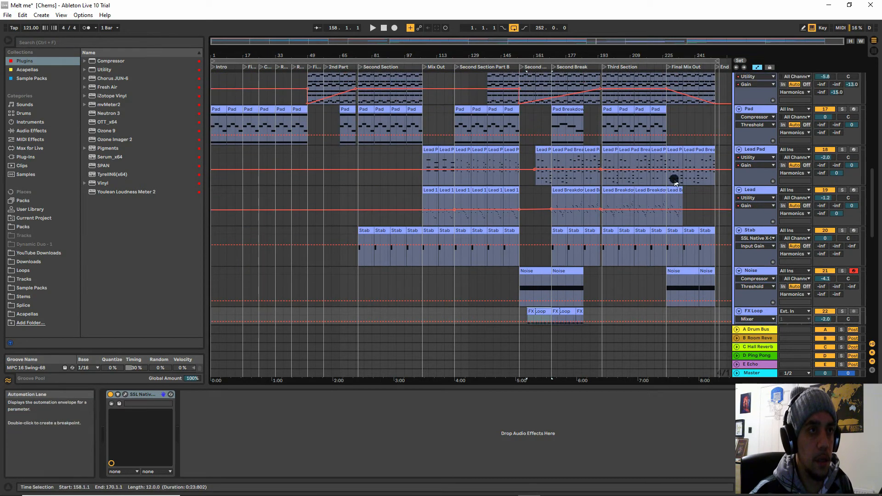
scroll(675, 183, up, 6)
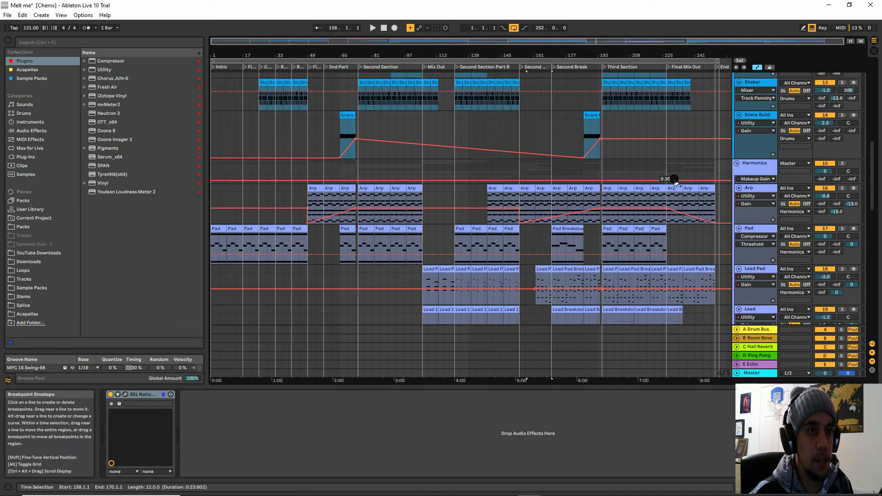
scroll(675, 183, up, 7)
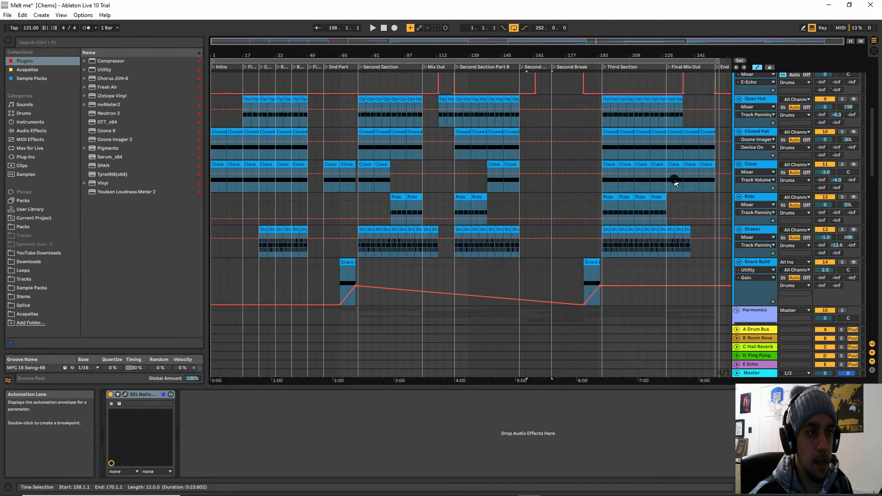
scroll(675, 183, up, 1)
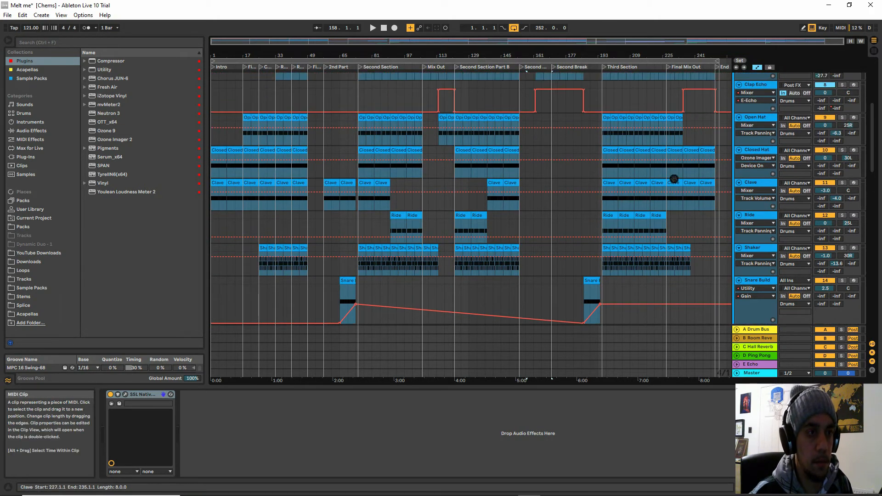
scroll(675, 183, up, 6)
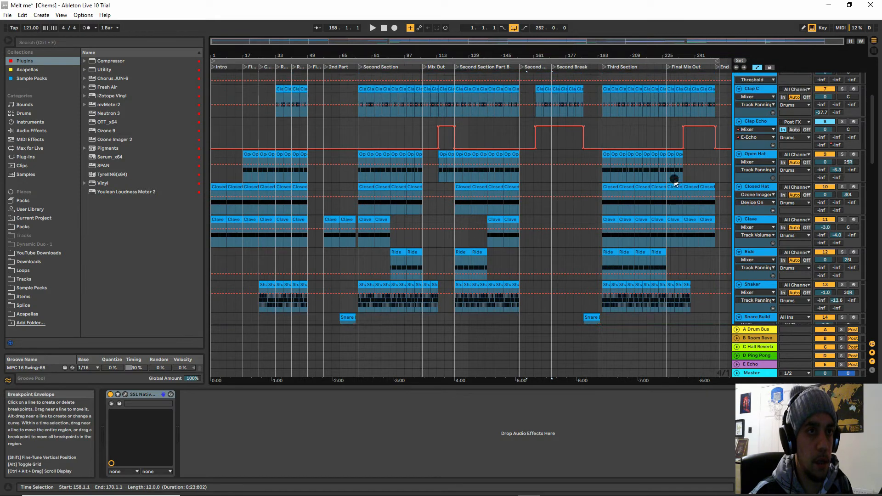
scroll(675, 183, down, 9)
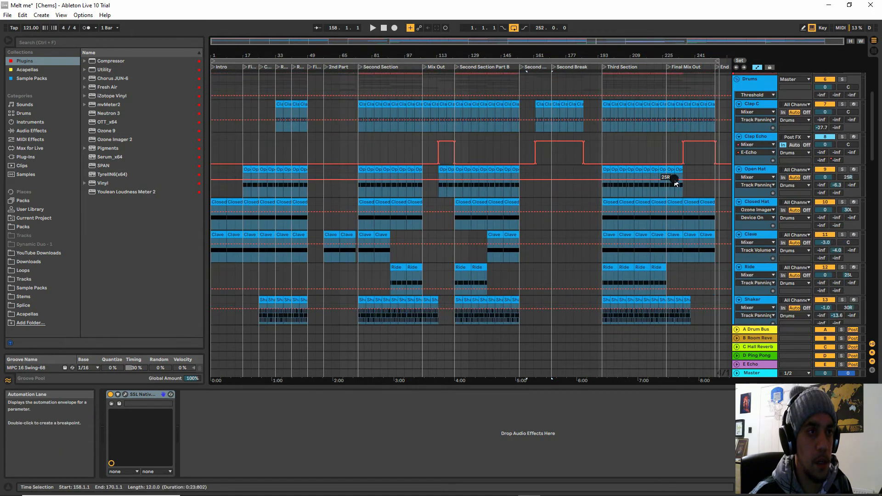
scroll(675, 183, down, 15)
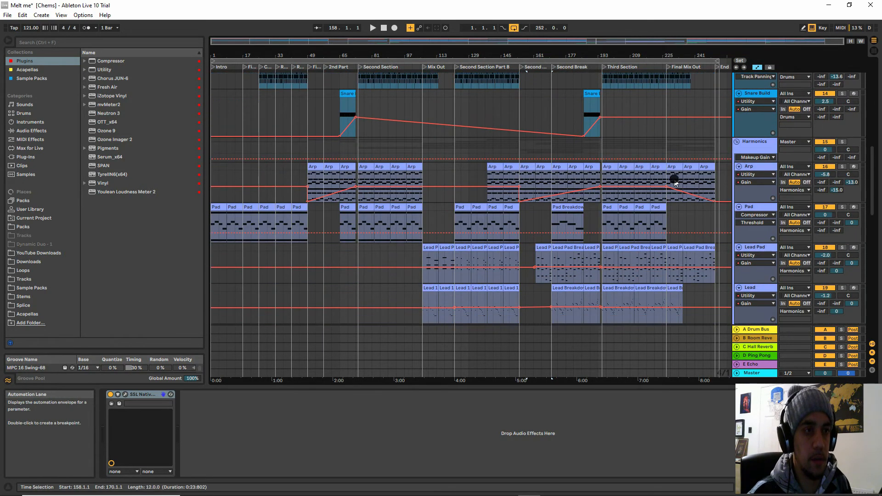
Play the Impact 1 clip soloed from bar 74, and select the Impact 4 clip at the start of the Second Mix Out
scroll(675, 183, down, 4)
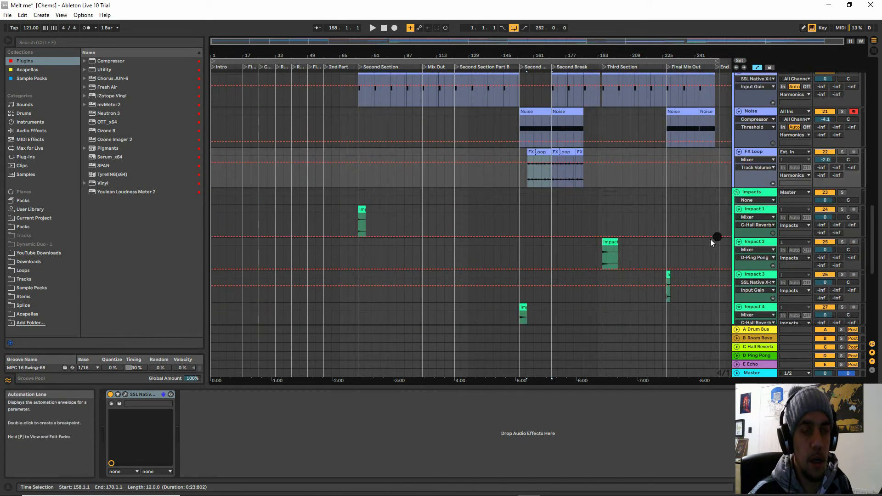
click(361, 212)
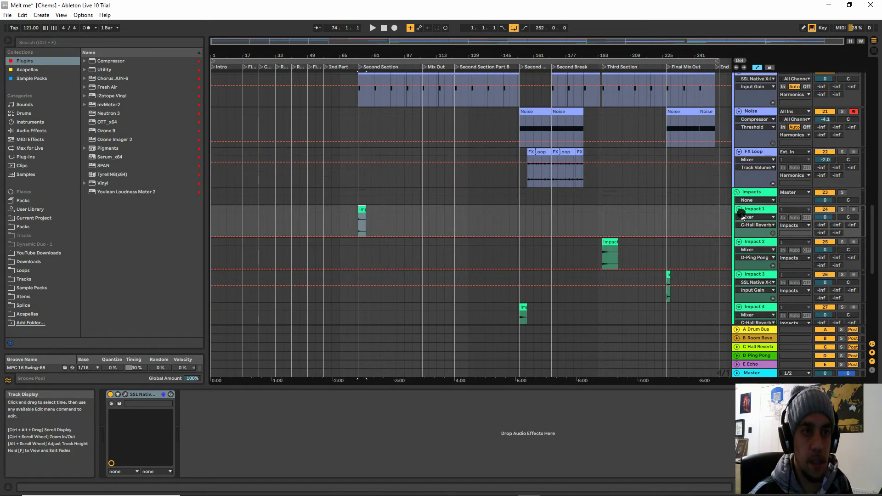
click(842, 209)
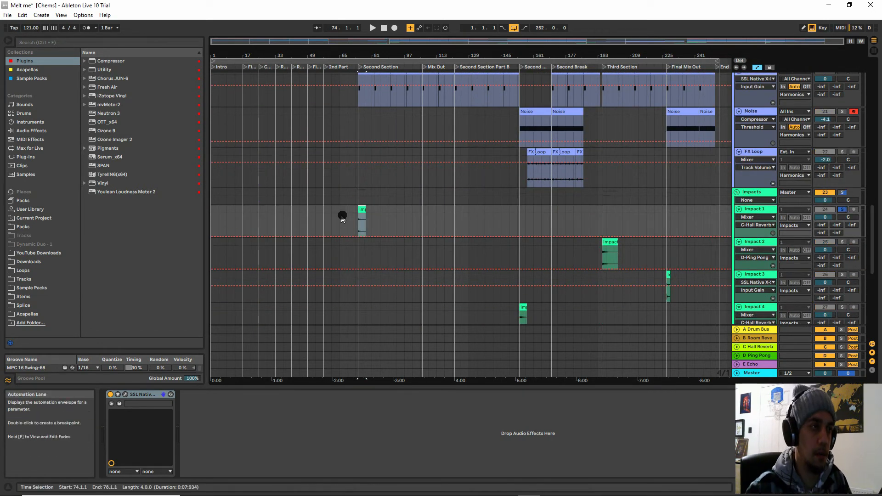
key(space)
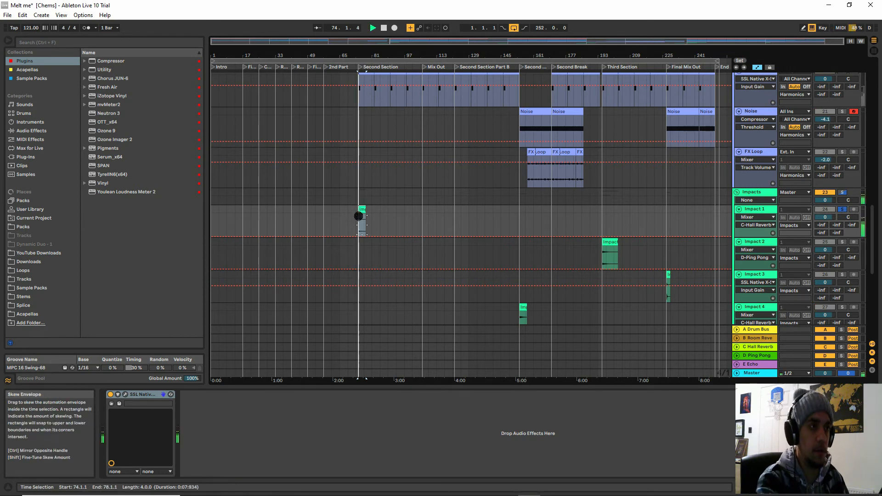
scroll(392, 236, down, 5)
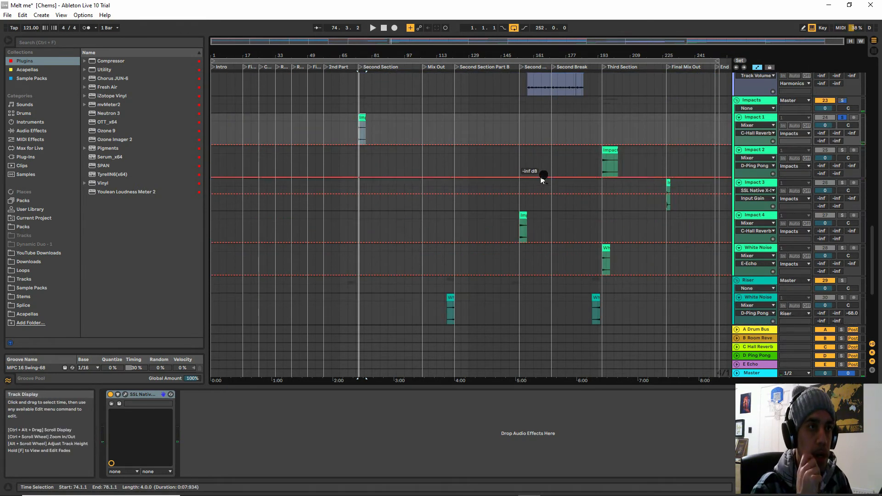
click(523, 221)
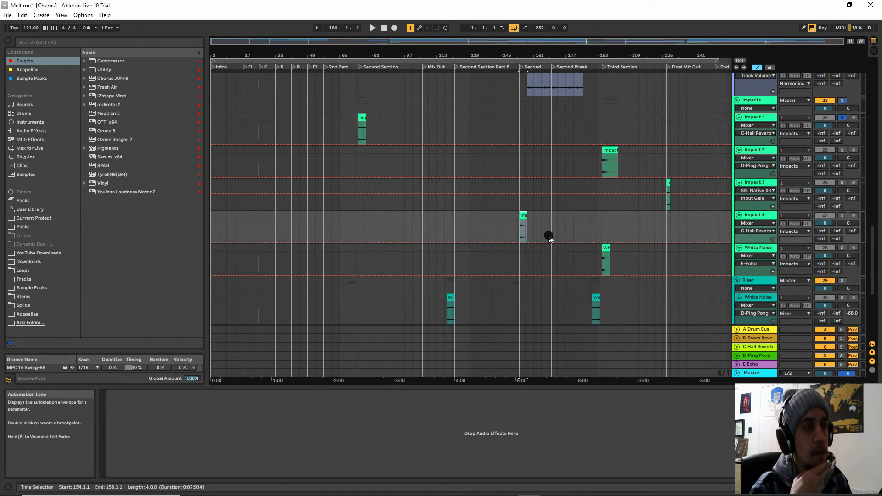
Play the Riser group's White Noise clip from bar 118, switching the track's solo on and off to compare it with the full mix
click(450, 308)
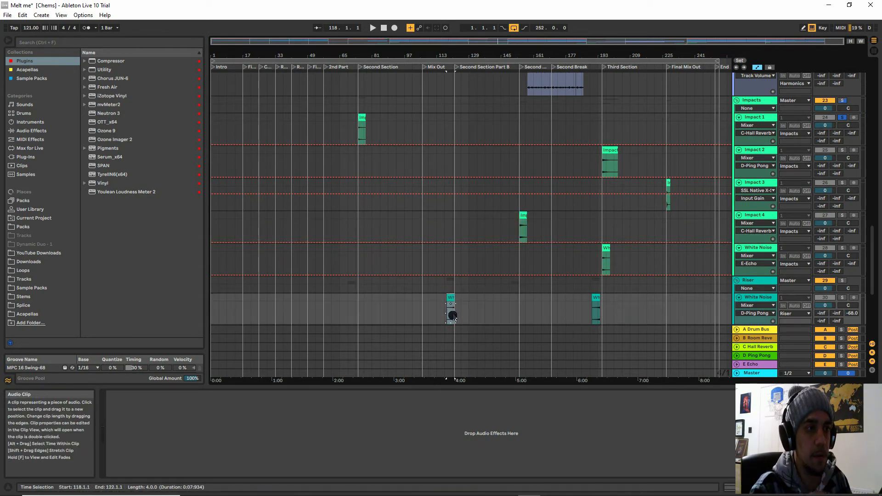
key(space)
click(842, 297)
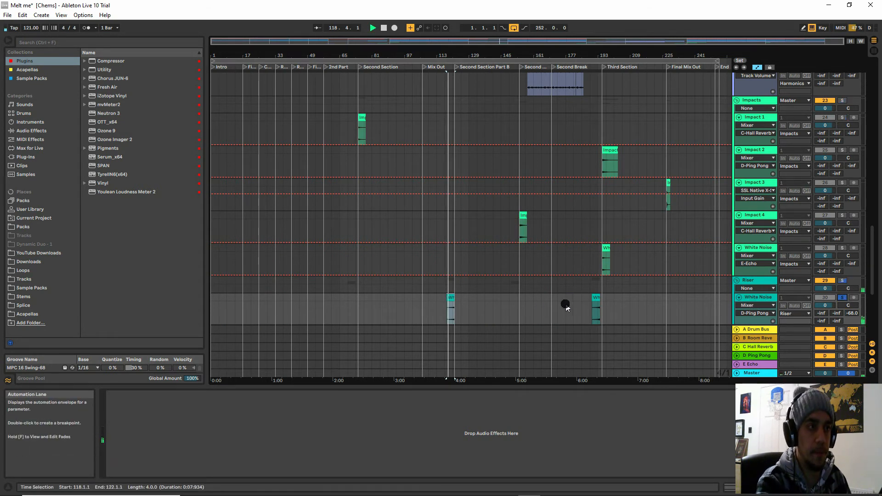
click(843, 298)
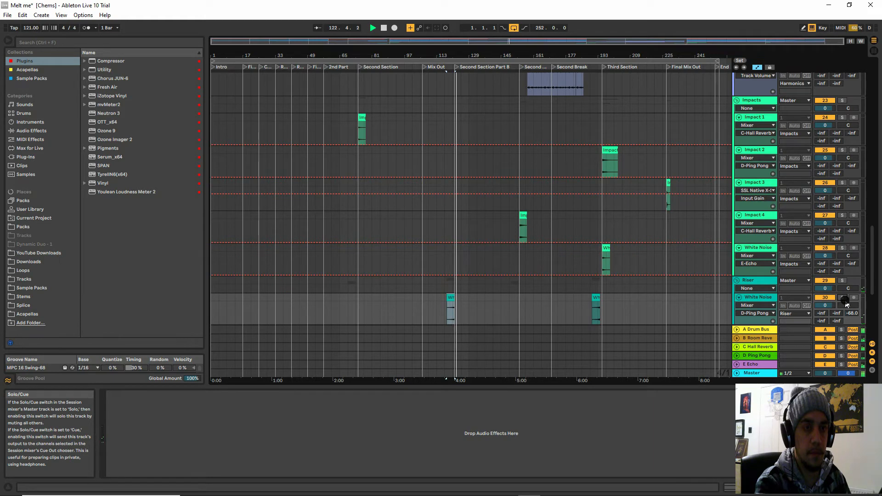
click(844, 300)
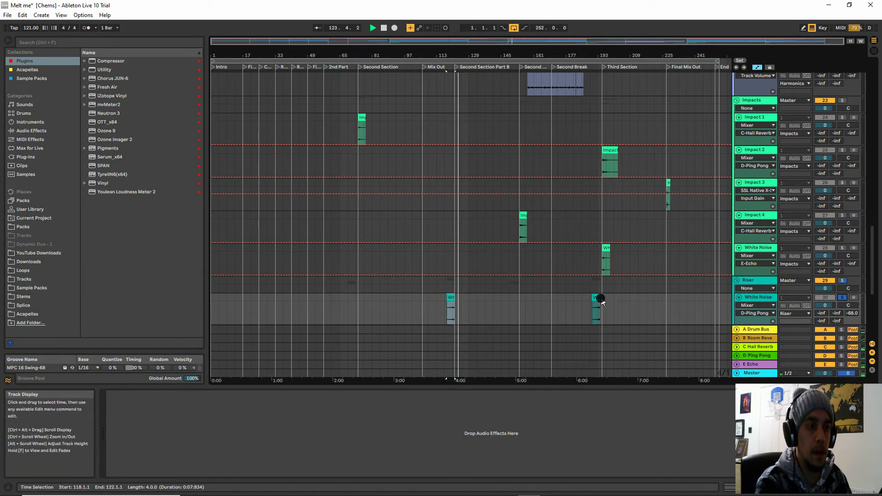
scroll(594, 299, down, 5)
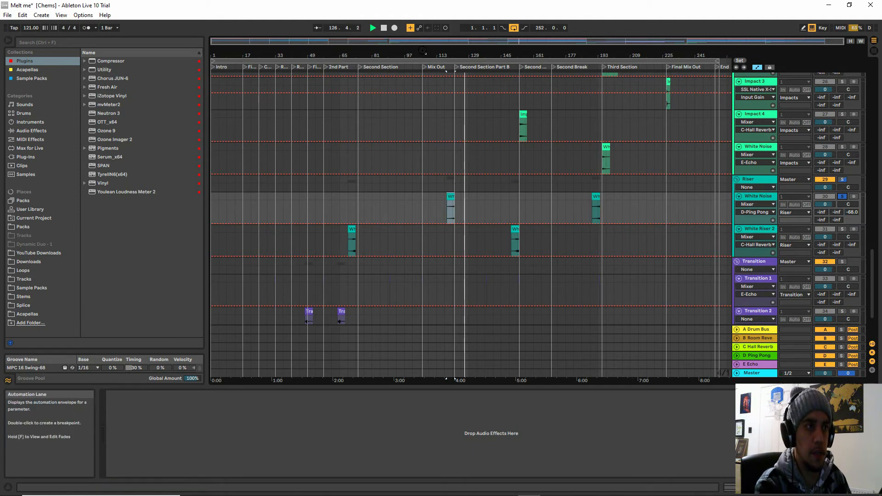
key(space)
Solo the Transition 1 track and play its short reverse clap clip just before the Mix Out at bar 106
drag(426, 53, 481, 63)
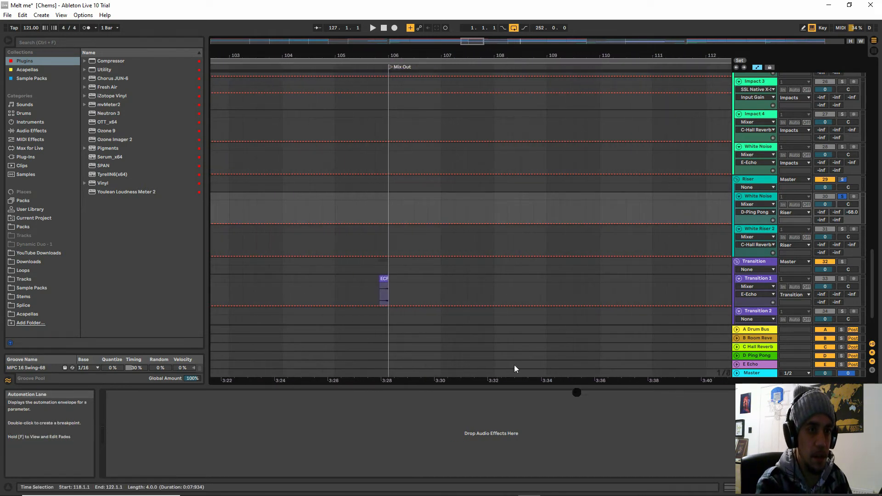
click(842, 279)
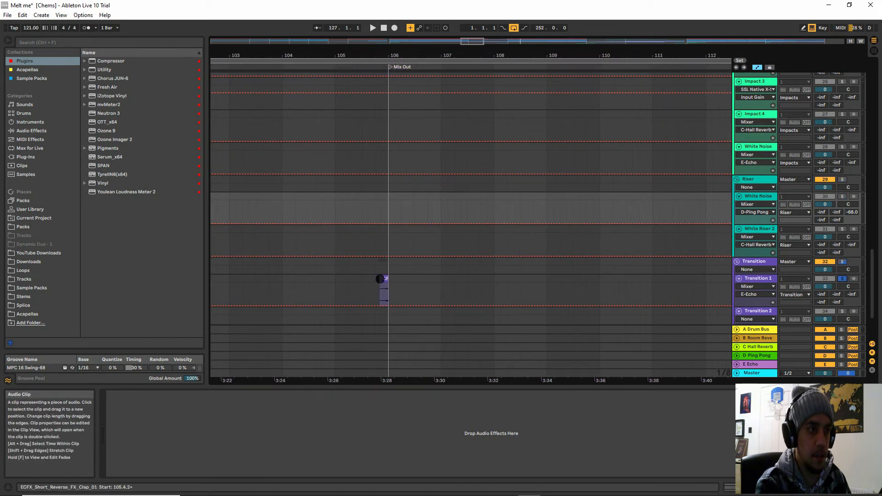
drag(384, 288, 380, 309)
key(space)
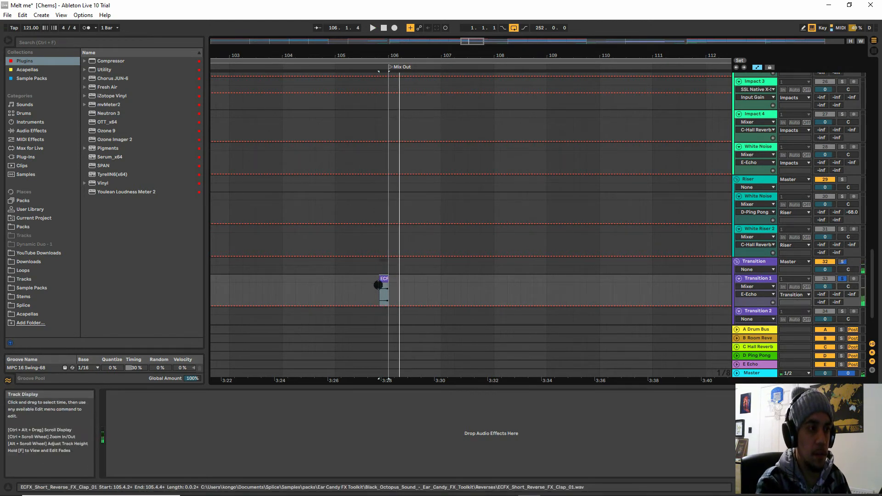
key(space)
Unsolo Transition 1 and play the lead-in to the Mix Out from 105.3.1 with the full mix
click(364, 296)
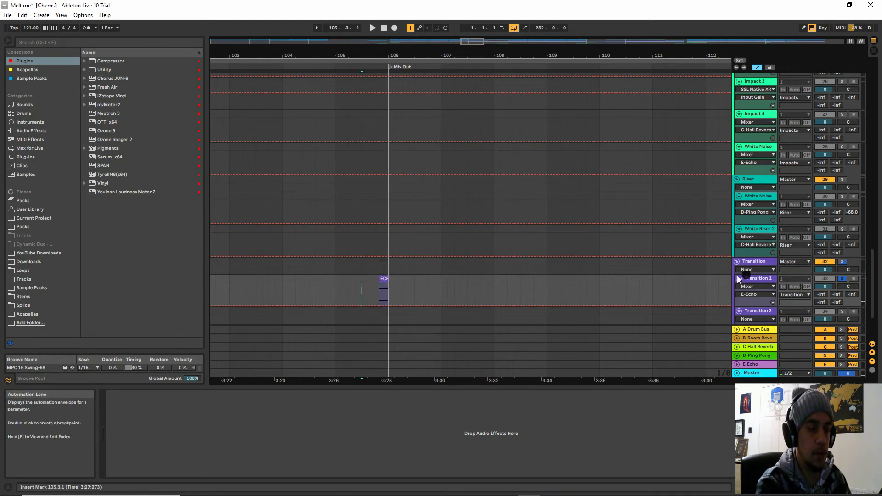
click(842, 279)
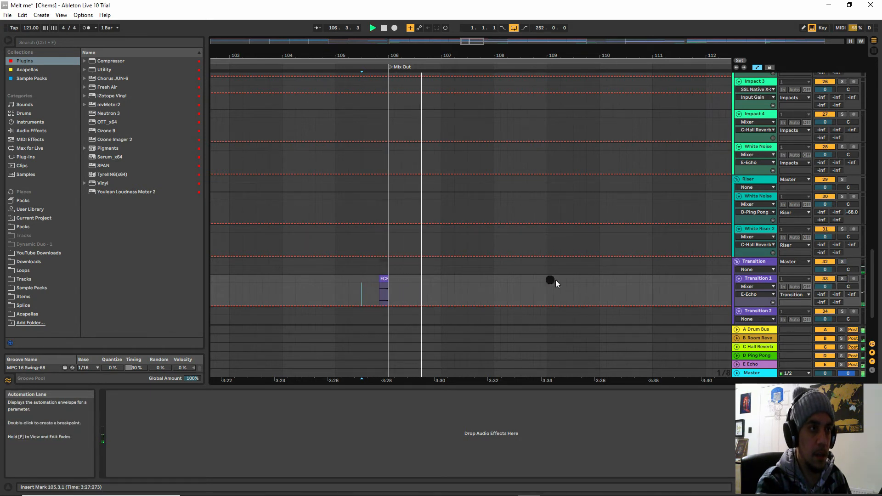
click(739, 279)
click(739, 279)
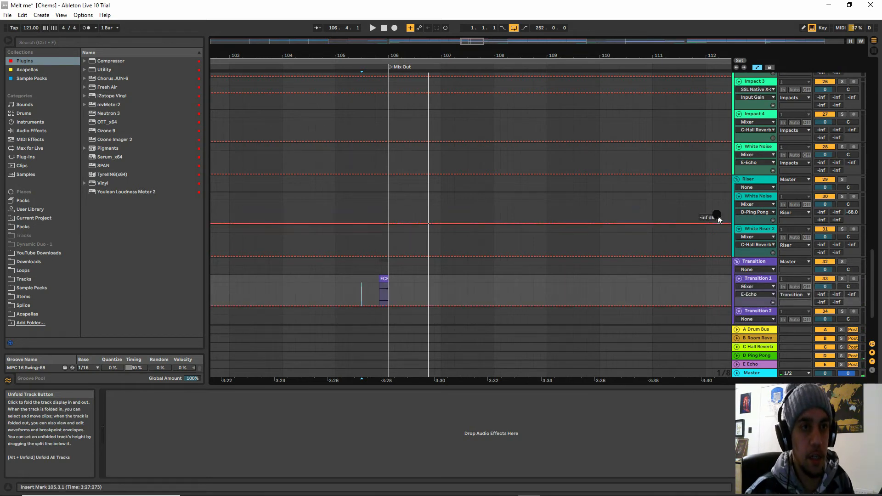
Look over the clips and send routing of the Impacts, Riser and Transition tracks across the arrangement
scroll(710, 214, up, 10)
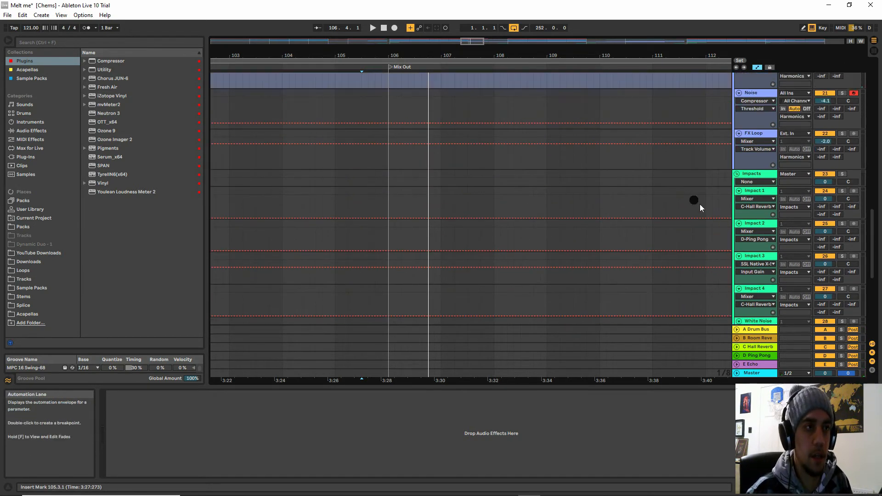
scroll(699, 204, up, 2)
drag(455, 52, 478, 58)
scroll(708, 267, up, 5)
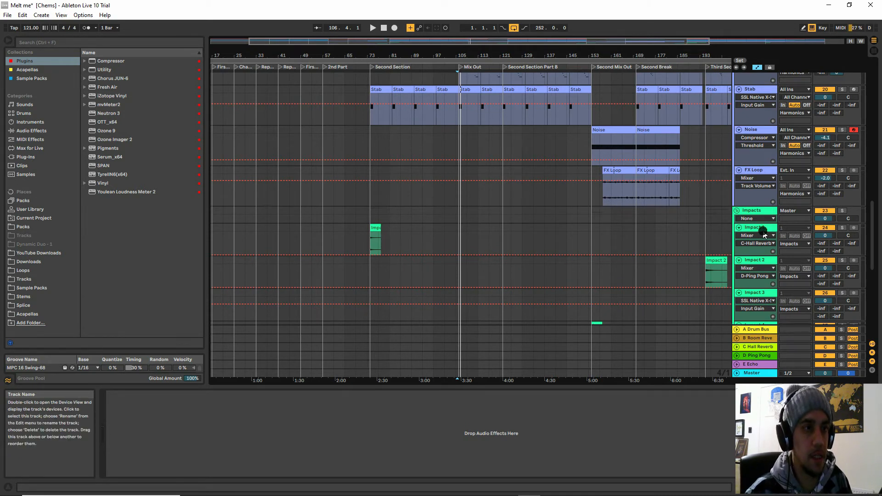
scroll(748, 242, down, 3)
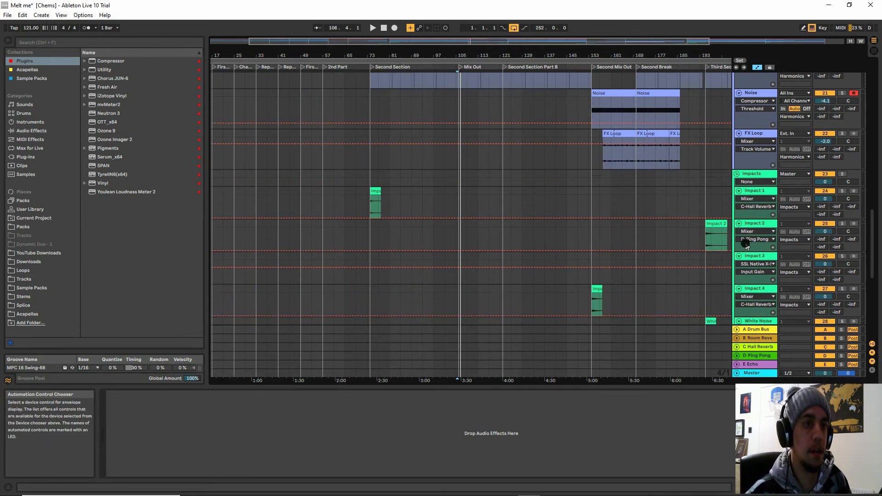
scroll(735, 257, down, 10)
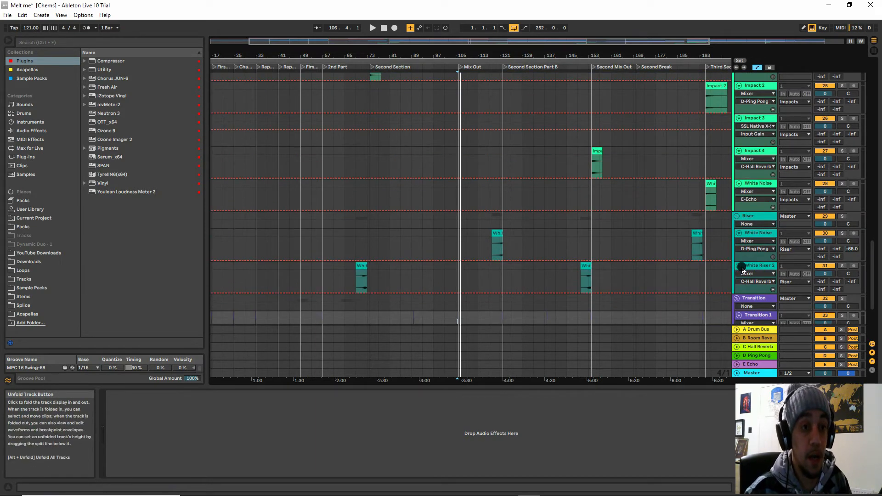
scroll(608, 335, down, 4)
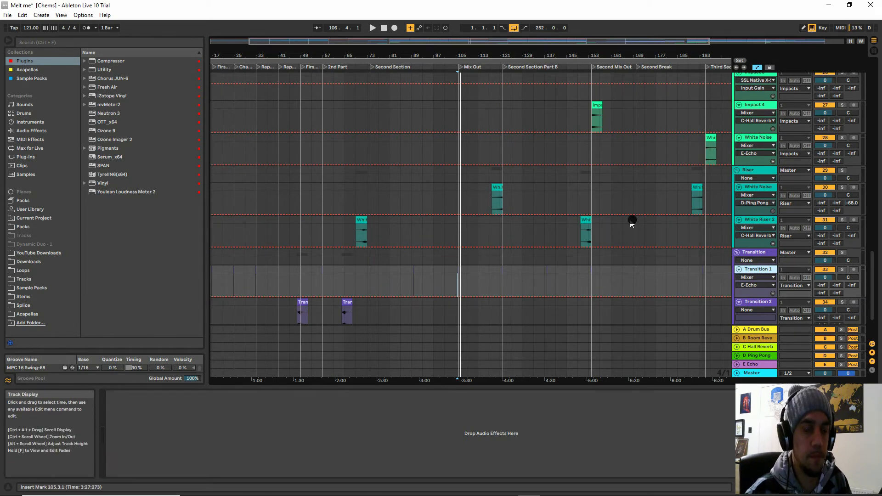
scroll(682, 231, up, 4)
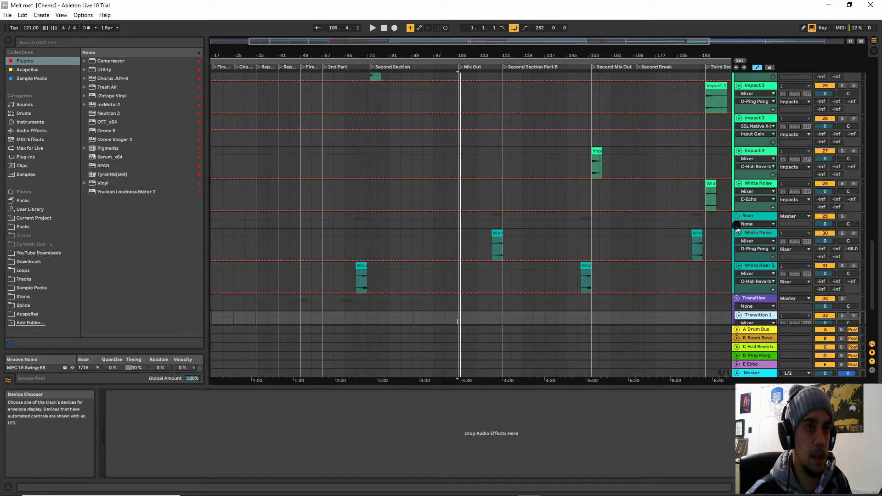
scroll(738, 230, down, 3)
scroll(421, 280, down, 4)
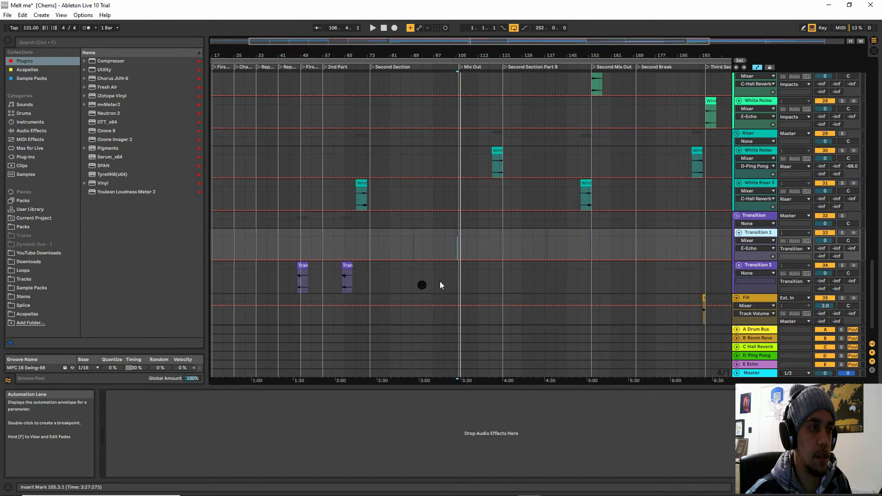
Play the second Transition 2 clip from 63.4.1 soloed, and resume playback unsoloed to hear it in the full mix
click(351, 265)
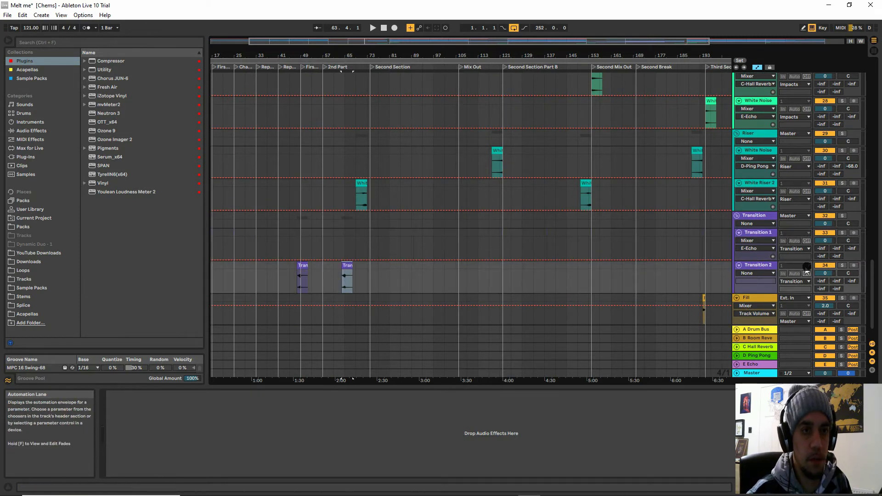
click(842, 265)
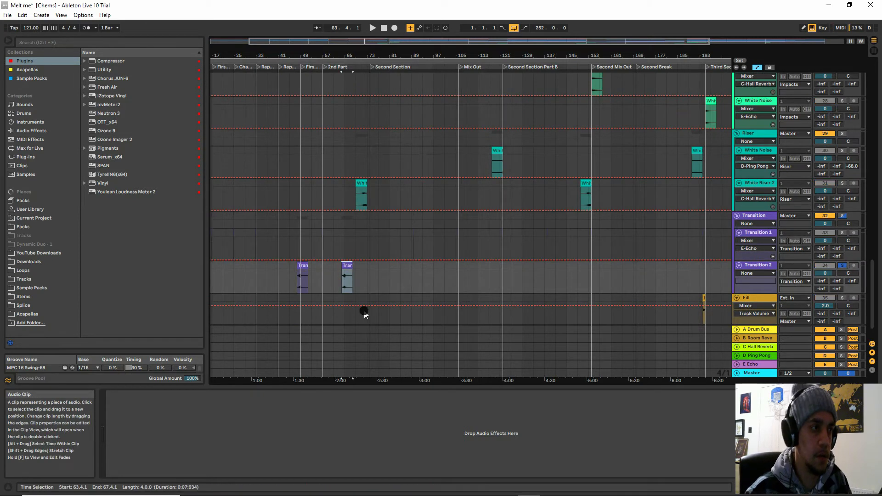
key(space)
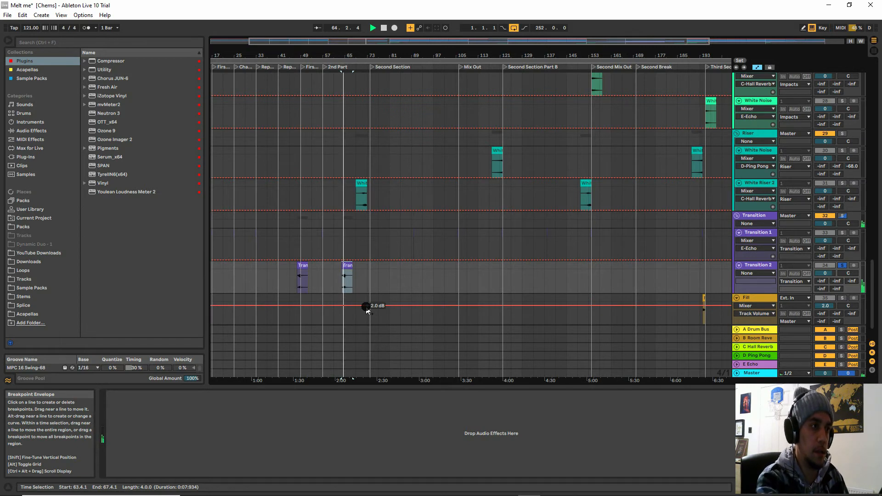
key(space)
click(842, 265)
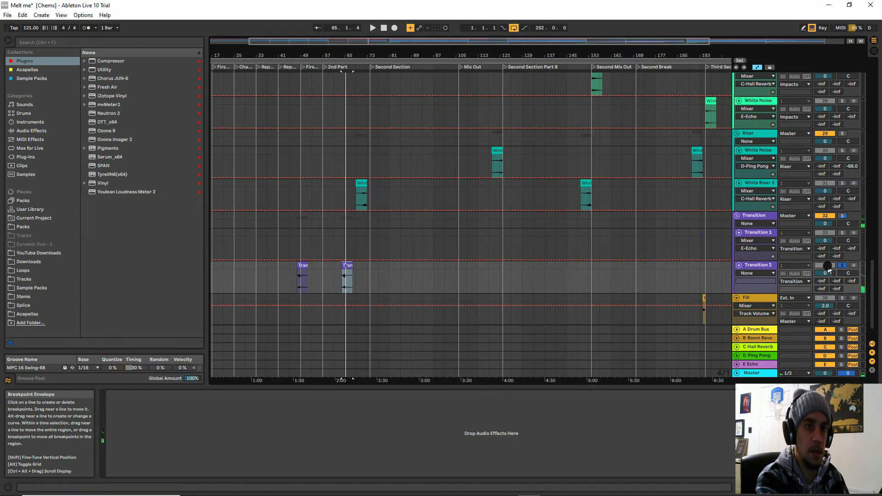
click(347, 266)
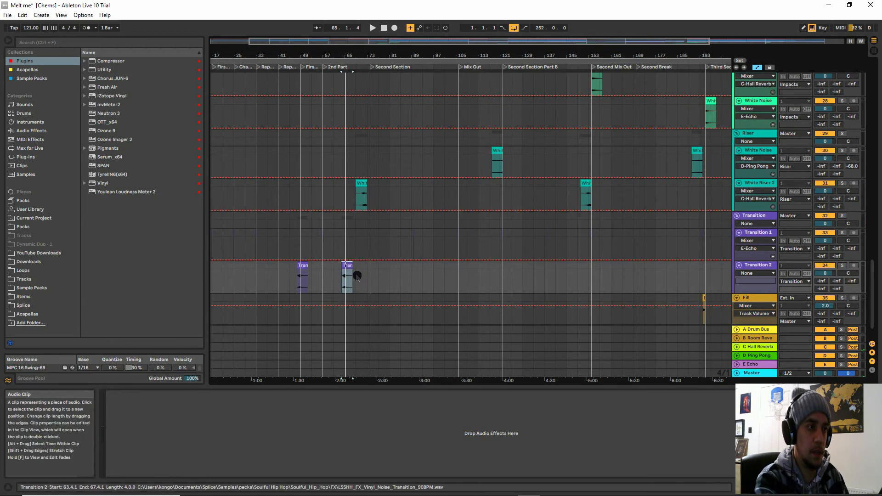
key(space)
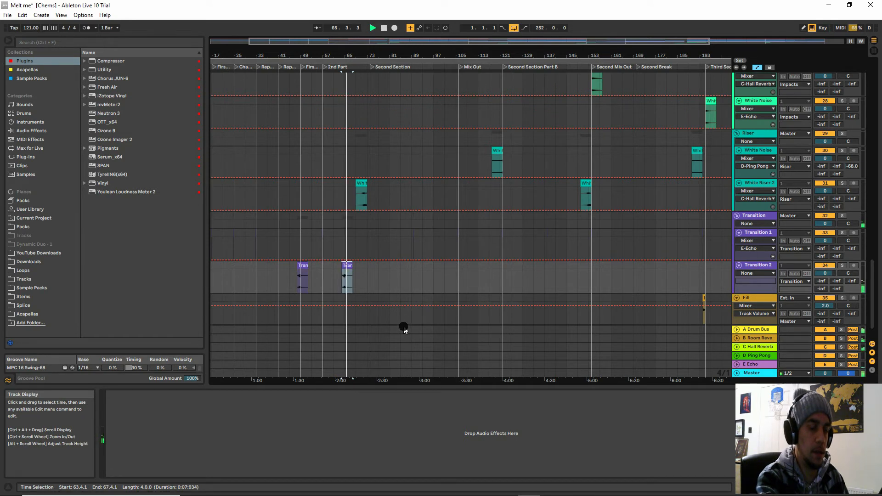
Solo the Fill track and play its one-bar clip at bar 194 before the Third Section
scroll(535, 203, down, 2)
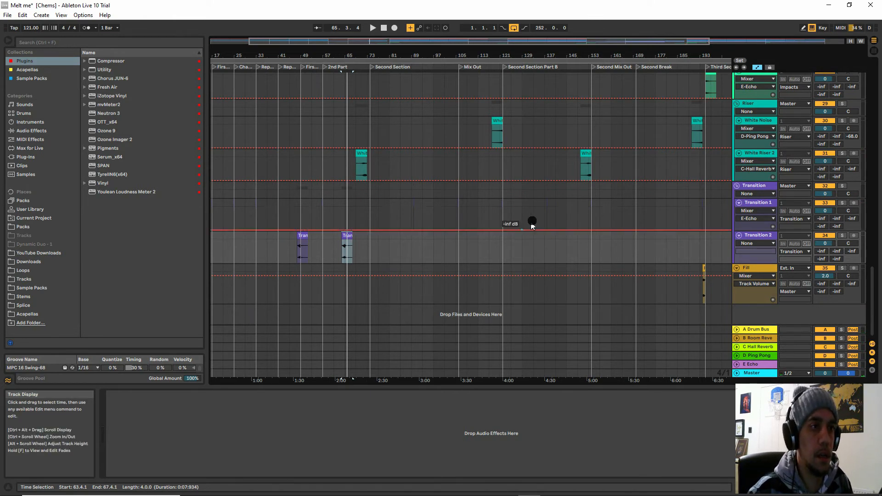
drag(479, 50, 478, 53)
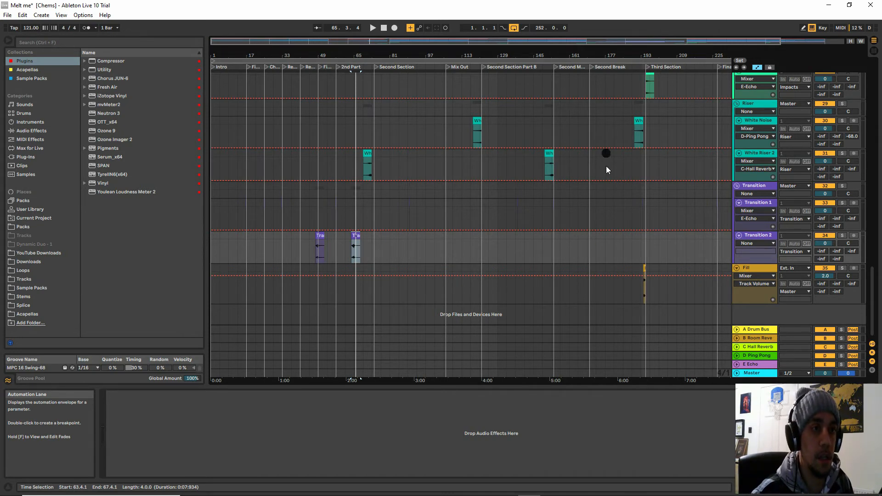
click(644, 269)
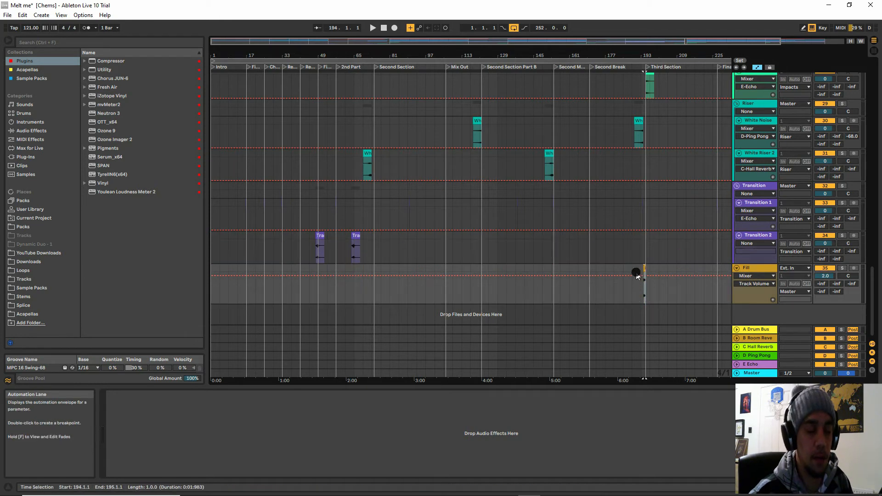
click(843, 268)
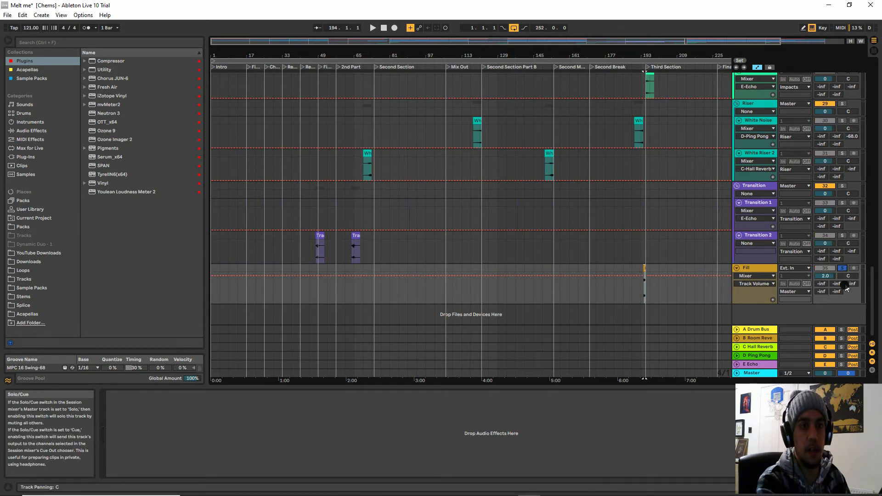
key(space)
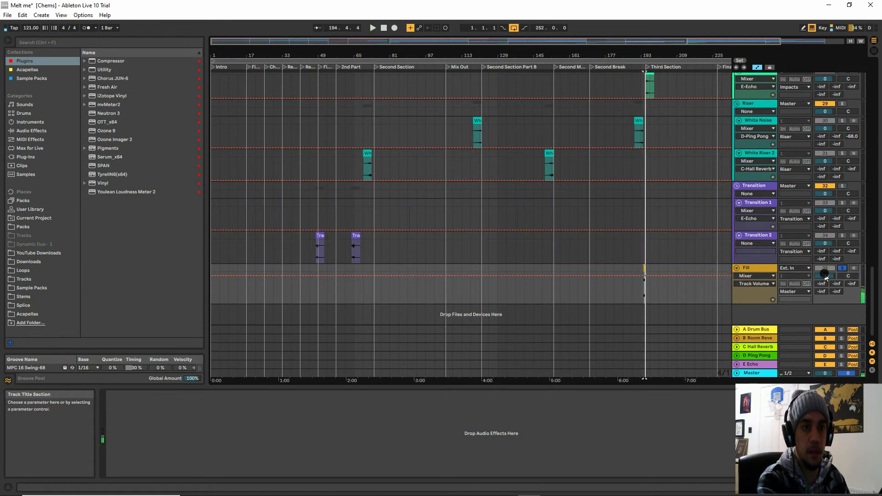
Unsolo the Fill track and play the full mix from the Arp clip at 186.1.1 through the fill into the Third Section
key(space)
click(840, 268)
scroll(649, 166, up, 2)
scroll(649, 166, up, 8)
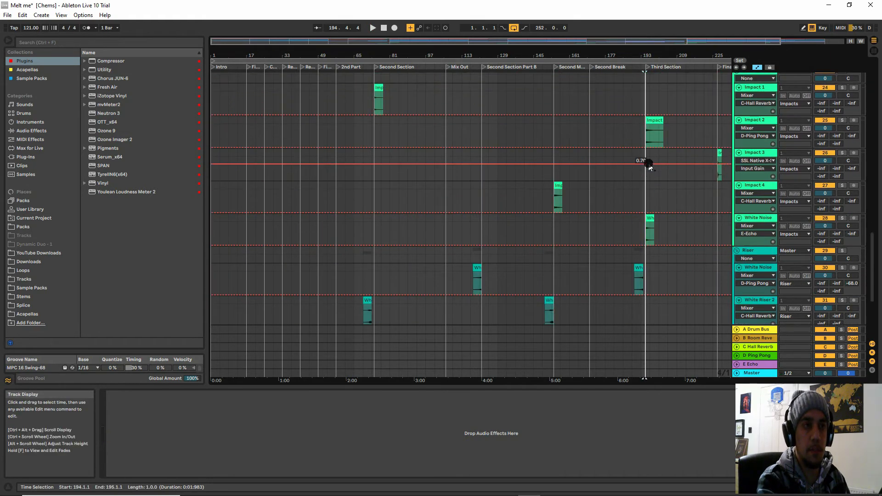
scroll(649, 167, up, 2)
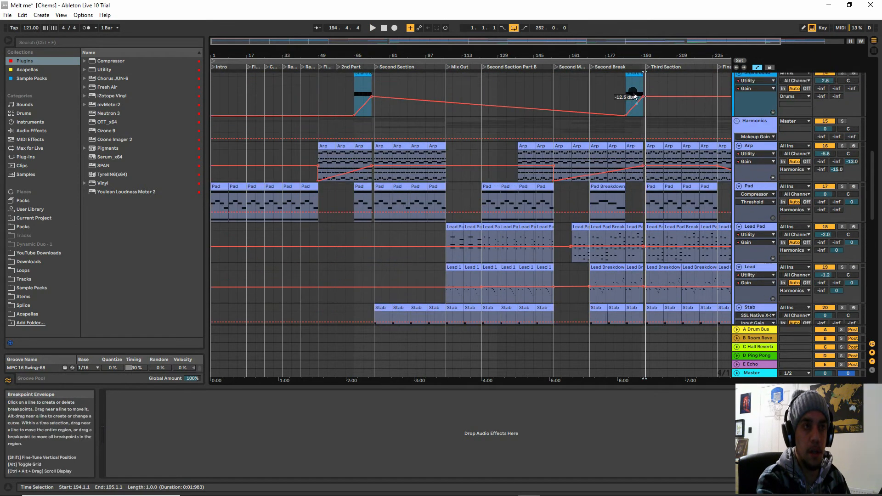
drag(635, 53, 638, 149)
click(640, 147)
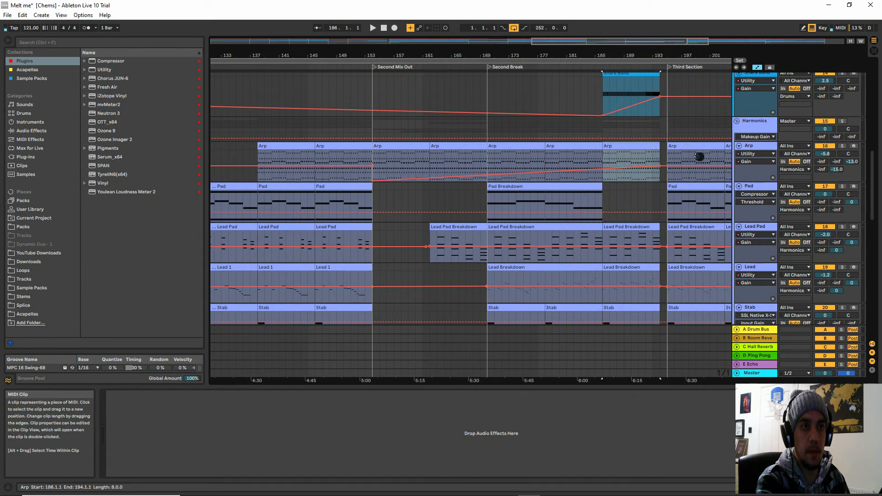
click(842, 146)
click(842, 146)
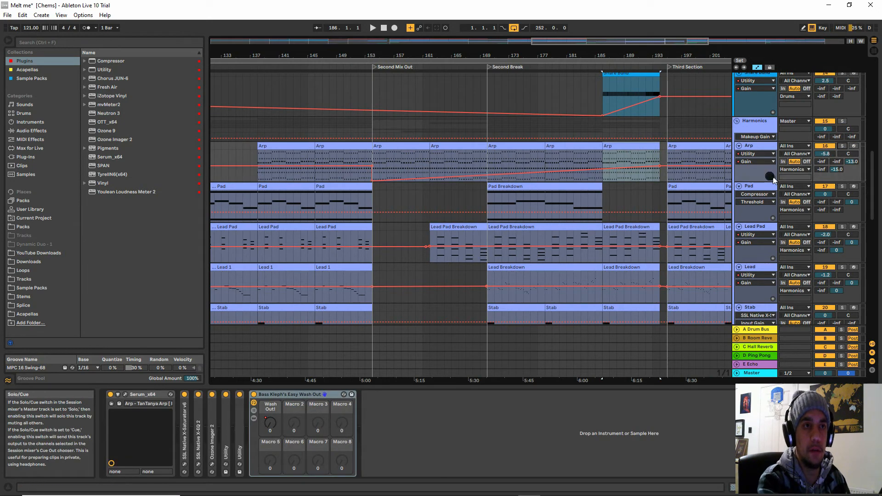
key(space)
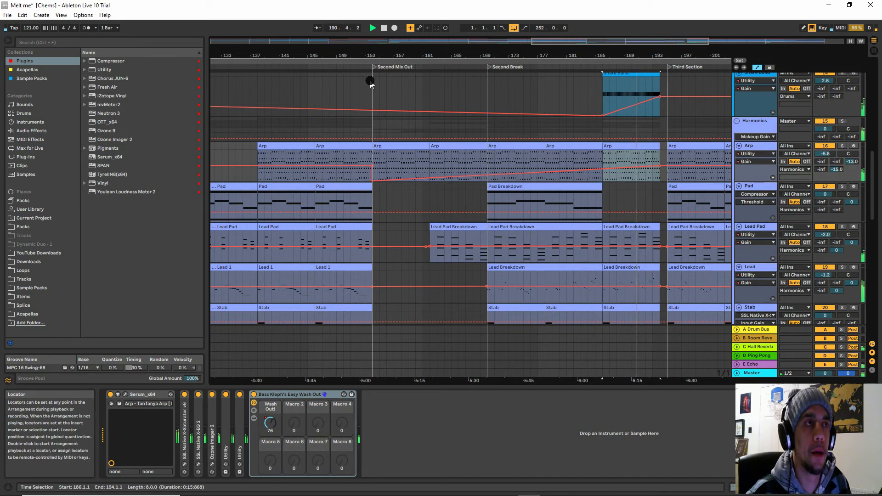
click(384, 28)
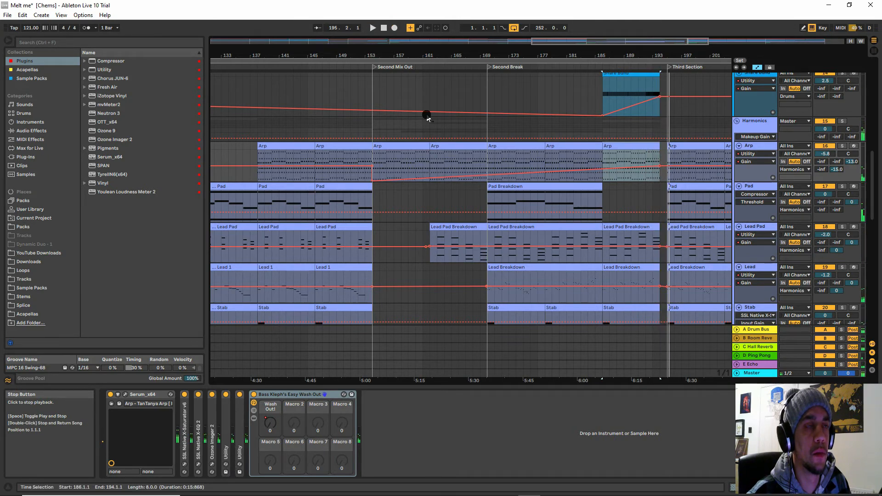
Examine the one-bar gap before the Third Section across the Snare Build, Arp, Pad, Lead, Stab, Noise and FX Loop tracks
drag(492, 51, 495, 51)
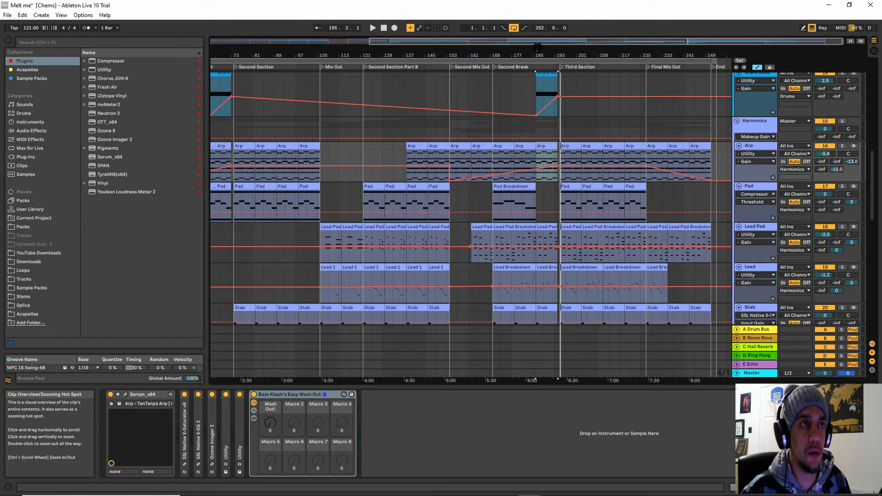
drag(528, 52, 529, 52)
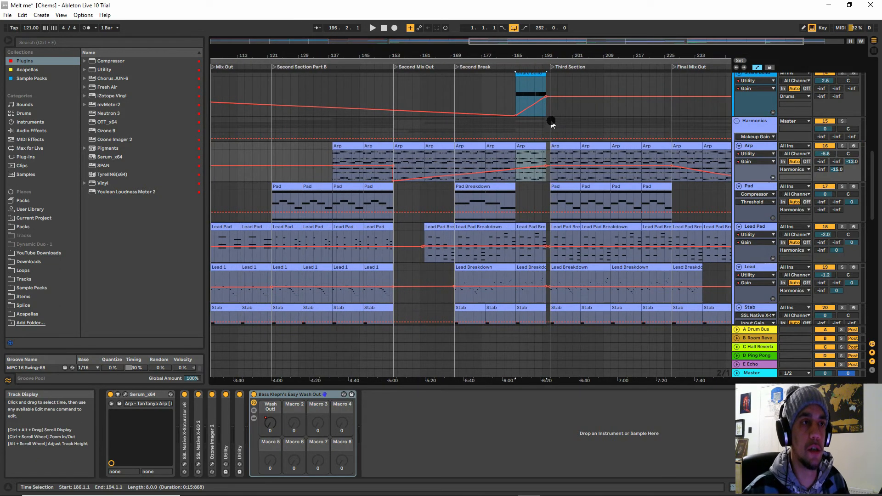
drag(542, 56, 540, 56)
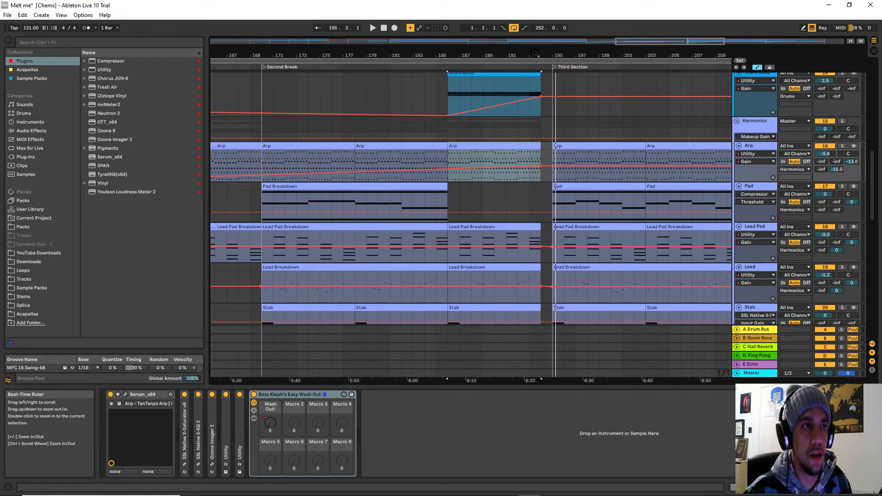
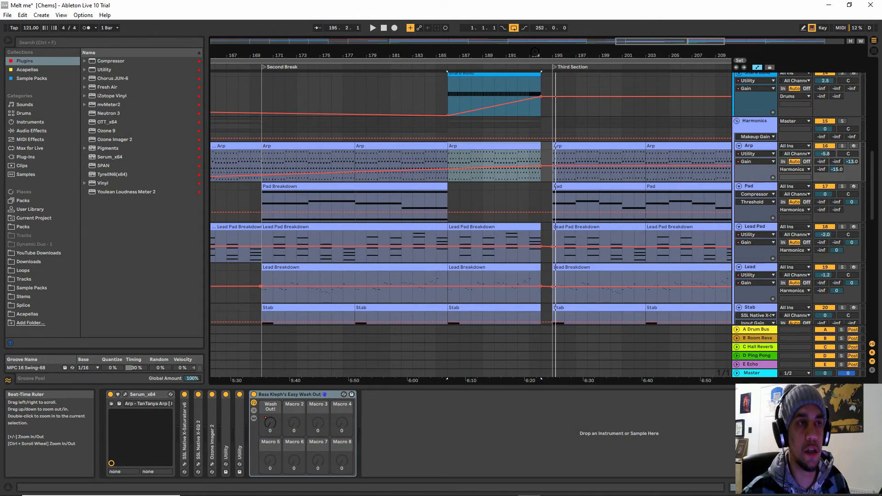
drag(535, 51, 535, 53)
scroll(519, 138, up, 3)
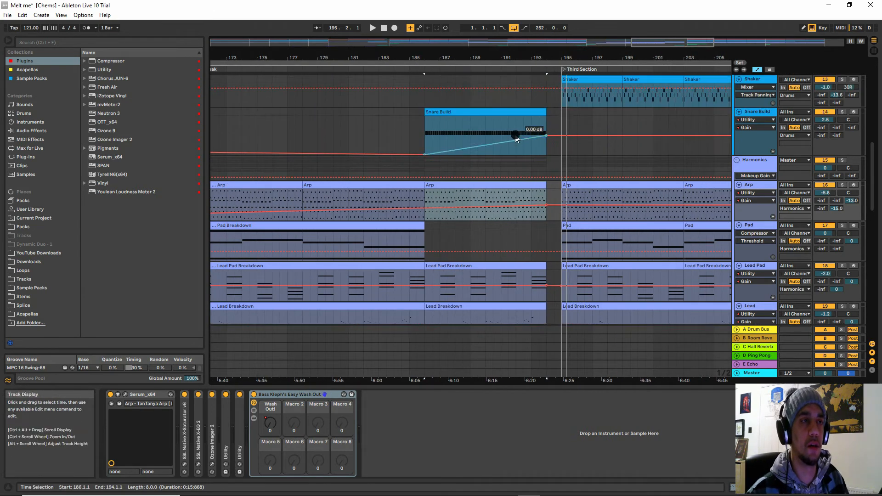
scroll(508, 122, down, 3)
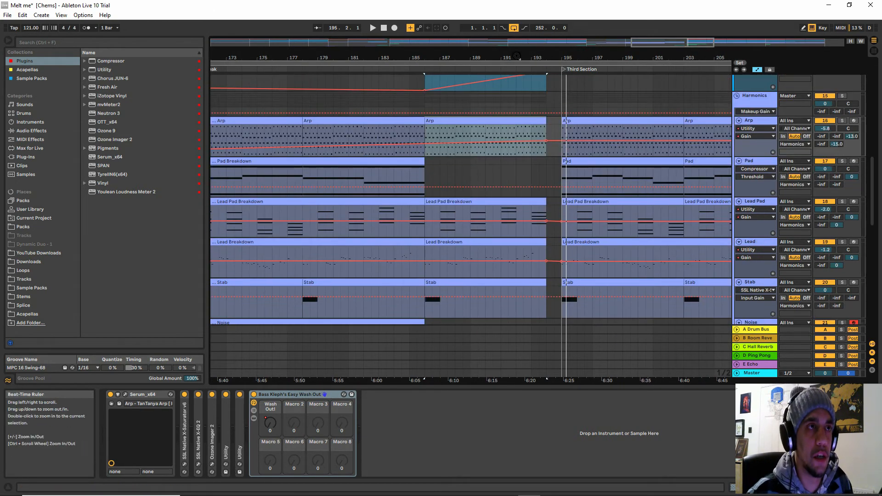
drag(517, 56, 518, 53)
scroll(529, 163, down, 5)
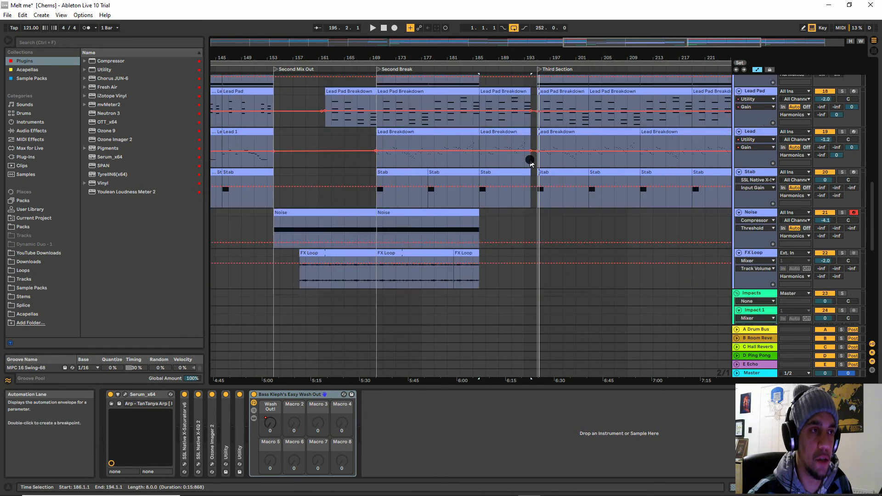
scroll(533, 163, up, 2)
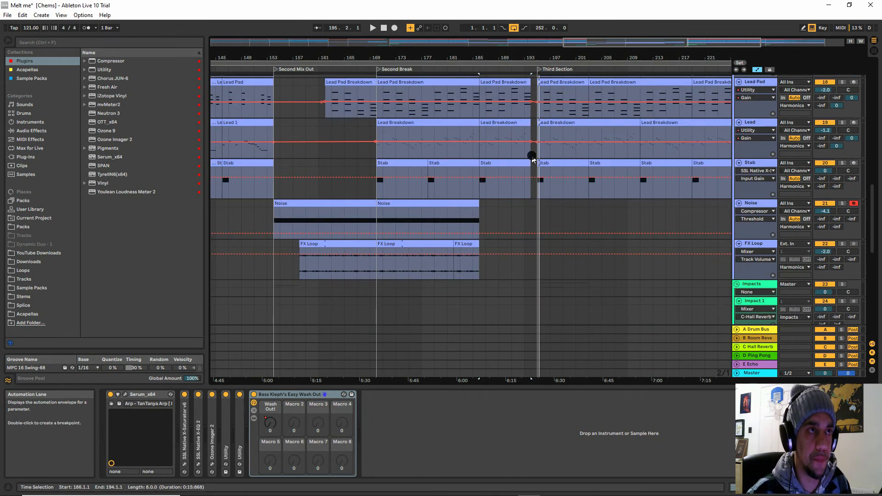
drag(538, 54, 537, 51)
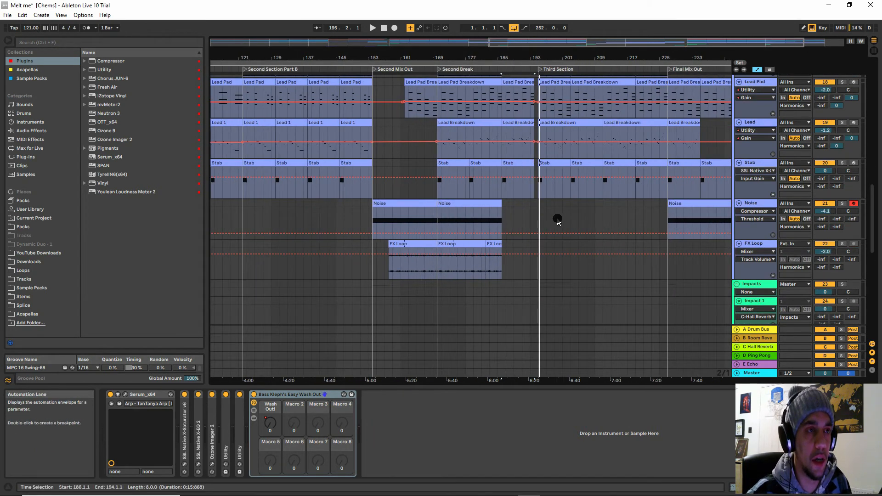
Look over the Impacts, Riser, Transition and Fill clips around the Third Section, and compare them with the harmonic and drum tracks
scroll(560, 225, down, 5)
scroll(560, 228, down, 5)
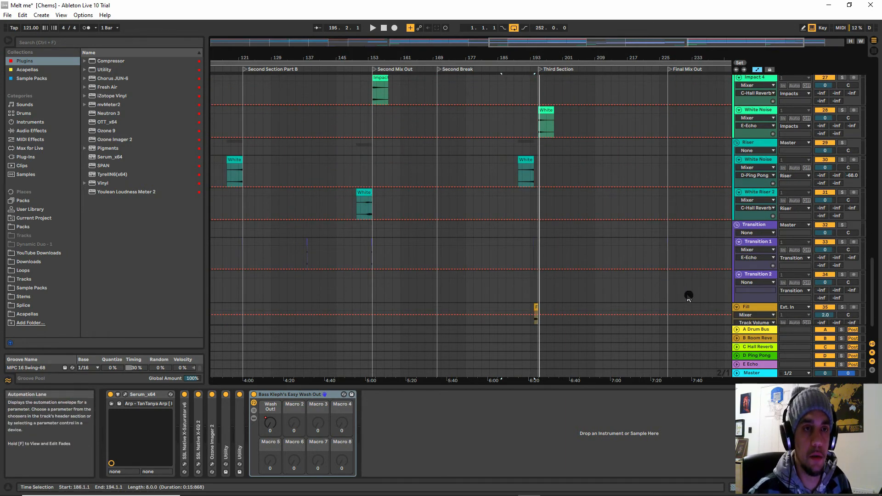
scroll(703, 294, down, 2)
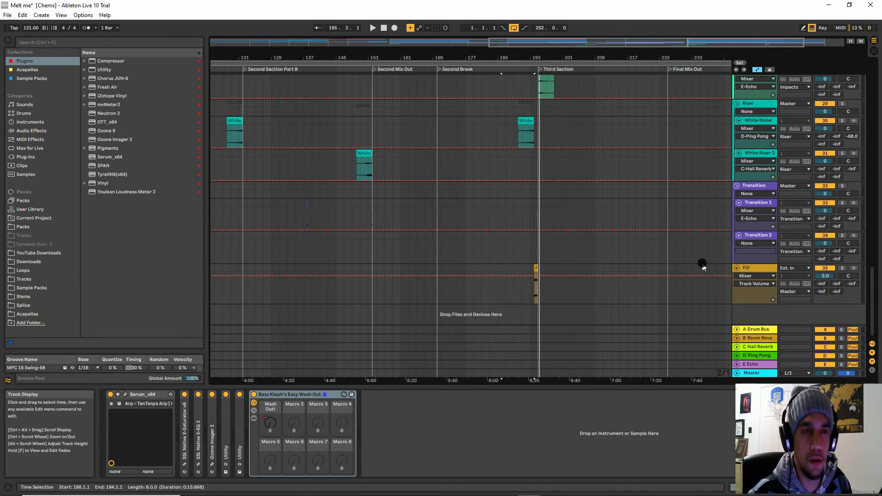
scroll(669, 243, up, 2)
scroll(665, 242, up, 8)
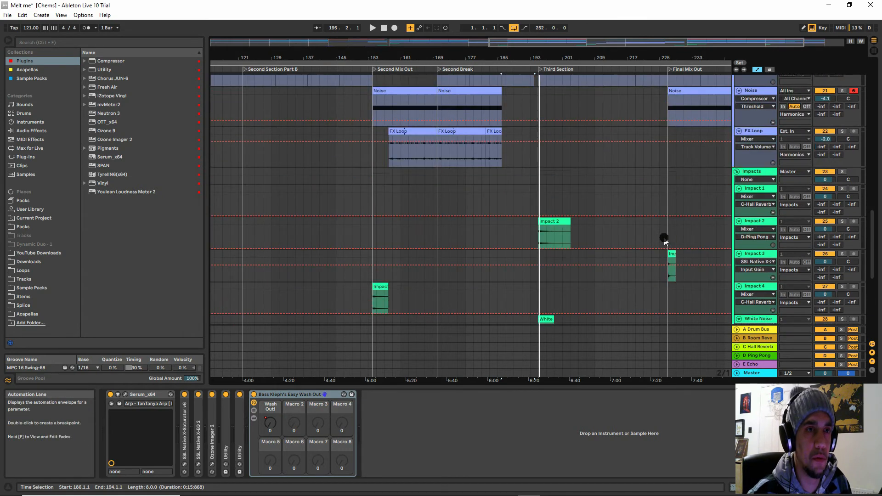
scroll(665, 243, up, 8)
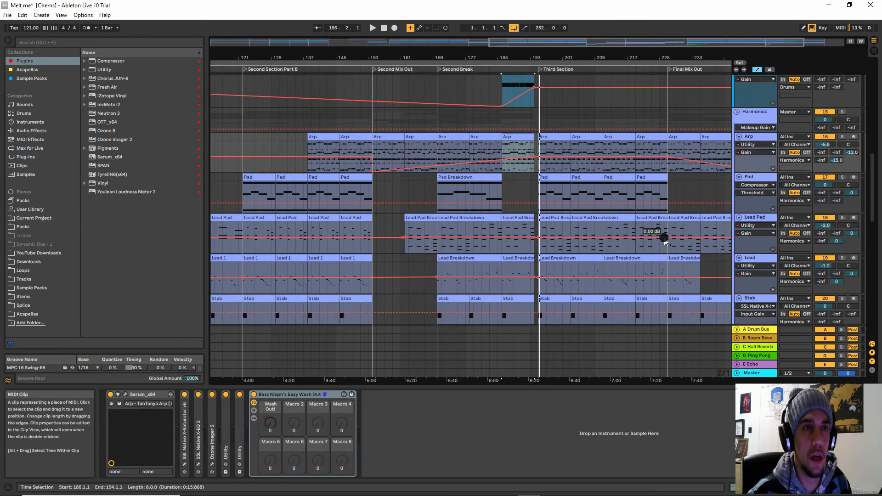
scroll(663, 237, up, 5)
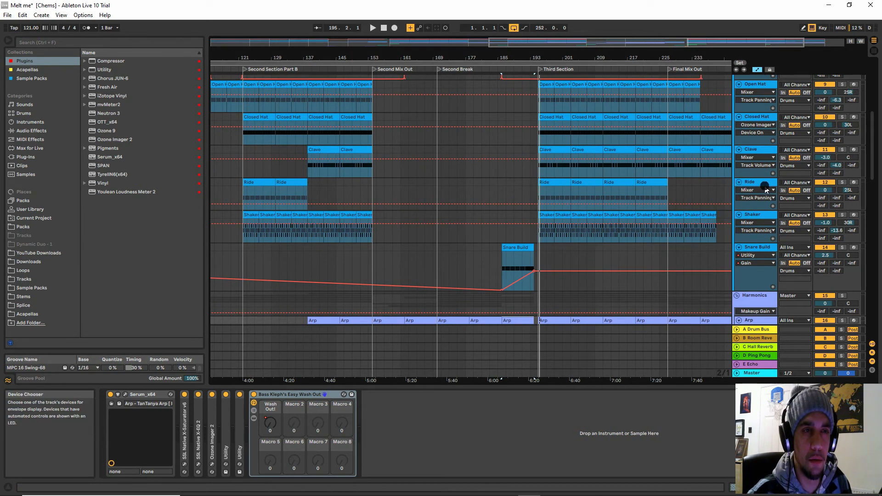
Inspect the device chains of the Closed Hat and Shaker tracks, ending on the Closed Hat's Drum Rack
scroll(696, 186, up, 2)
scroll(694, 183, up, 1)
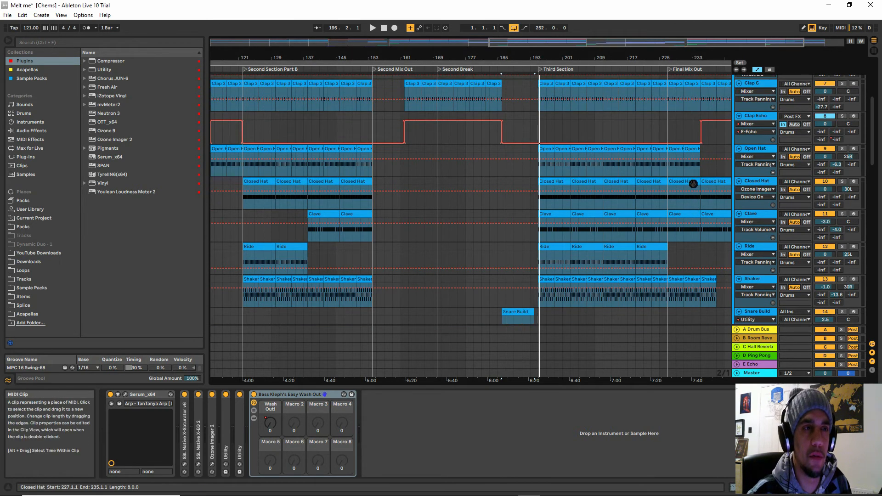
click(752, 182)
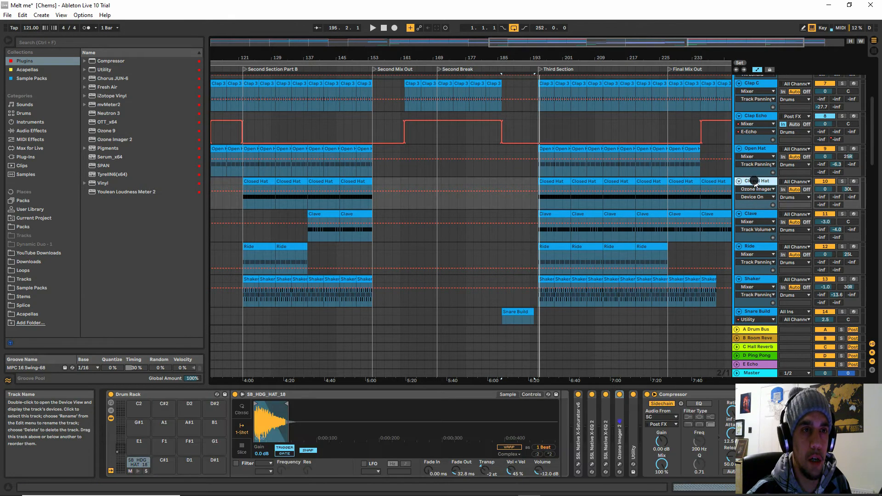
click(754, 278)
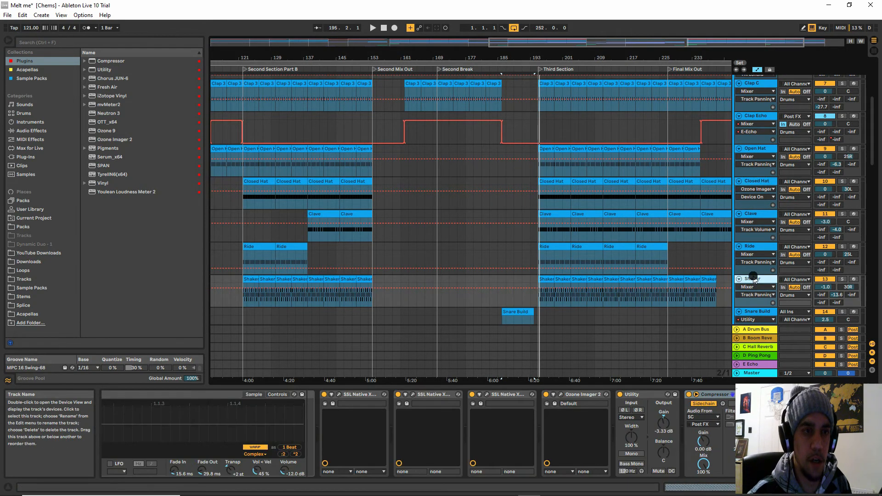
click(760, 186)
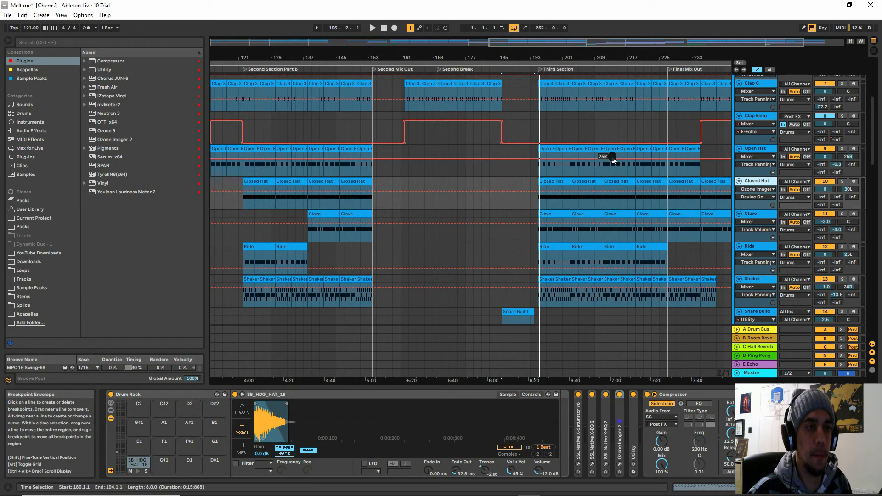
Hide the automation envelopes so the whole arrangement displays only its clips
scroll(615, 151, down, 5)
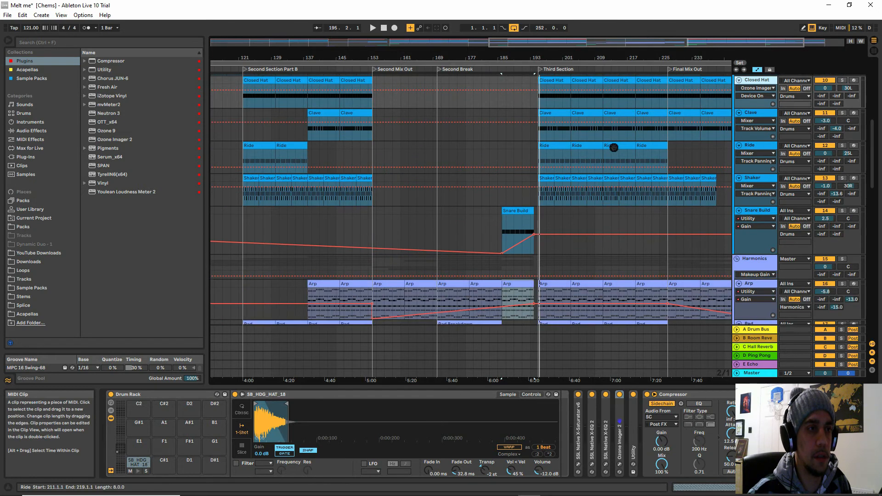
scroll(614, 151, up, 10)
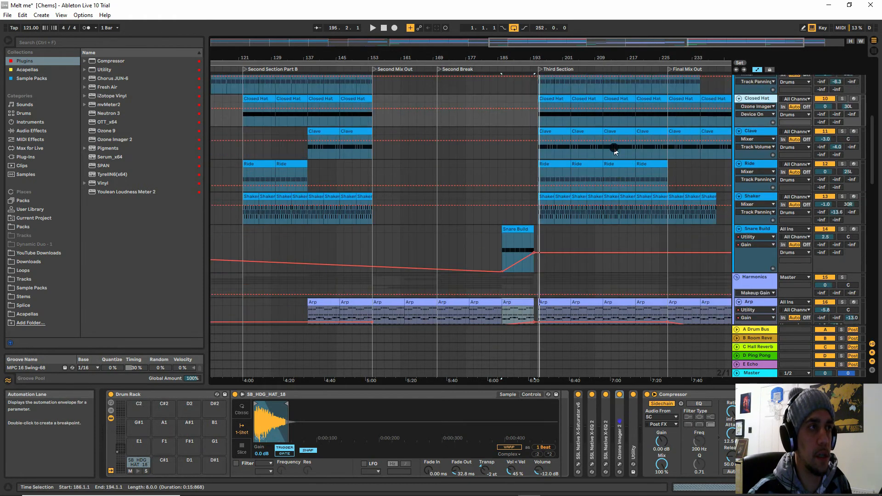
drag(418, 52, 419, 55)
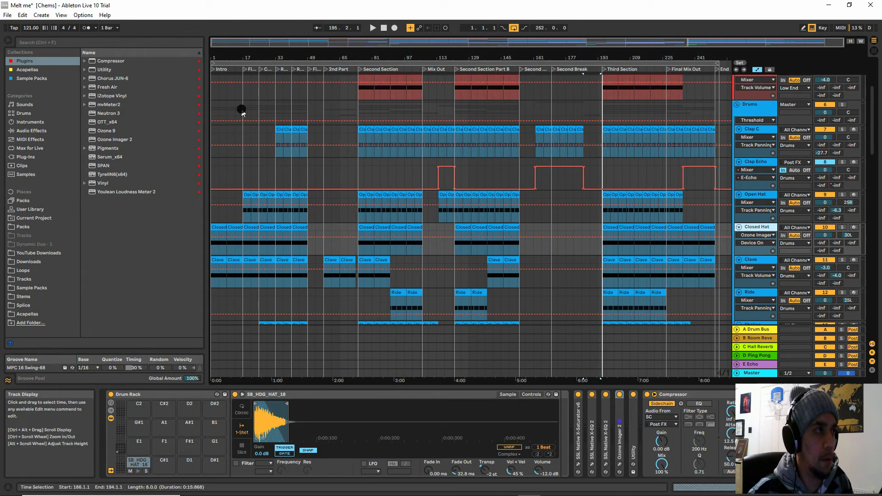
click(758, 69)
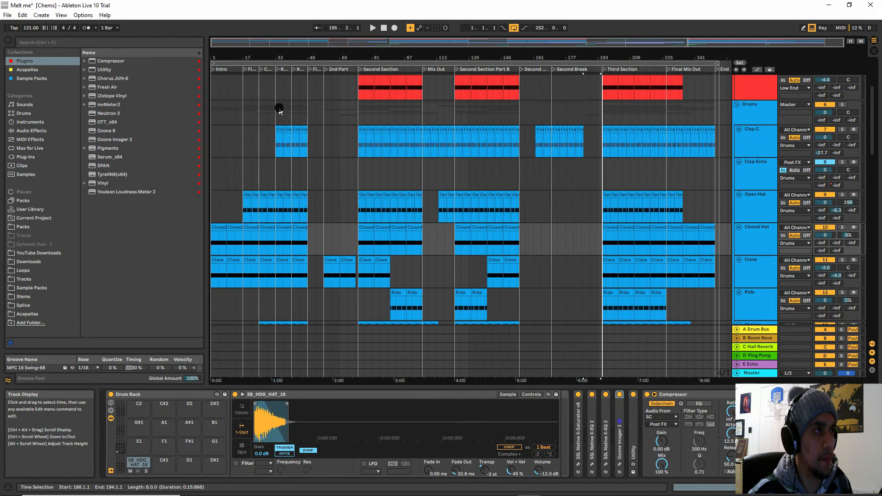
Examine where the Kick, Bass, Sub, Clap and Open Hat clips enter and drop out from the Intro to the Second Break
drag(301, 55, 404, 83)
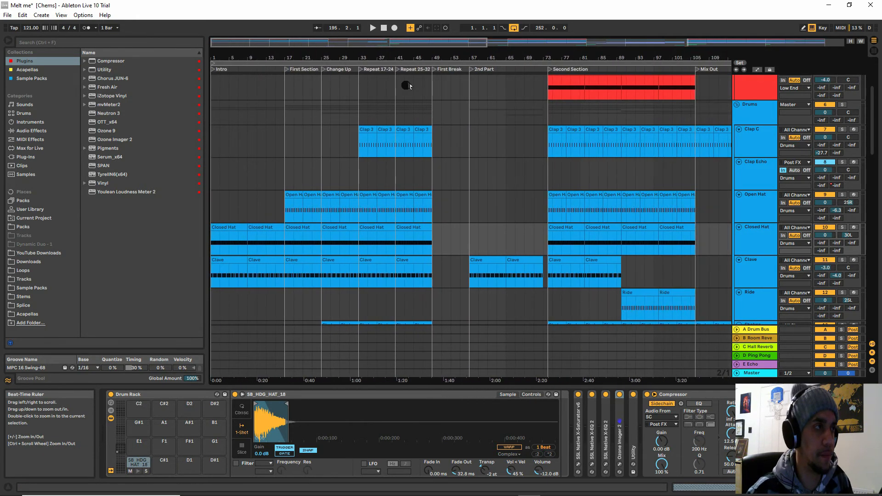
scroll(384, 144, up, 4)
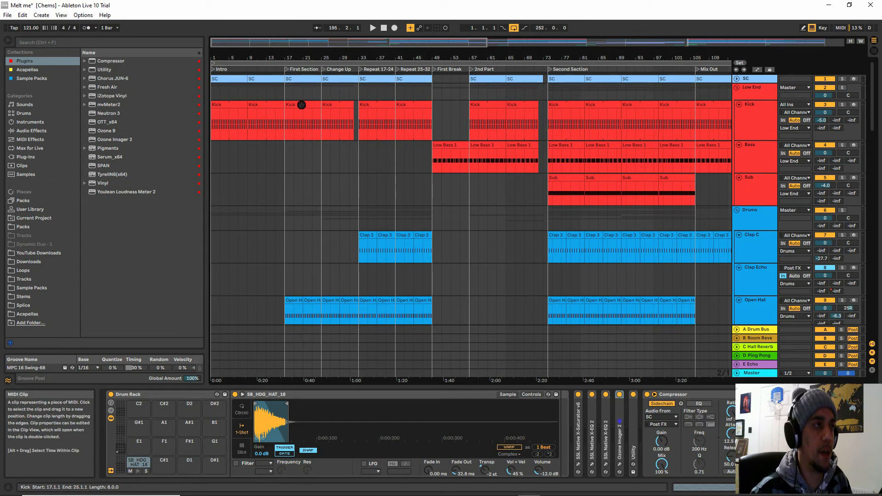
drag(304, 58, 289, 82)
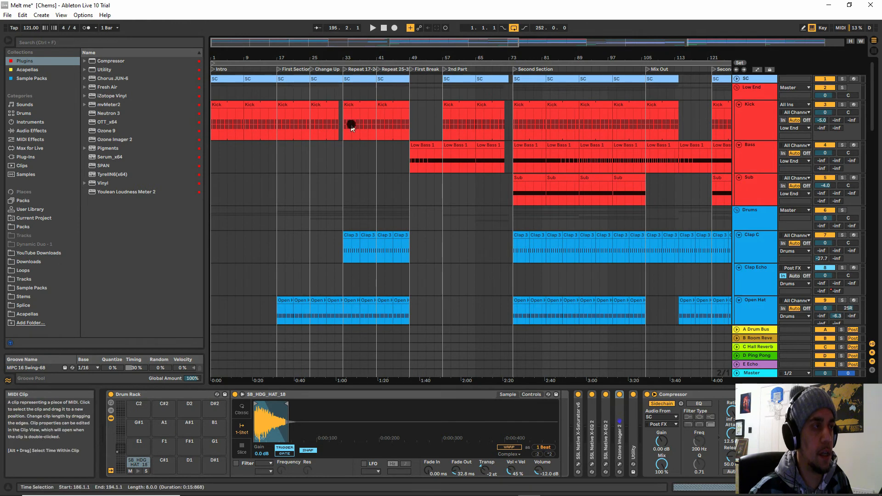
click(432, 105)
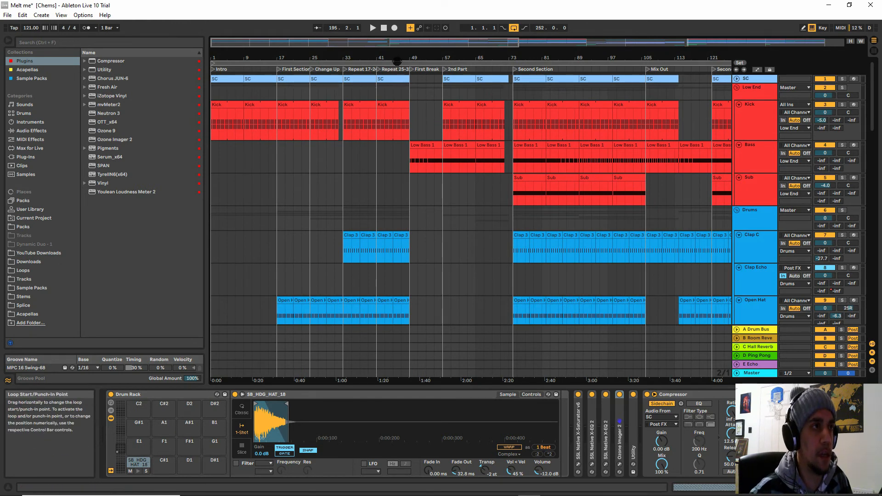
drag(394, 55, 345, 53)
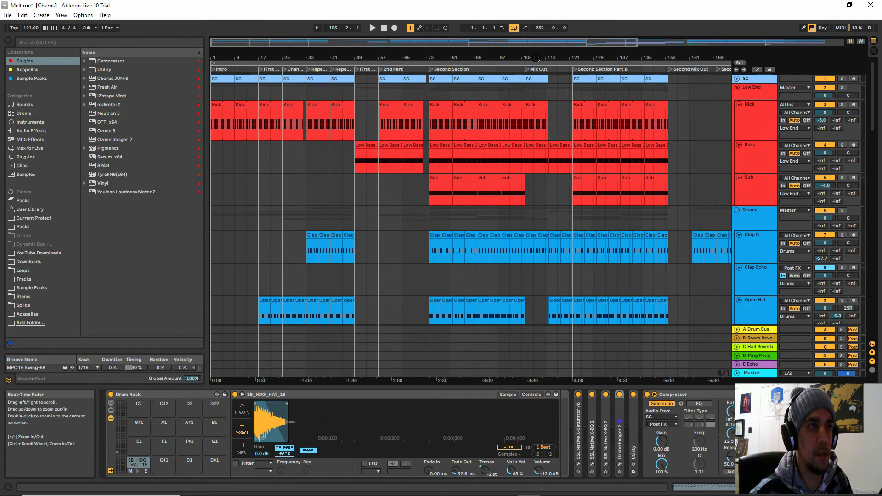
drag(633, 59, 526, 112)
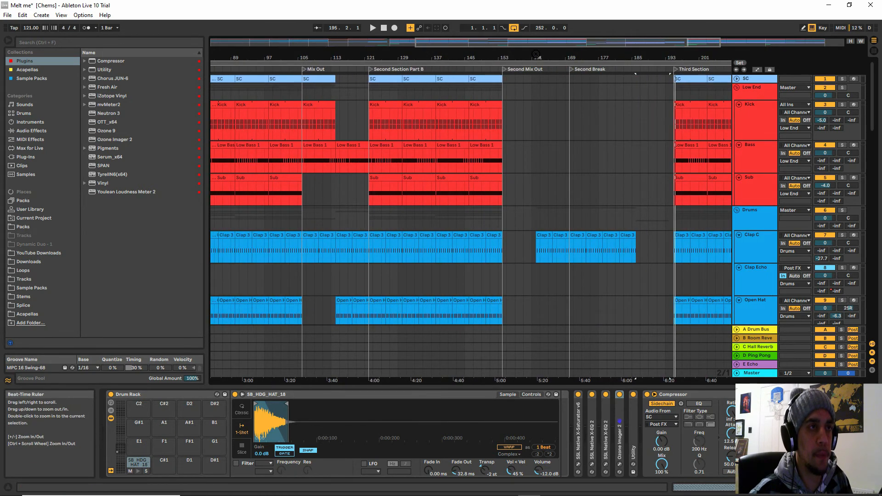
mouse_move(536, 54)
mouse_down()
mouse_move(591, 53)
mouse_move(535, 54)
mouse_up()
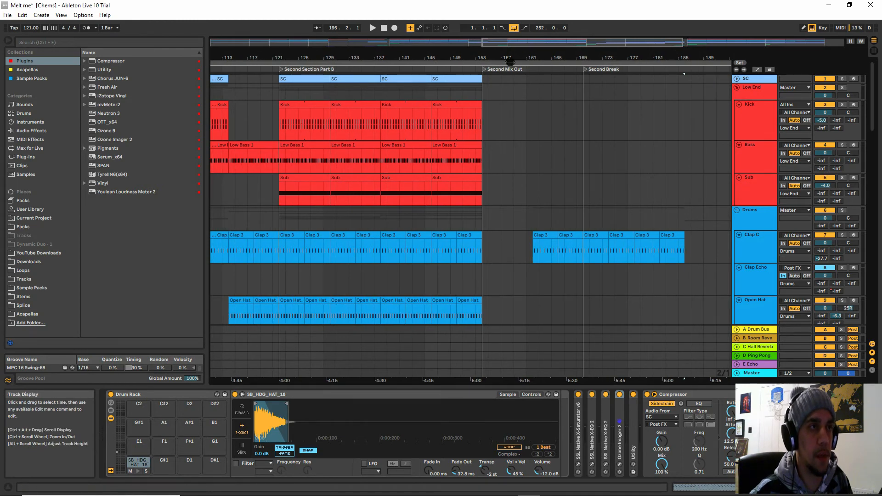
Examine the Second Mix Out and Second Break between the surrounding kick sections, selecting the last Kick clip of Second Section Part B
drag(510, 60, 511, 60)
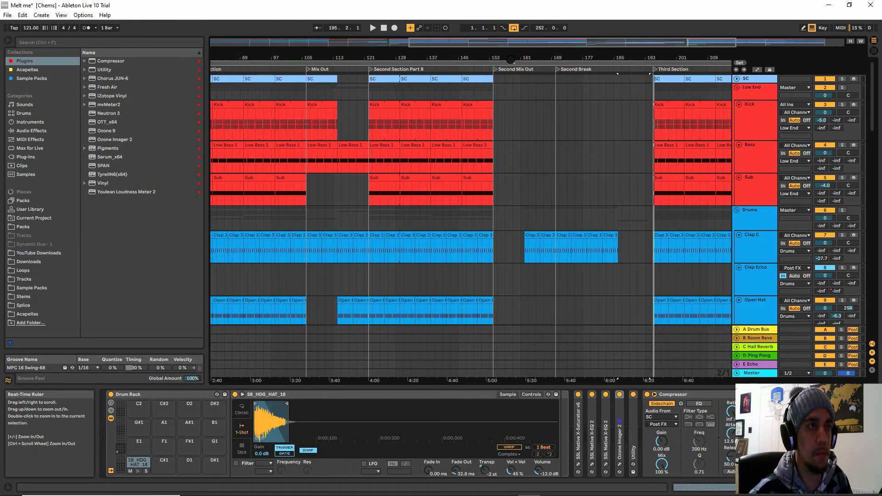
click(520, 109)
drag(496, 59, 496, 57)
click(479, 110)
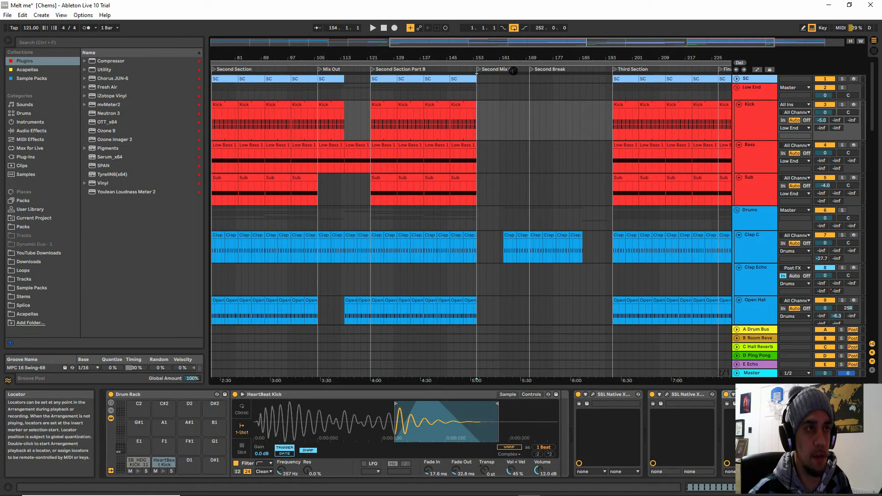
key(shift+Left)
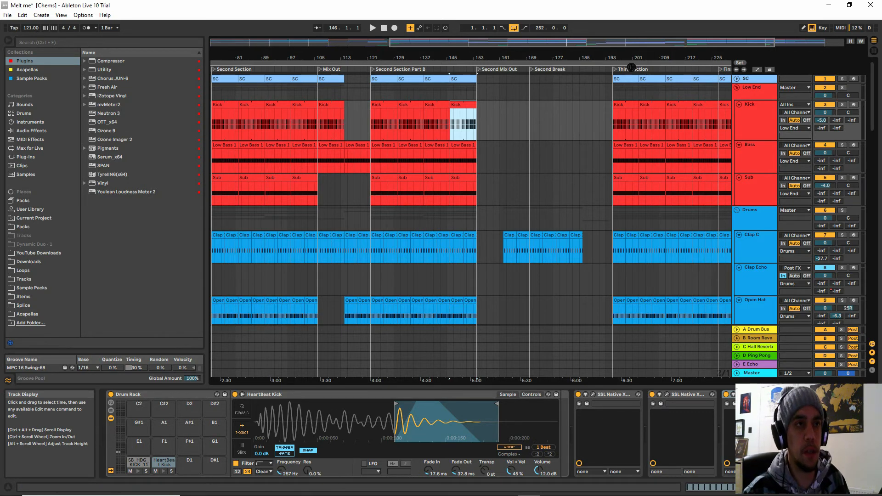
drag(632, 61, 630, 55)
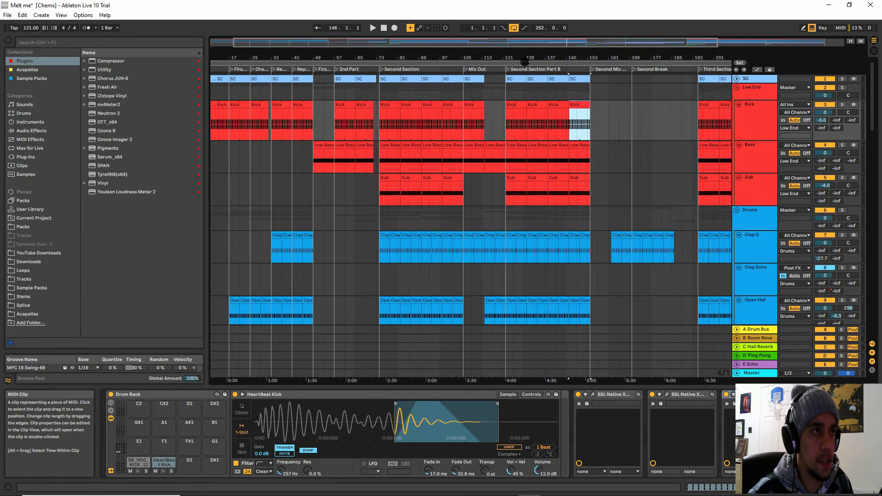
Look over the whole arrangement from Intro to End, comparing the lengths and order of its sections
drag(517, 55, 516, 54)
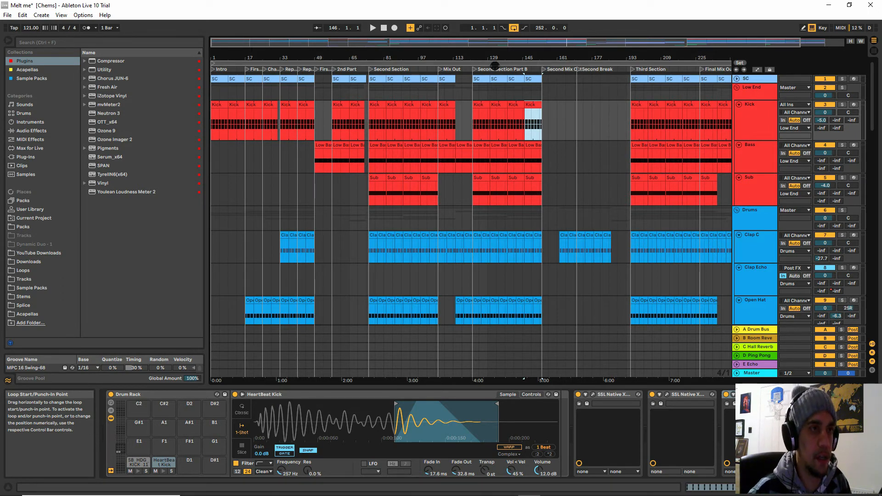
drag(492, 55, 472, 56)
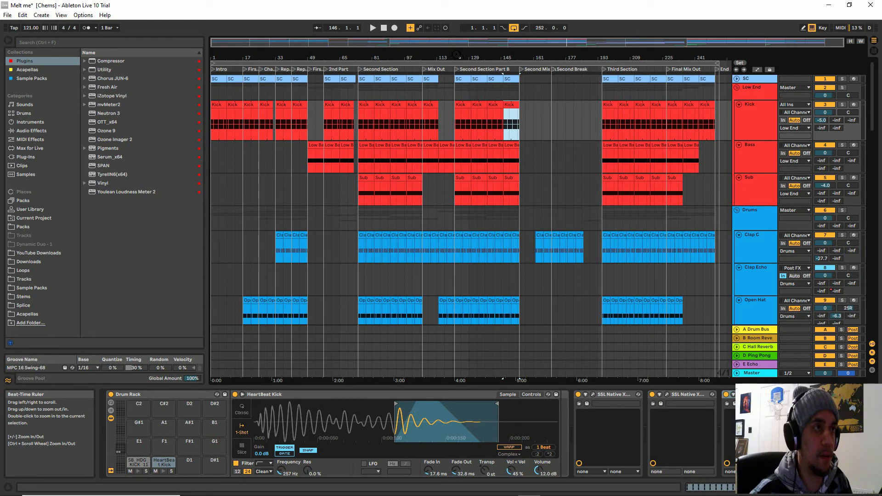
drag(459, 59, 458, 54)
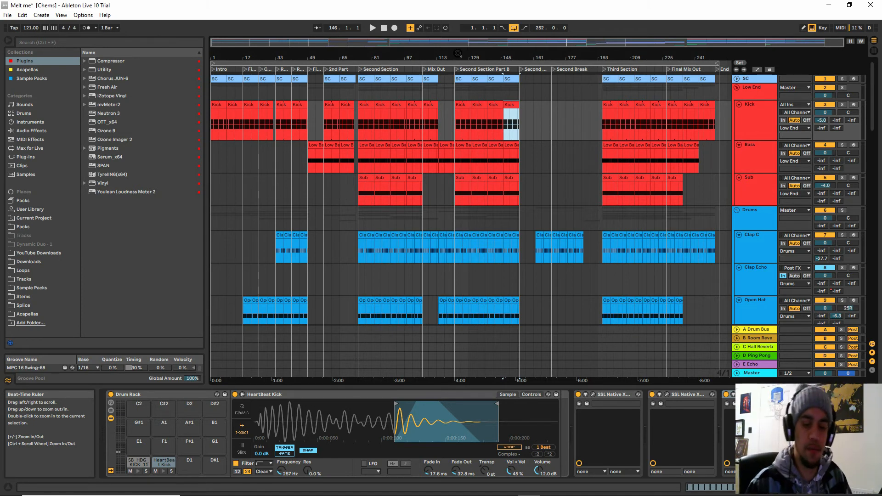
click(458, 53)
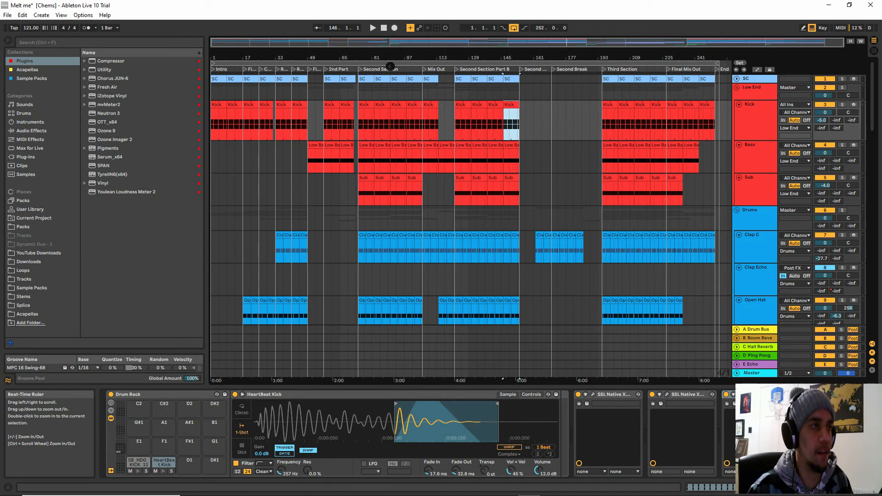
drag(320, 56, 326, 56)
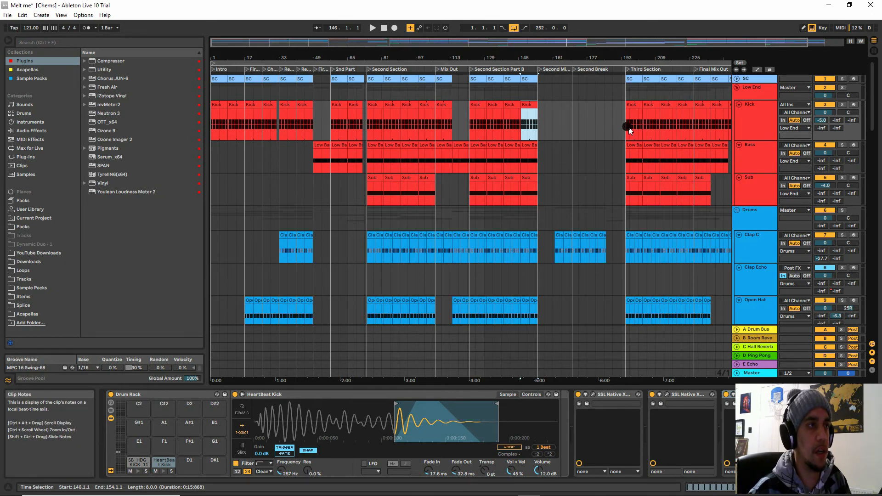
click(376, 57)
drag(376, 57, 374, 54)
Compare the low-end tracks with the Clap, Open Hat, Closed Hat and Clave tracks across the full arrangement
scroll(565, 128, down, 2)
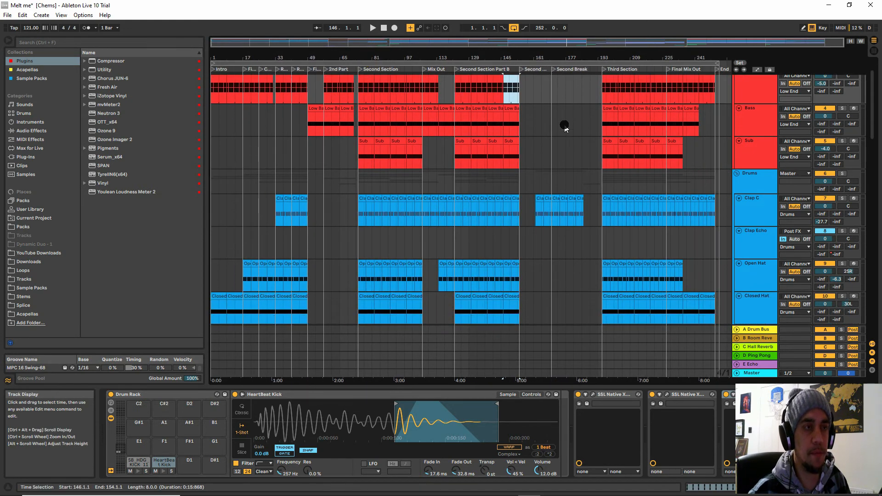
scroll(564, 129, up, 2)
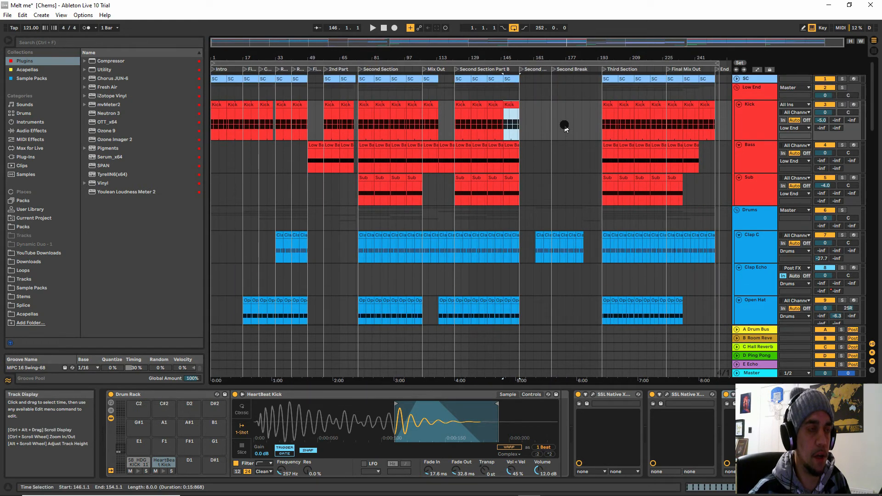
scroll(564, 128, down, 3)
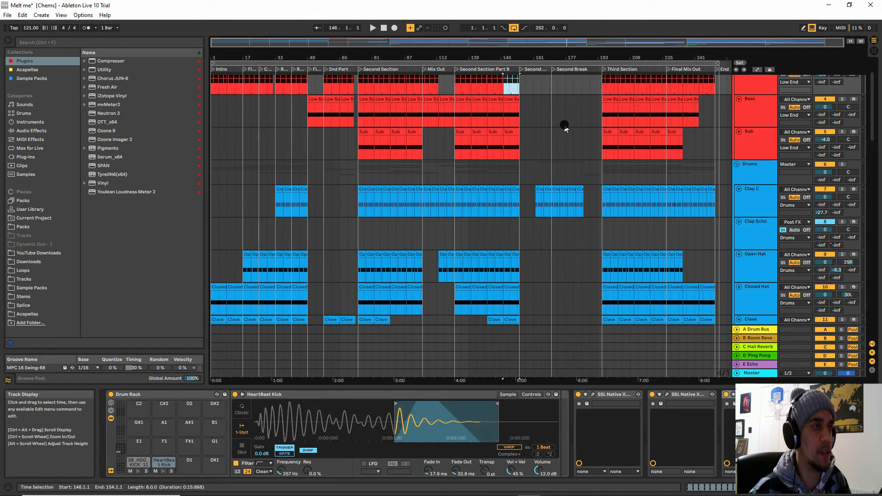
scroll(565, 129, up, 3)
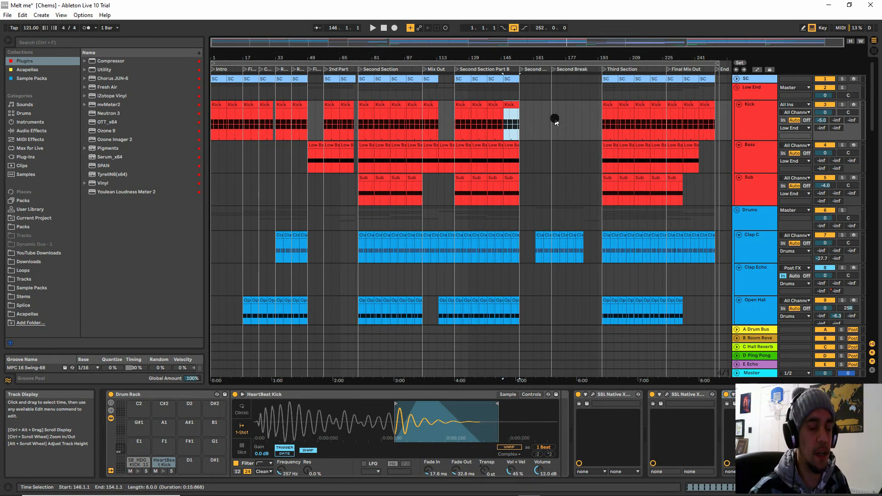
scroll(551, 123, down, 3)
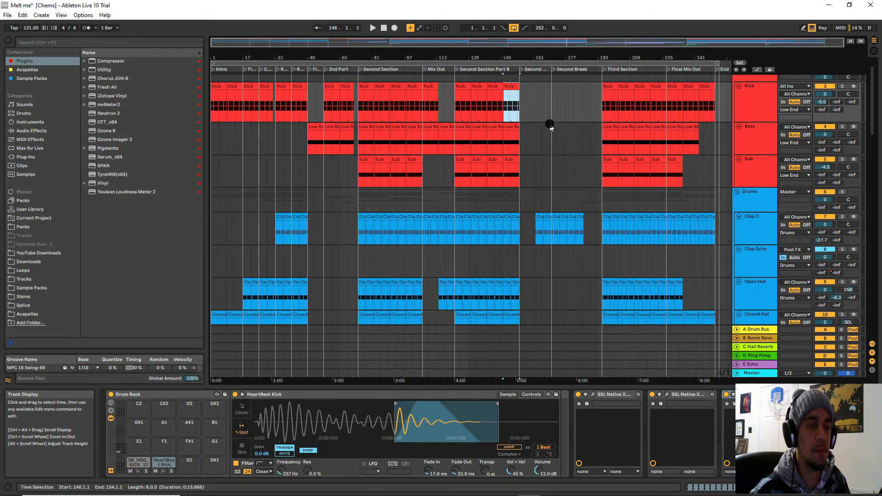
scroll(550, 126, up, 3)
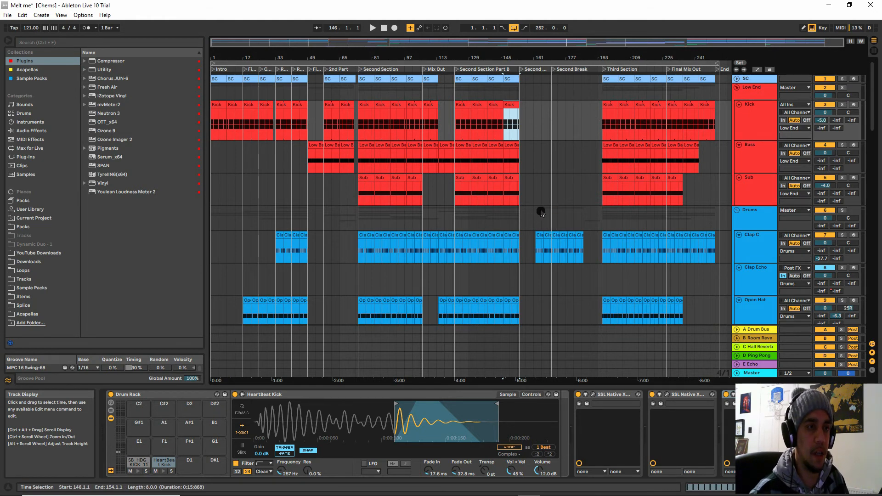
scroll(539, 209, down, 4)
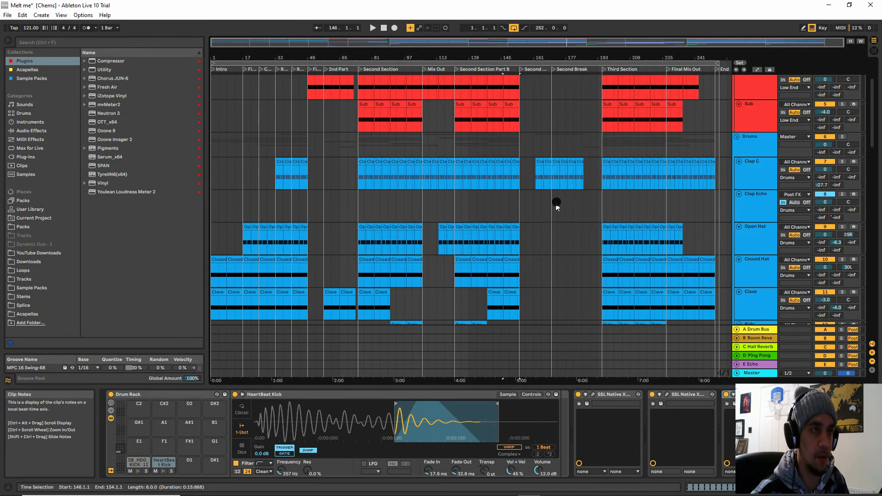
scroll(545, 180, up, 4)
scroll(545, 183, up, 1)
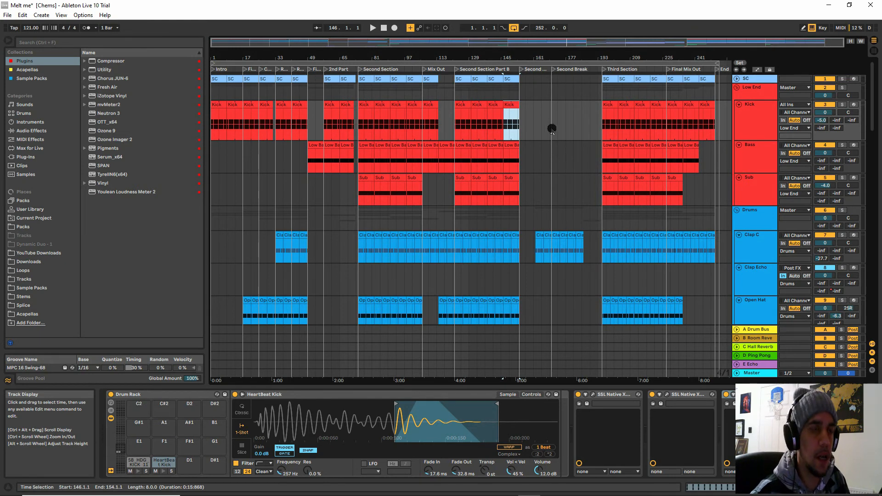
scroll(670, 339, down, 3)
scroll(670, 339, down, 2)
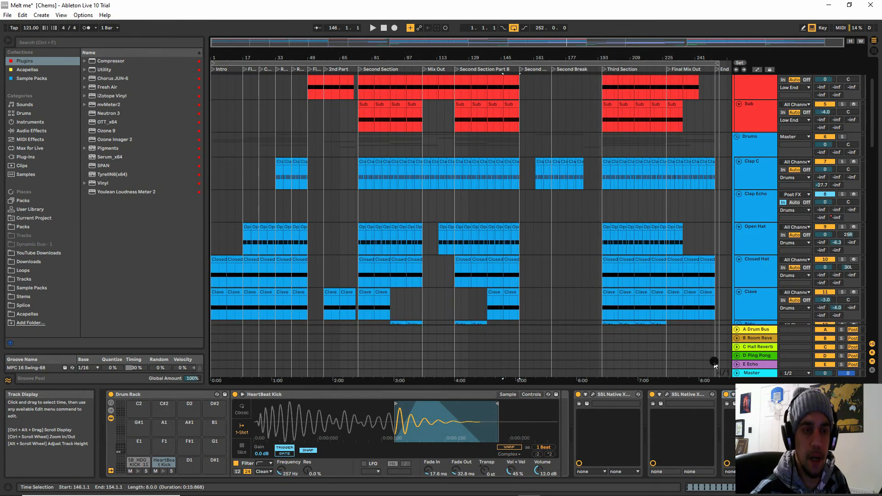
Display the Master track's device chain and open its Neutron 3 plug-in window
click(753, 373)
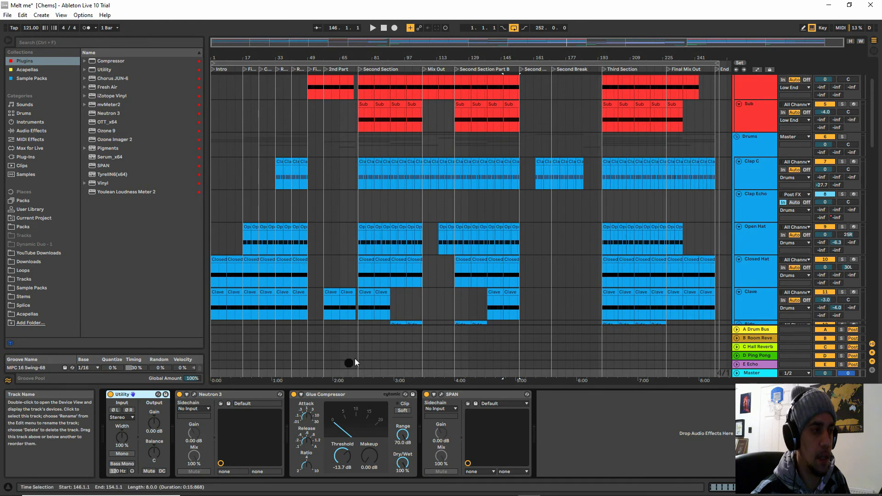
scroll(543, 220, up, 1)
scroll(543, 219, up, 4)
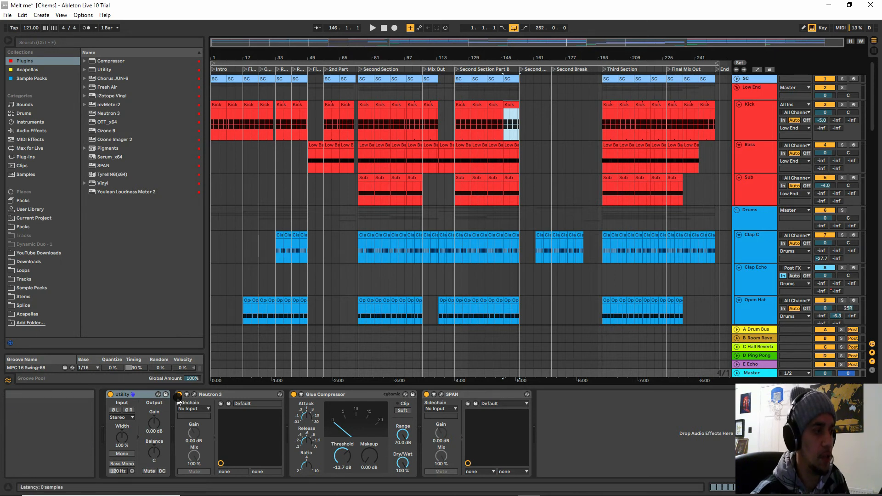
click(193, 395)
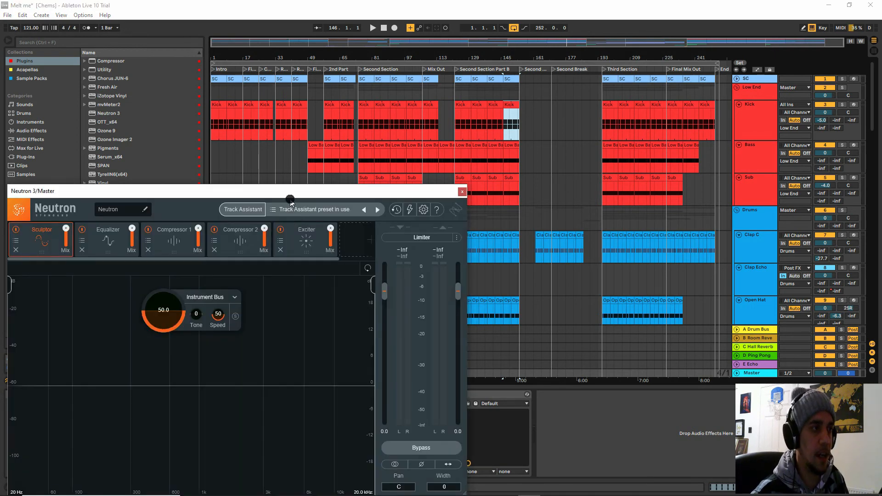
drag(301, 192, 387, 180)
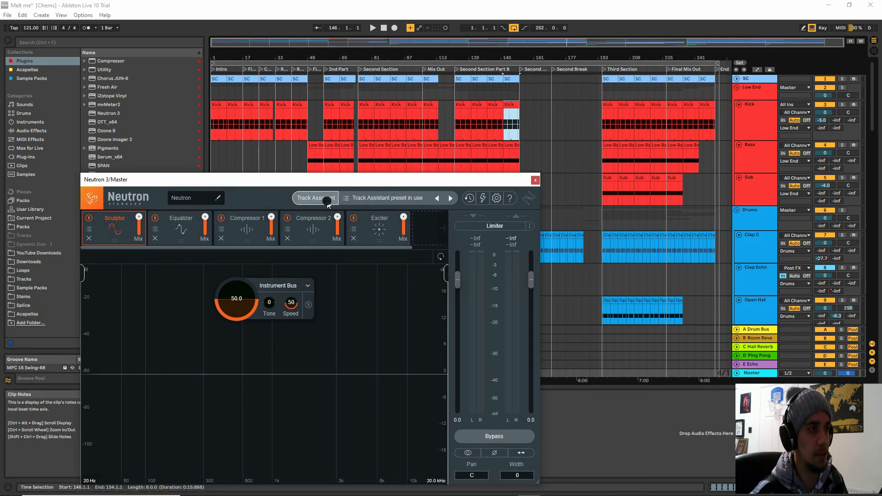
Review the Track Assistant's Instrument, Style and Intensity options in Neutron 3, then close the assistant and the plug-in without running it
click(327, 201)
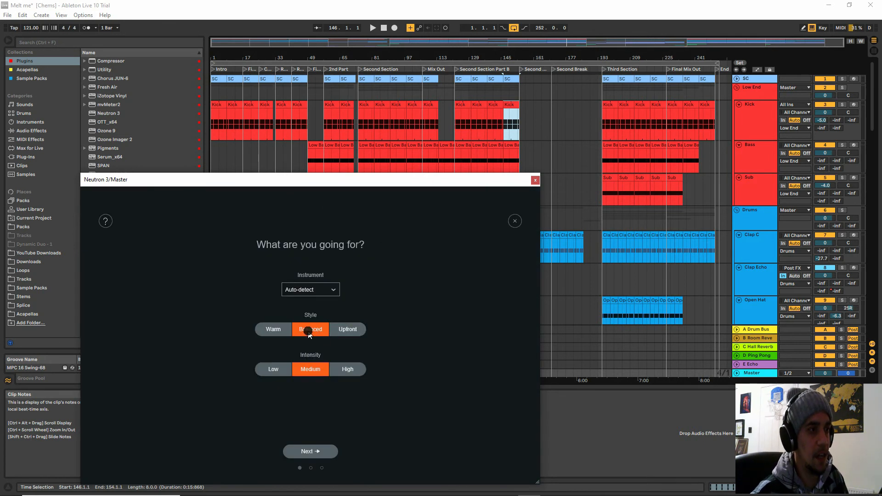
click(314, 328)
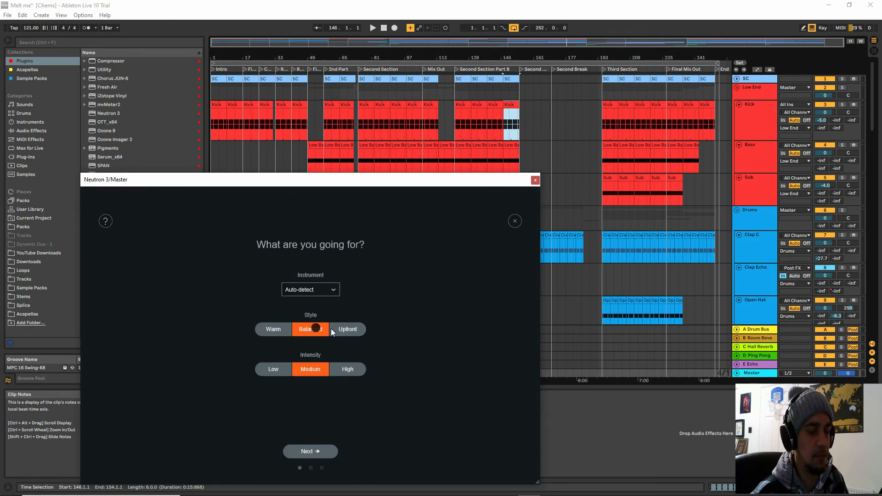
click(514, 223)
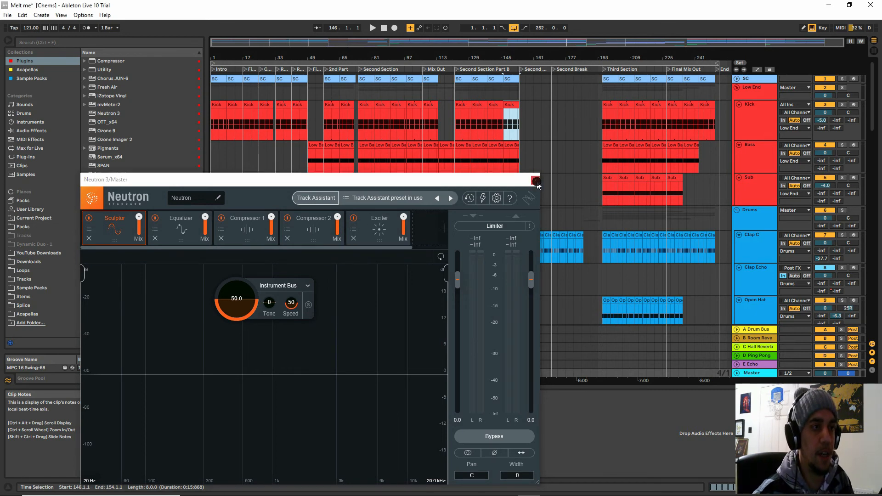
click(537, 183)
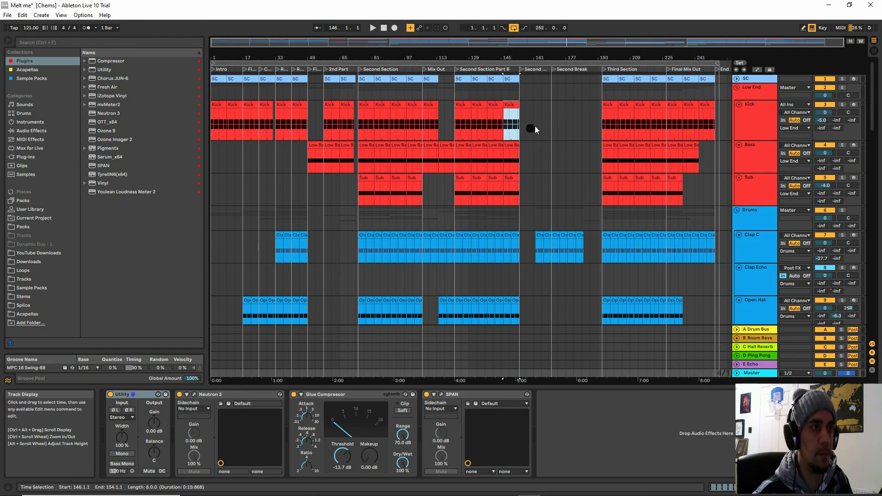
click(463, 105)
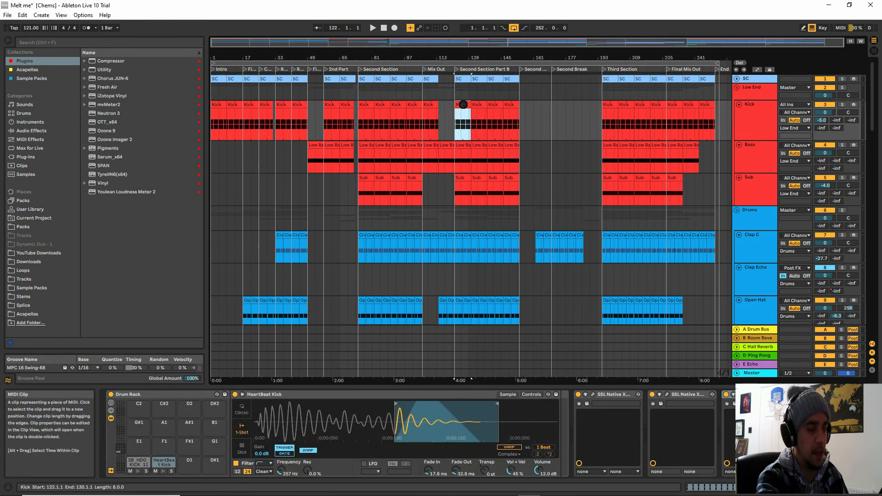
key(space)
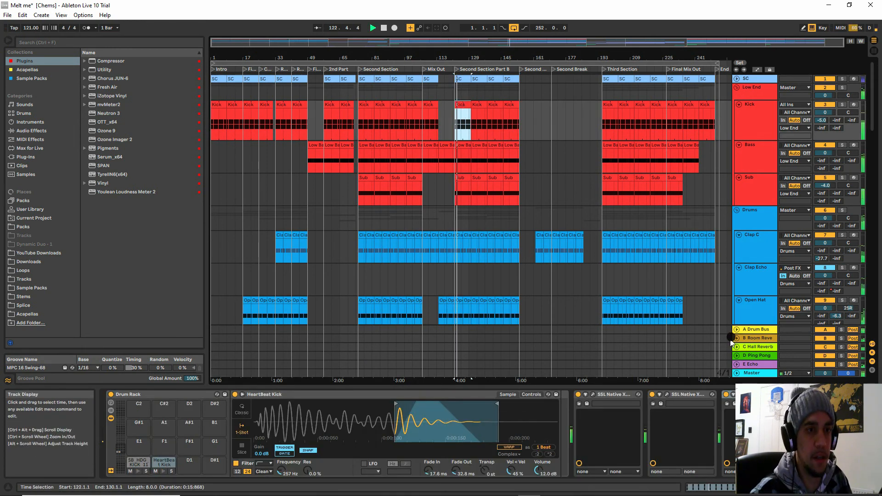
click(751, 374)
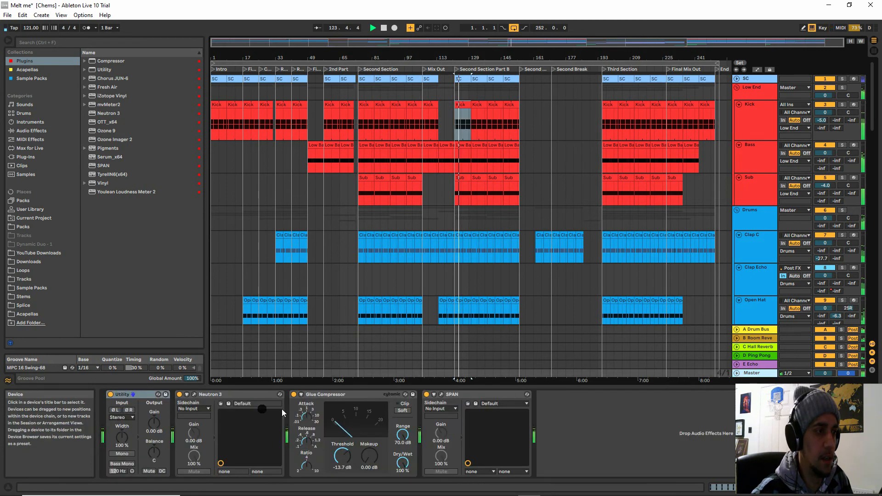
key(space)
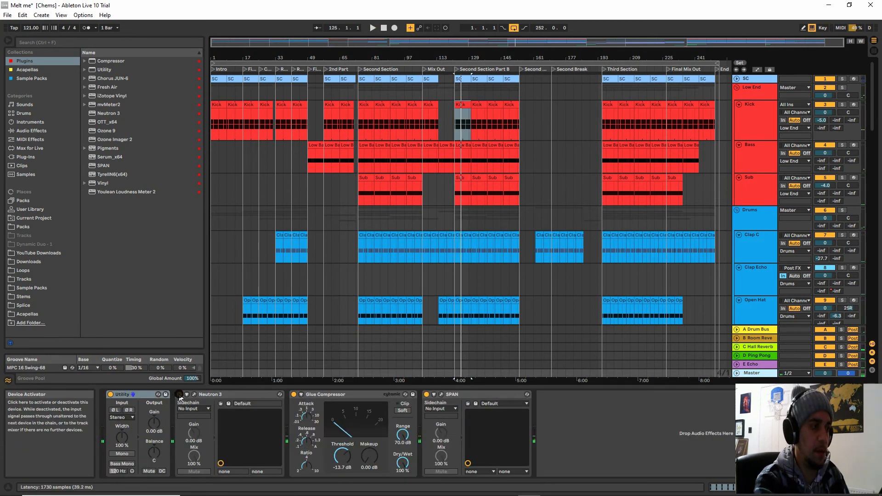
Replay the start of Second Section Part B while switching the Master's Neutron 3 off and on to compare, then stop and reselect the Kick clip
key(space)
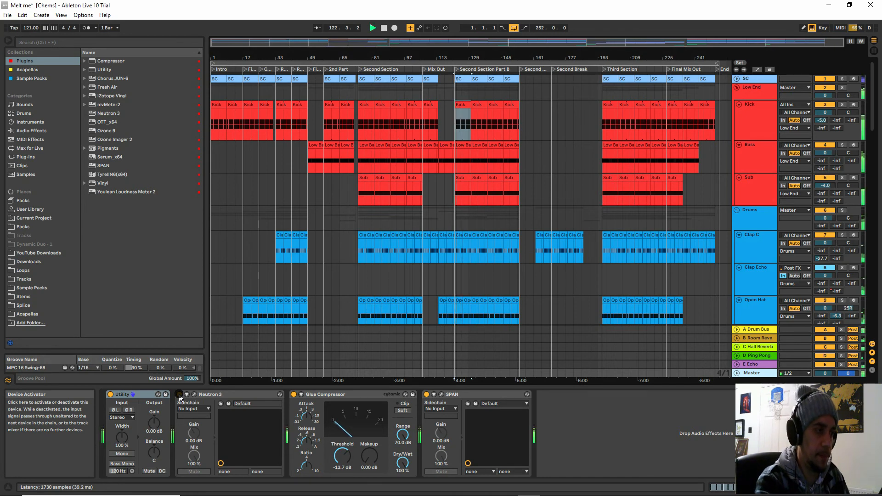
click(179, 395)
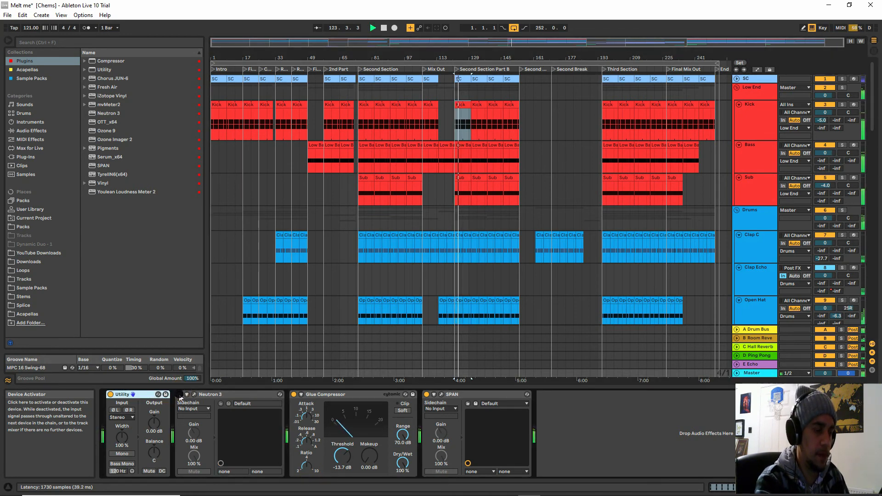
click(179, 395)
click(179, 395)
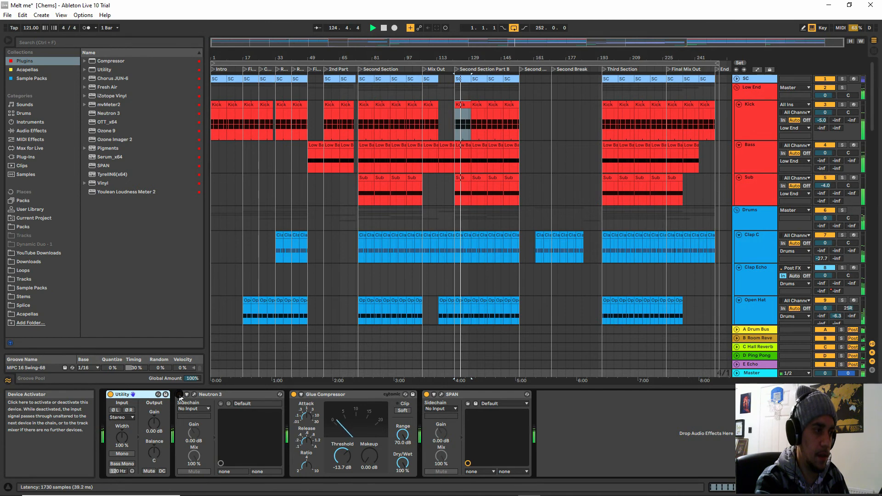
click(179, 395)
key(space)
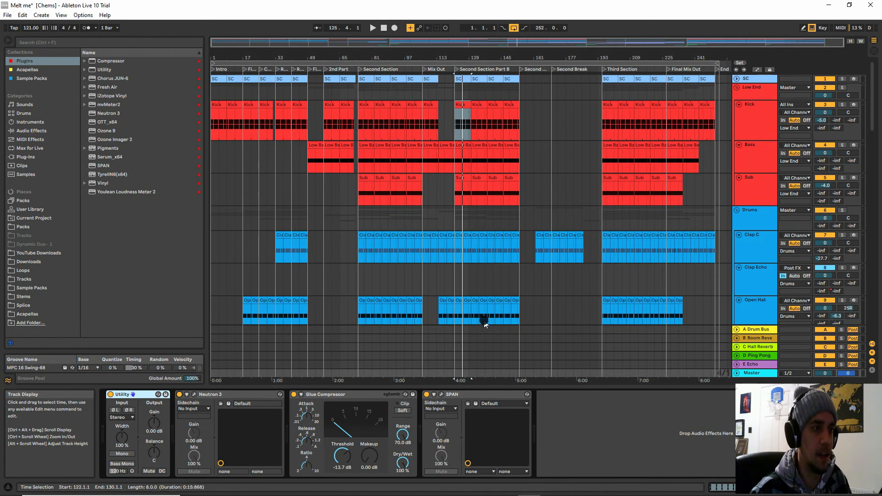
click(464, 103)
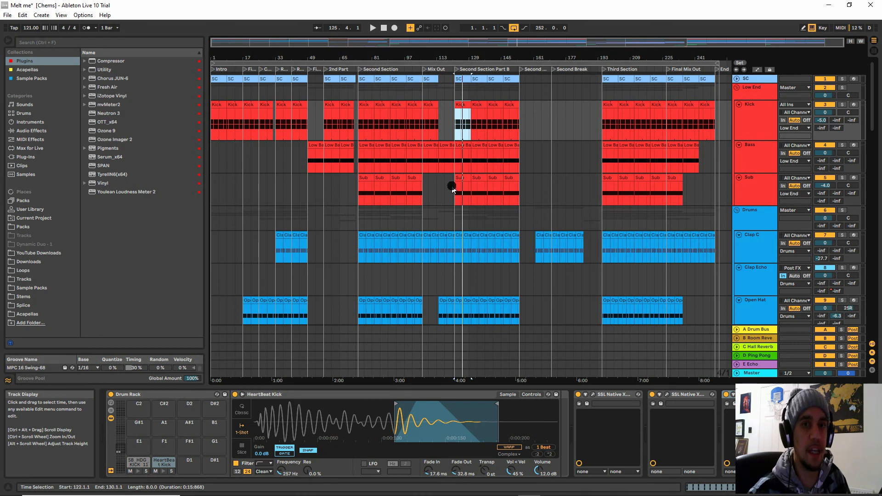
Review the device chains of the Bass and Sub tracks, the Low End group and the Master one after another
click(464, 165)
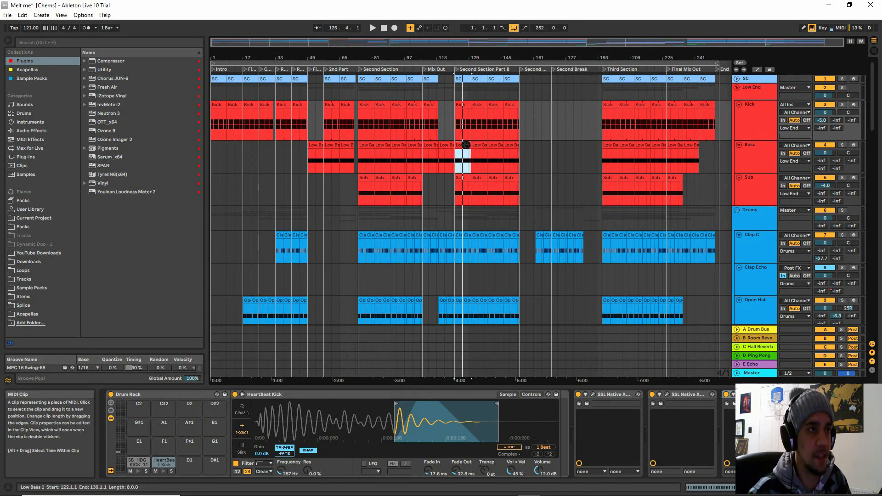
click(466, 177)
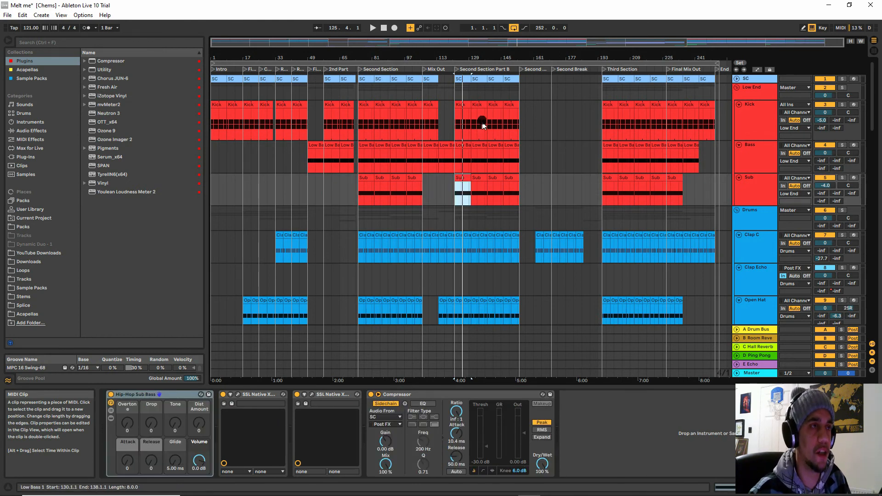
scroll(482, 120, down, 1)
scroll(482, 120, up, 1)
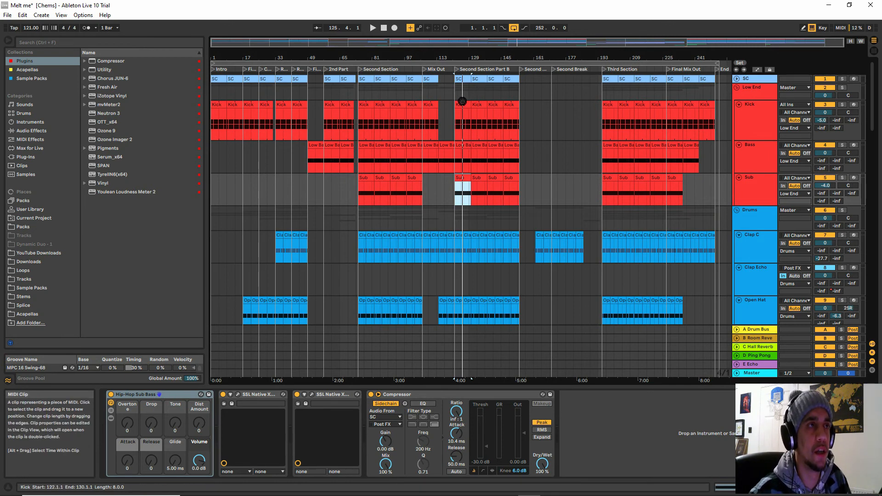
click(764, 88)
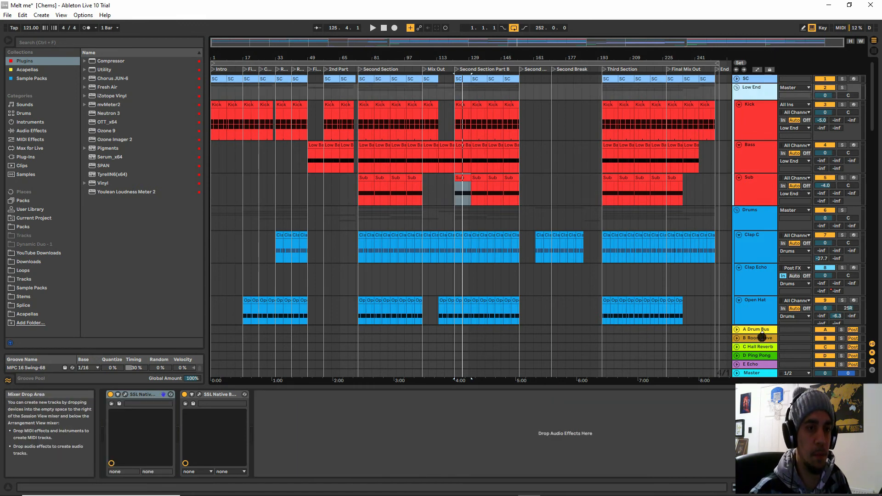
click(756, 373)
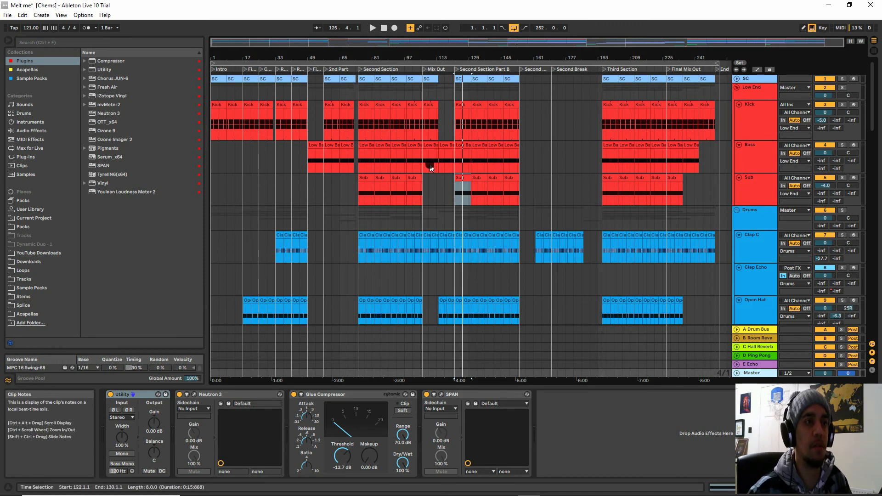
Display the device chains of the Shaker and Closed Hat tracks by selecting their first clips in Second Section Part B
scroll(467, 215, down, 2)
scroll(467, 214, down, 4)
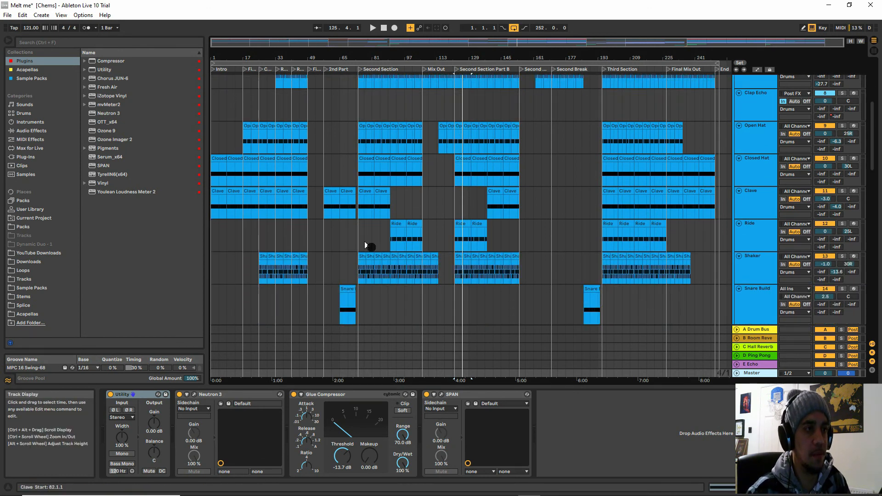
click(462, 256)
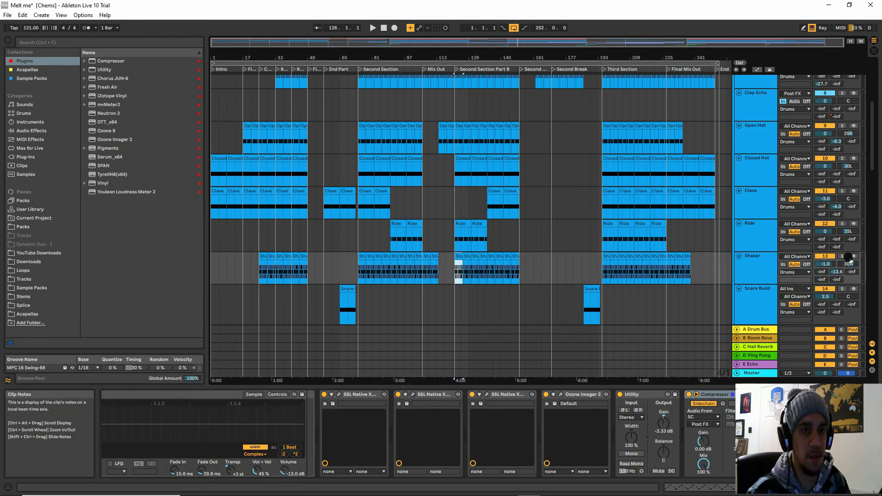
click(463, 161)
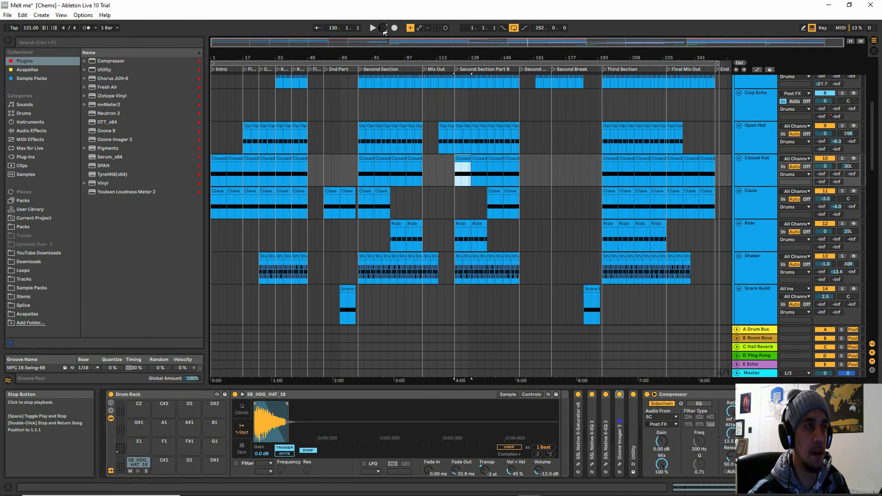
click(404, 53)
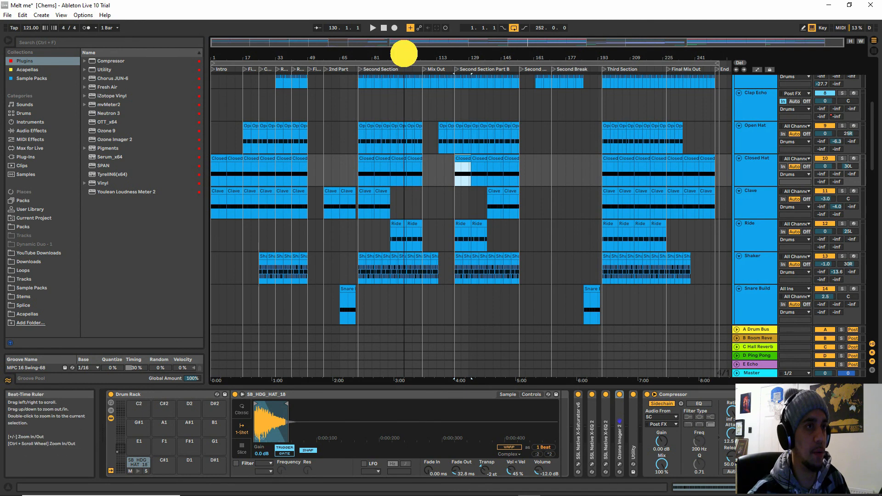
click(395, 85)
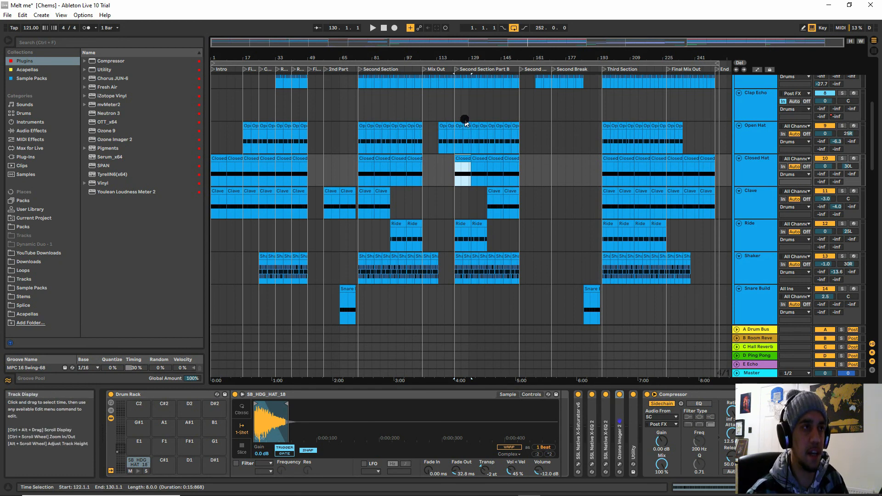
click(468, 58)
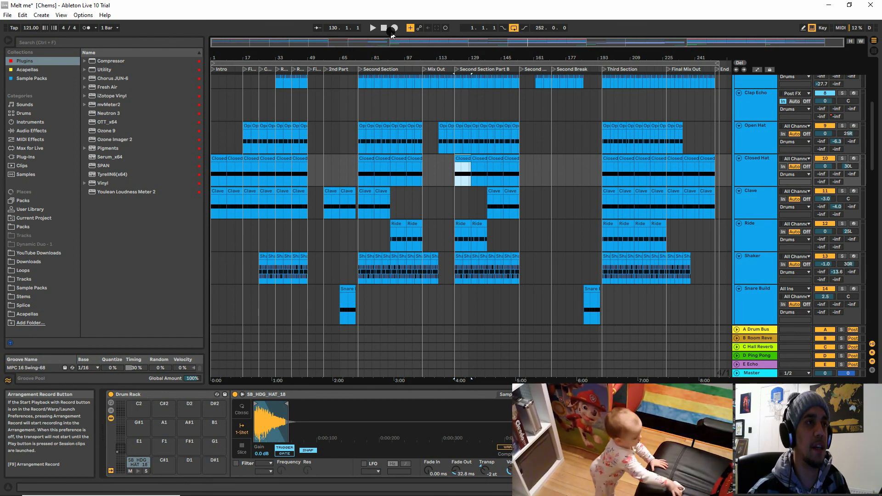
click(414, 54)
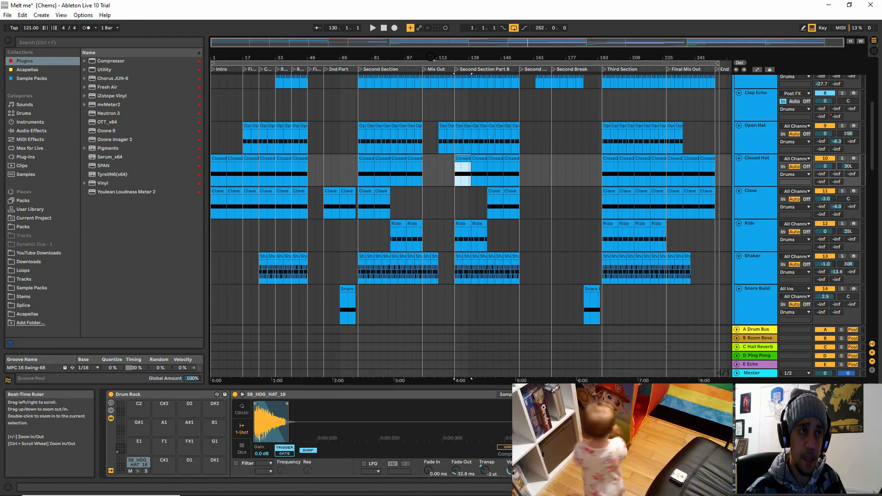
drag(435, 55, 437, 53)
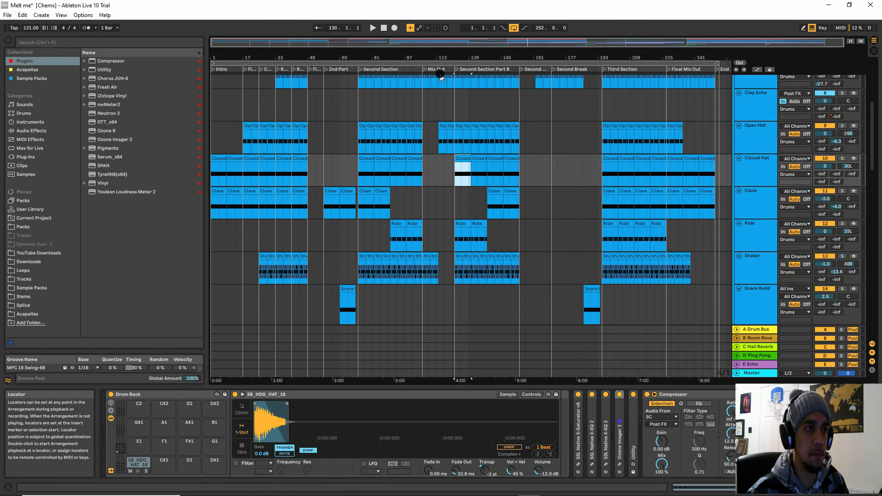
drag(443, 55, 443, 56)
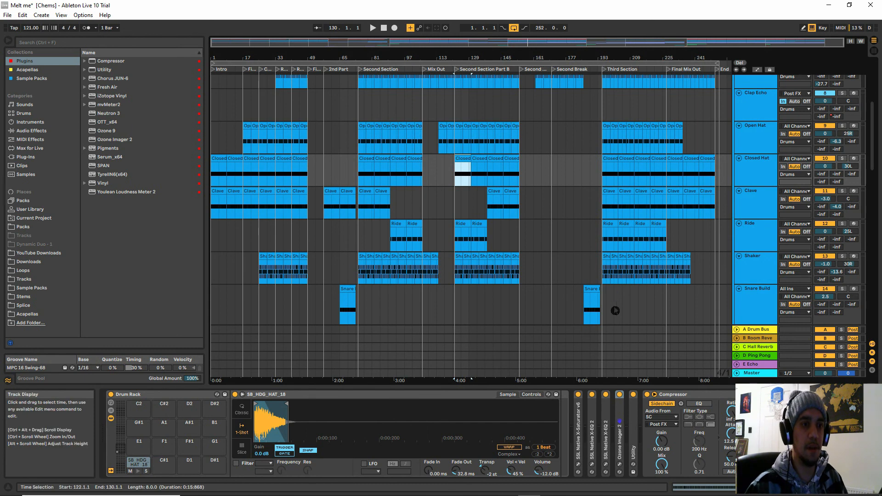
Collapse the Compressor in the Closed Hat track's device chain
click(696, 394)
click(696, 394)
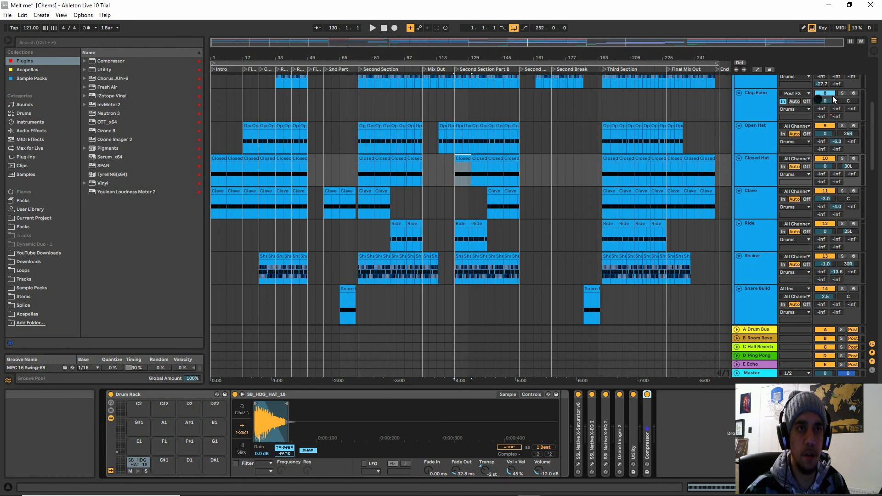
Review the A Drum Bus return track's device chain, then select the first Kick clip of Second Section Part B
scroll(758, 103, up, 5)
scroll(762, 104, up, 2)
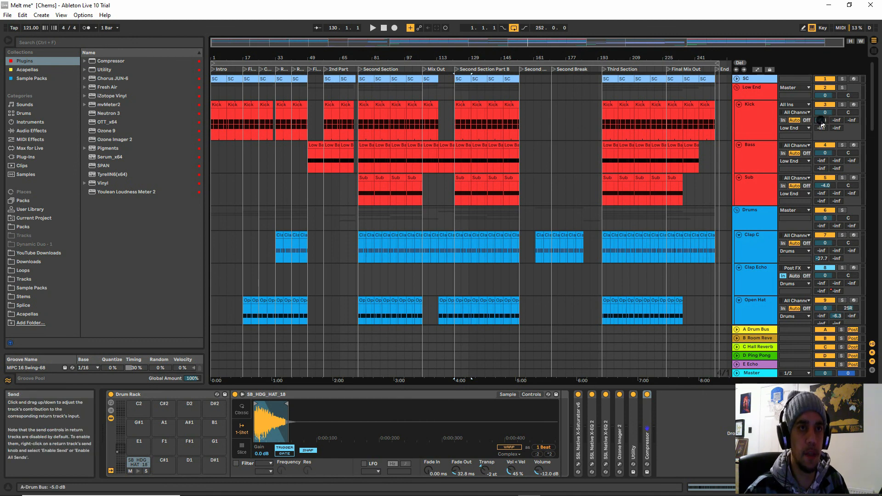
click(750, 332)
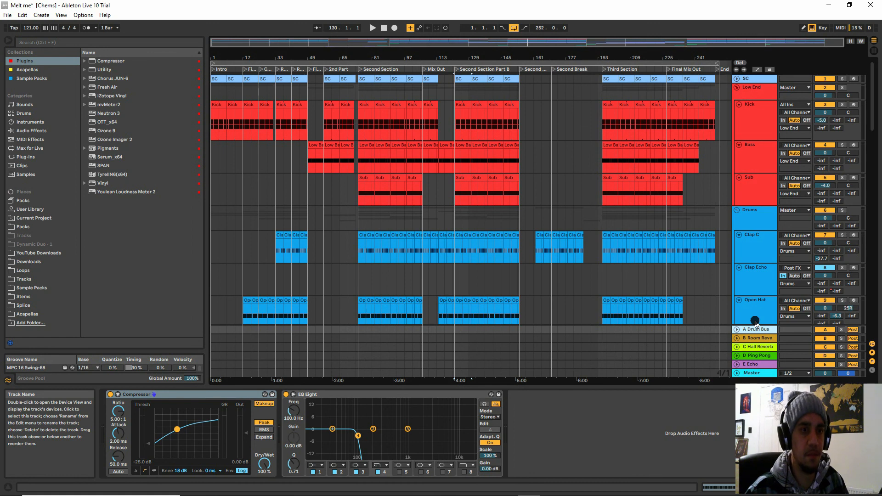
click(461, 113)
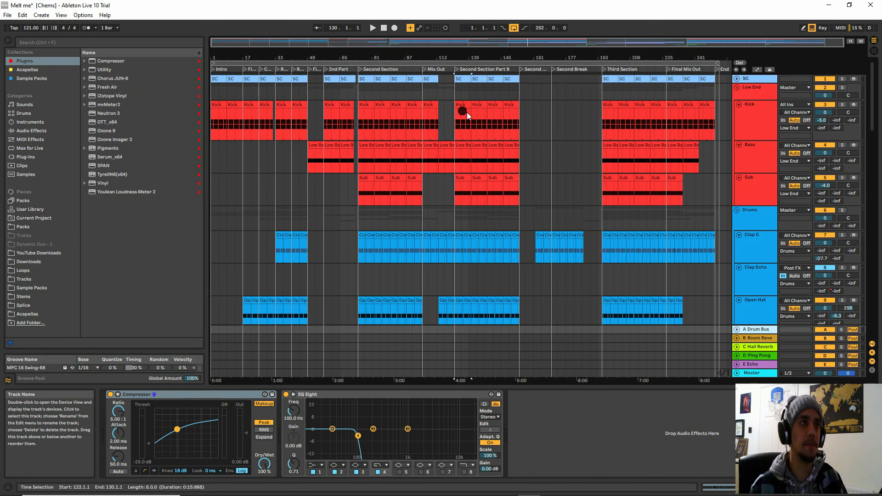